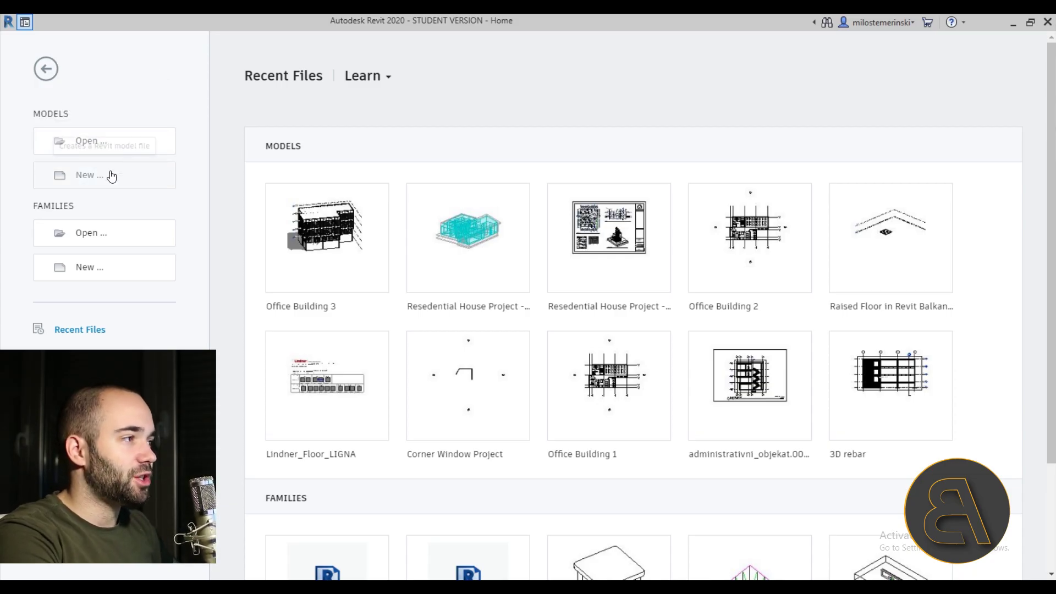
# - Create a new project from the Architectural Template
pyautogui.click(82, 181)
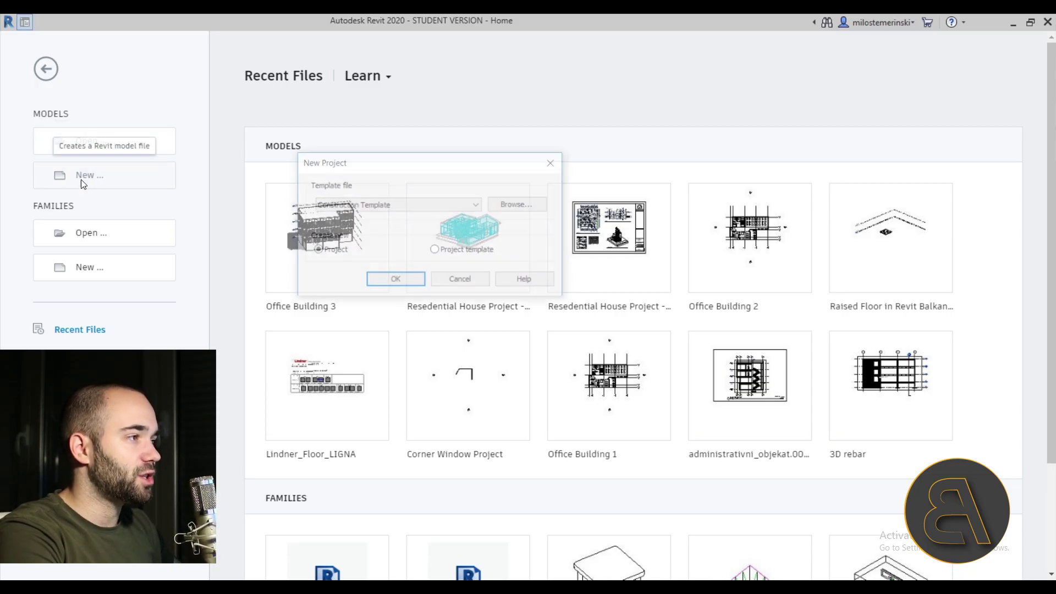
pyautogui.click(357, 205)
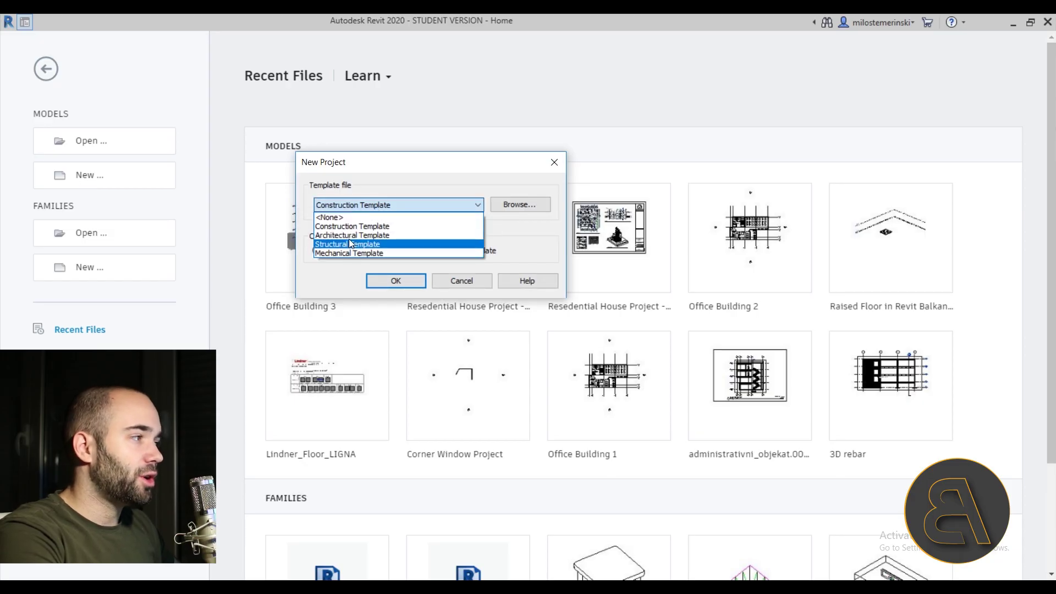
pyautogui.click(353, 236)
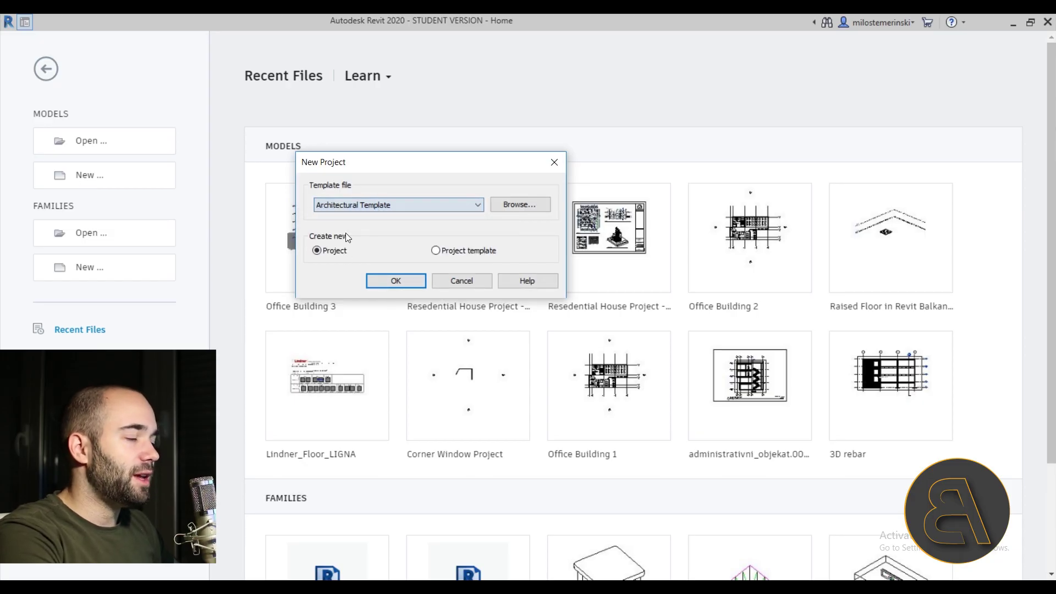
pyautogui.click(393, 282)
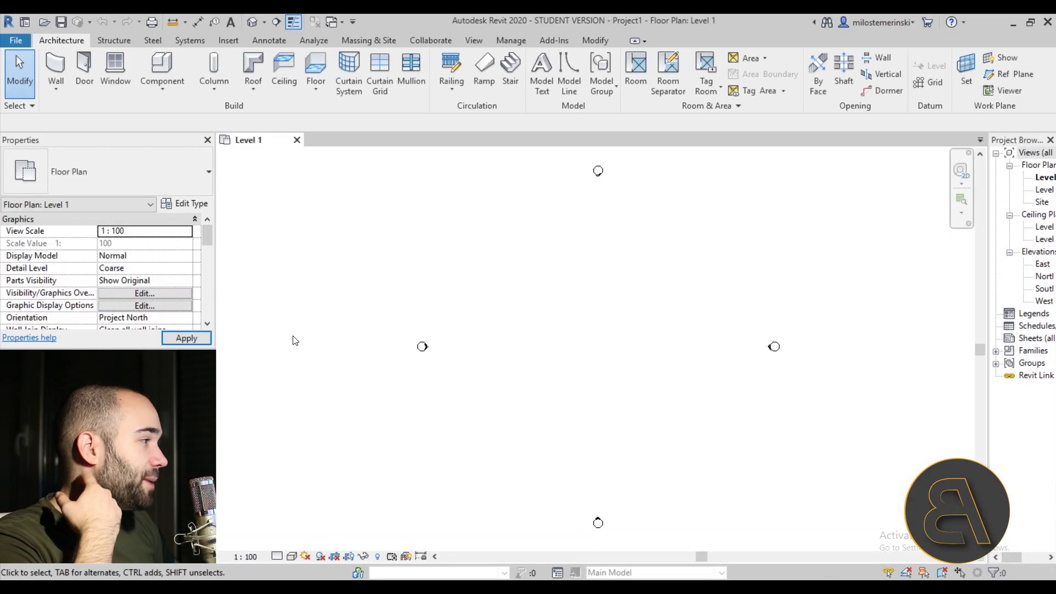
# - Widen the Project Browser so the full view names fit beside the Level 1 floor plan
pyautogui.moveTo(405, 318); pyautogui.dragTo(375, 330, button='middle')
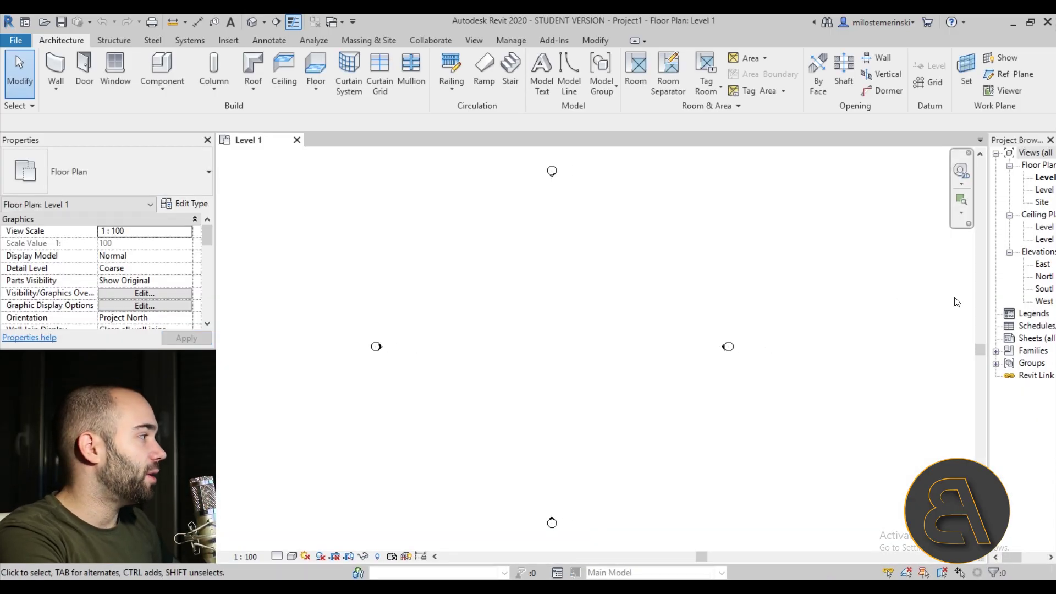
pyautogui.moveTo(989, 290); pyautogui.dragTo(929, 291)
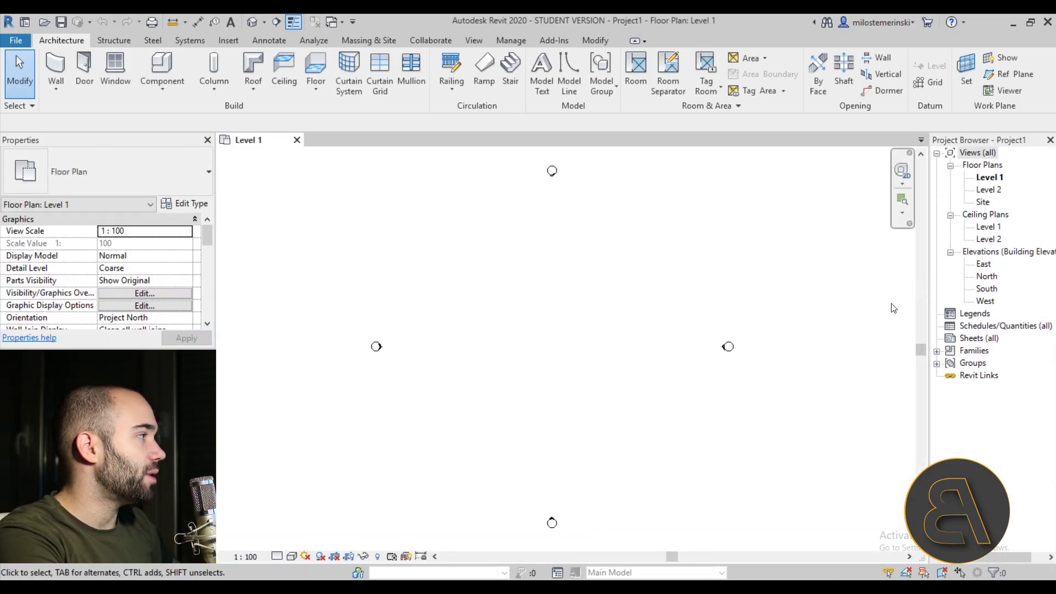
pyautogui.moveTo(524, 346); pyautogui.dragTo(519, 346, button='middle')
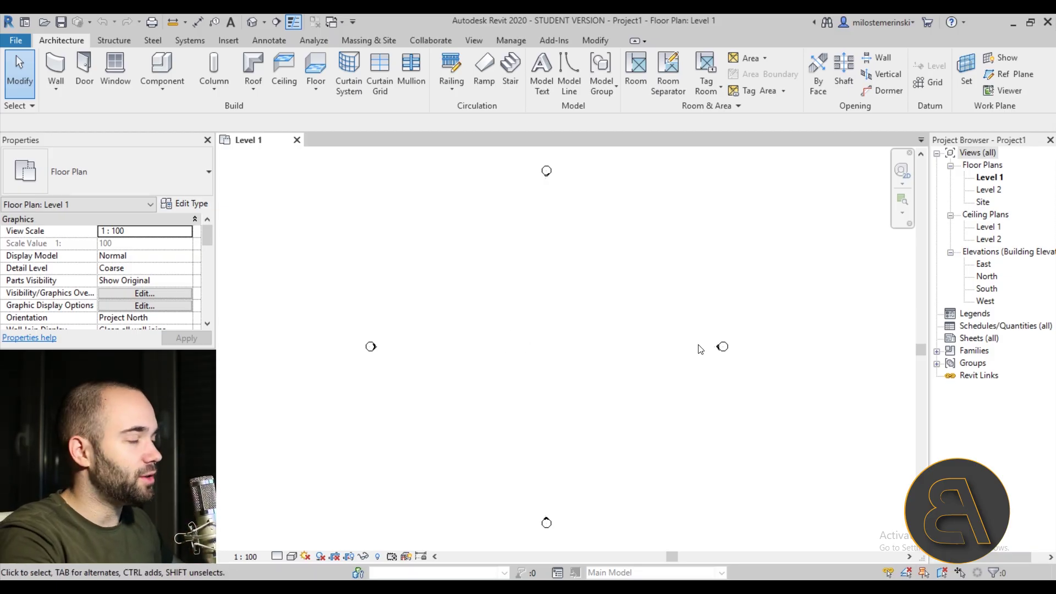
pyautogui.press('u')
pyautogui.press('n')
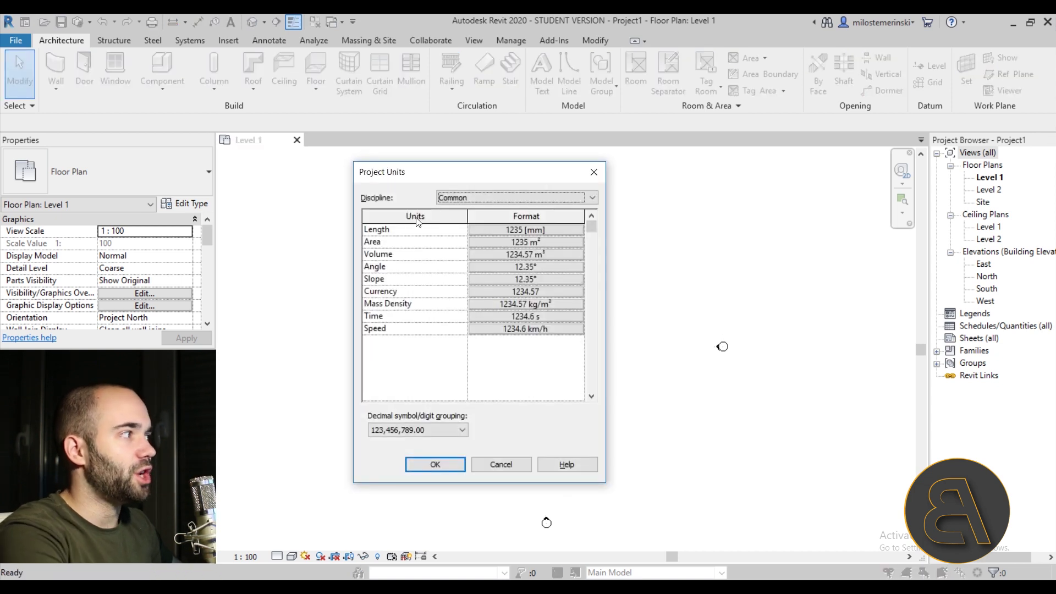
pyautogui.click(594, 172)
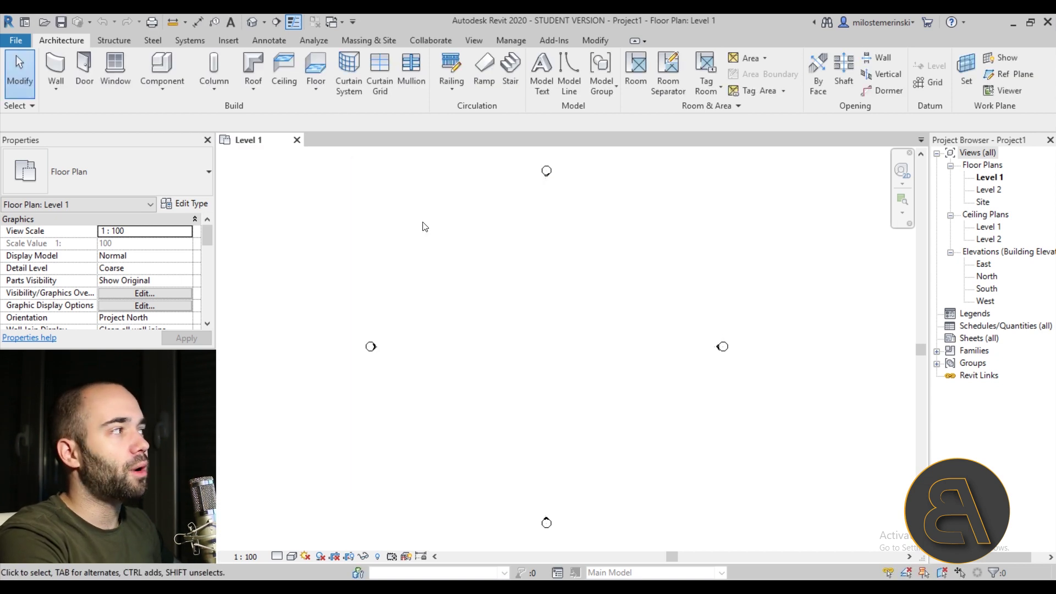
# - Set the project's length units to centimeters
pyautogui.click(514, 41)
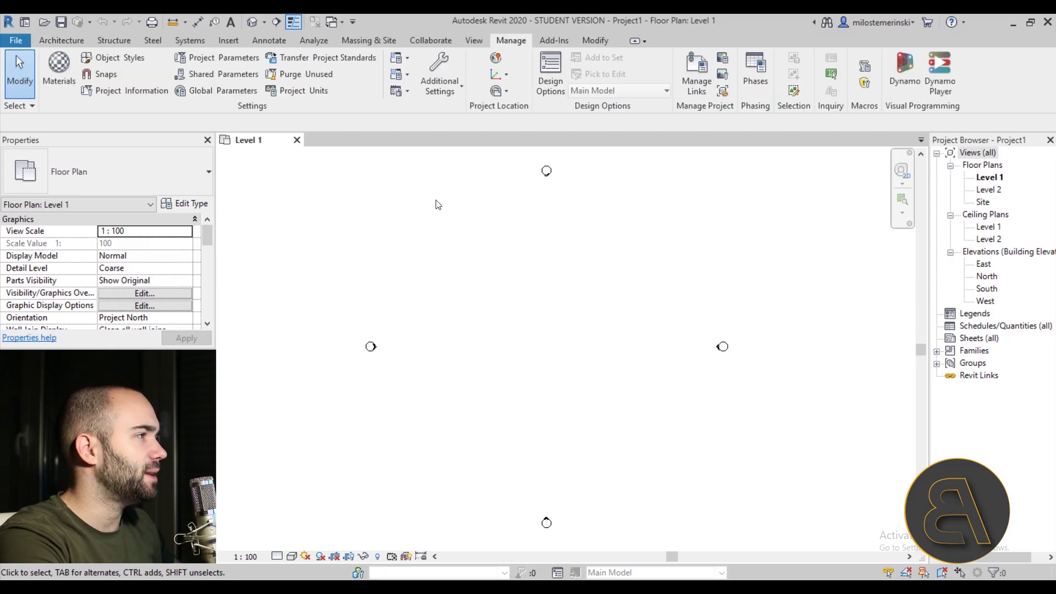
pyautogui.click(304, 91)
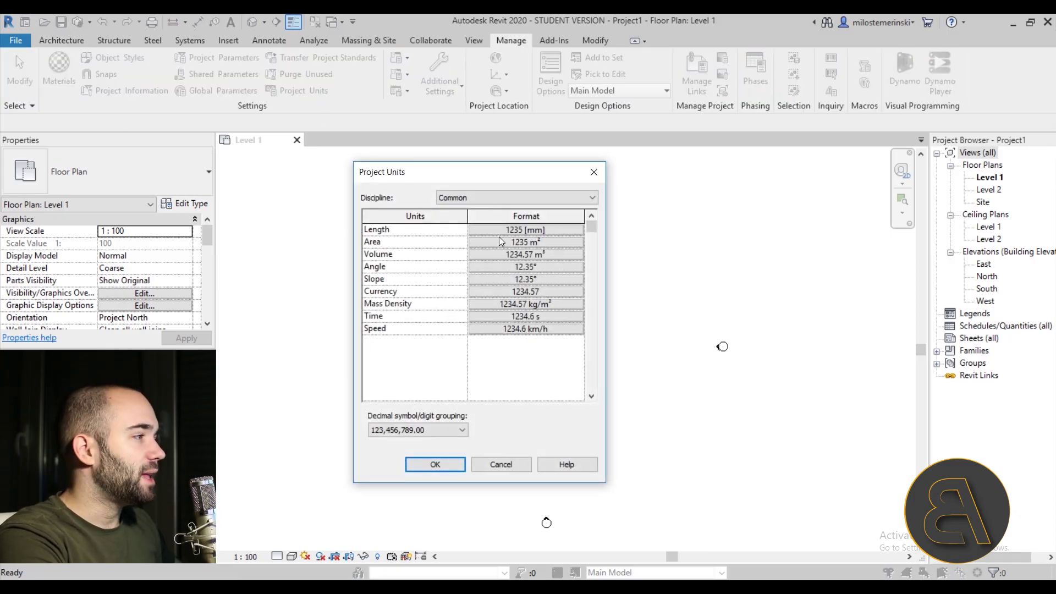
pyautogui.click(498, 230)
pyautogui.click(485, 254)
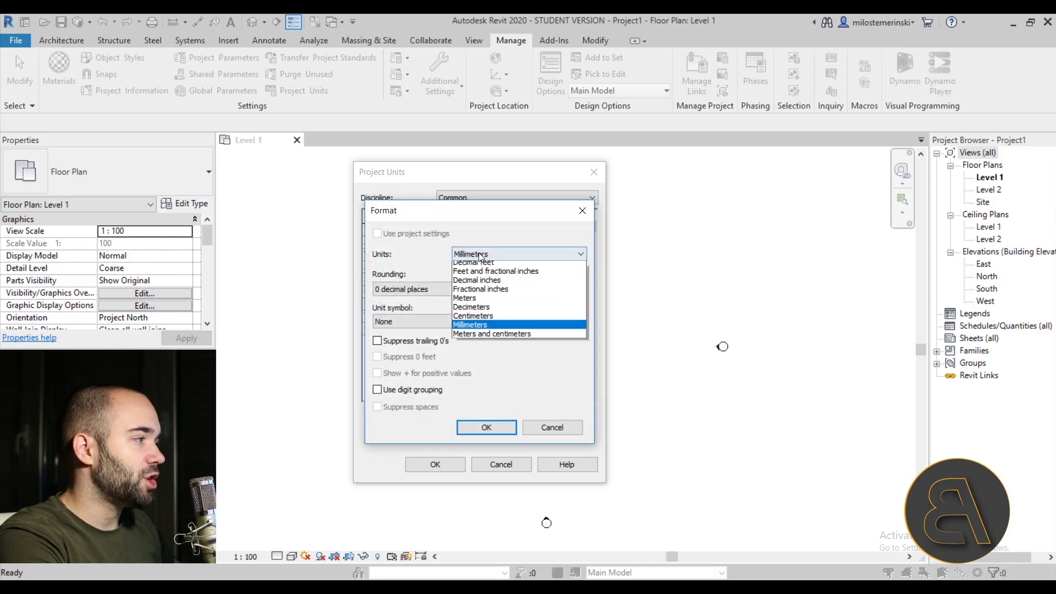
pyautogui.click(474, 318)
pyautogui.click(486, 427)
pyautogui.click(435, 464)
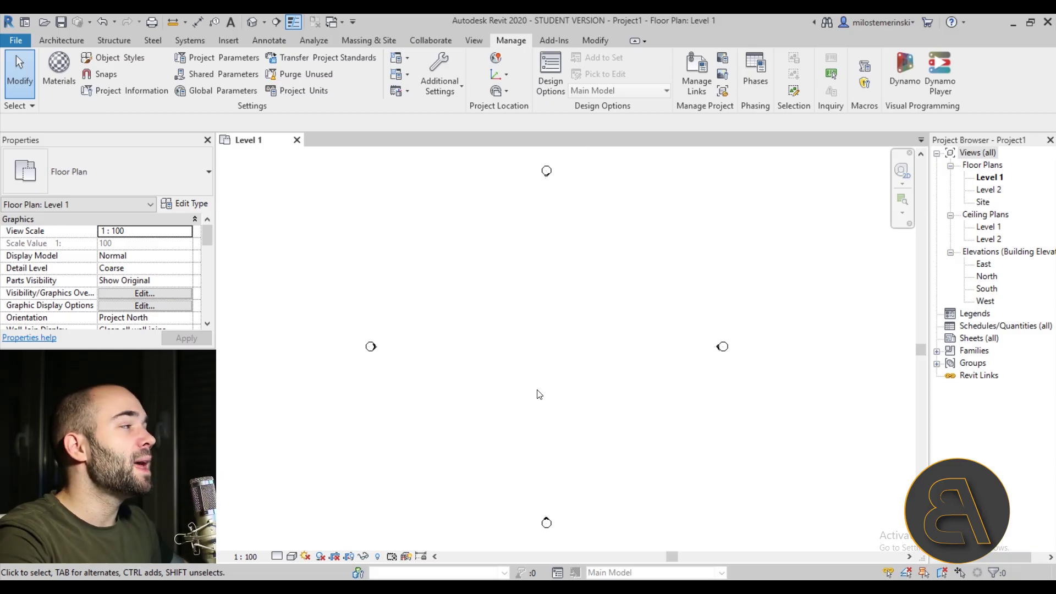
# - Draw a straight horizontal Generic - 200mm wall 900 cm long between the elevation markers on the Level 1 plan
pyautogui.click(58, 42)
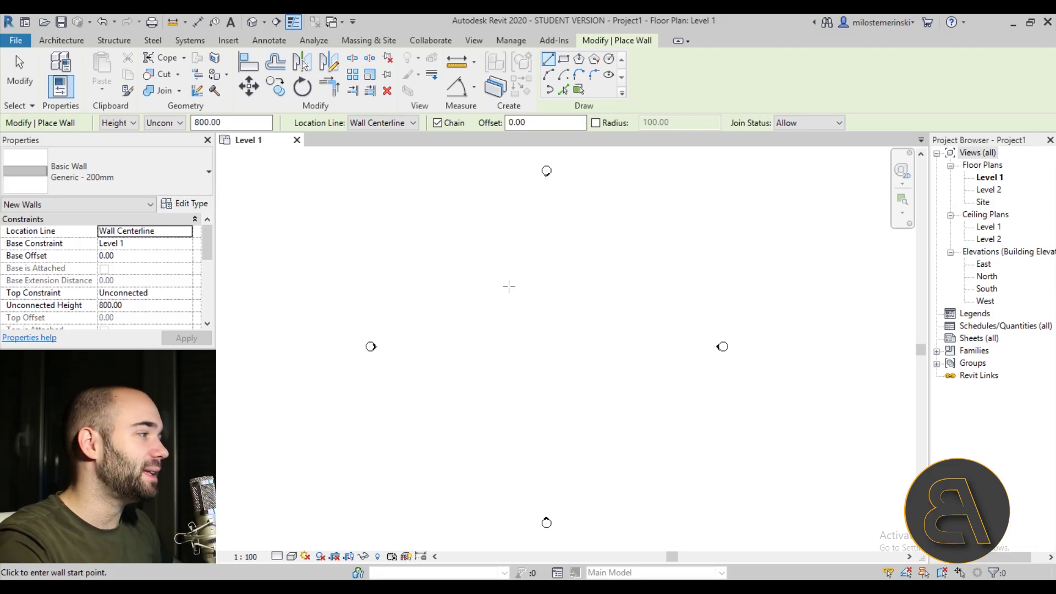
pyautogui.click(514, 345)
pyautogui.click(576, 345)
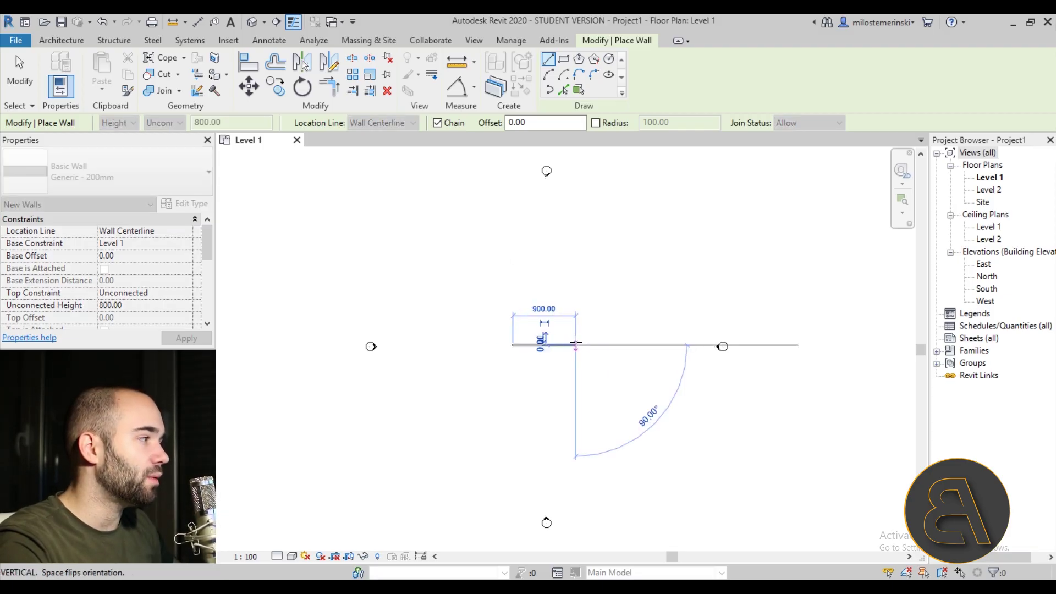
pyautogui.press('Escape')
pyautogui.press('Escape')
pyautogui.scroll(5, 544, 346)
pyautogui.click(516, 350)
pyautogui.scroll(-2, 485, 420)
pyautogui.moveTo(486, 419); pyautogui.dragTo(448, 404, button='middle')
pyautogui.scroll(1, 448, 403)
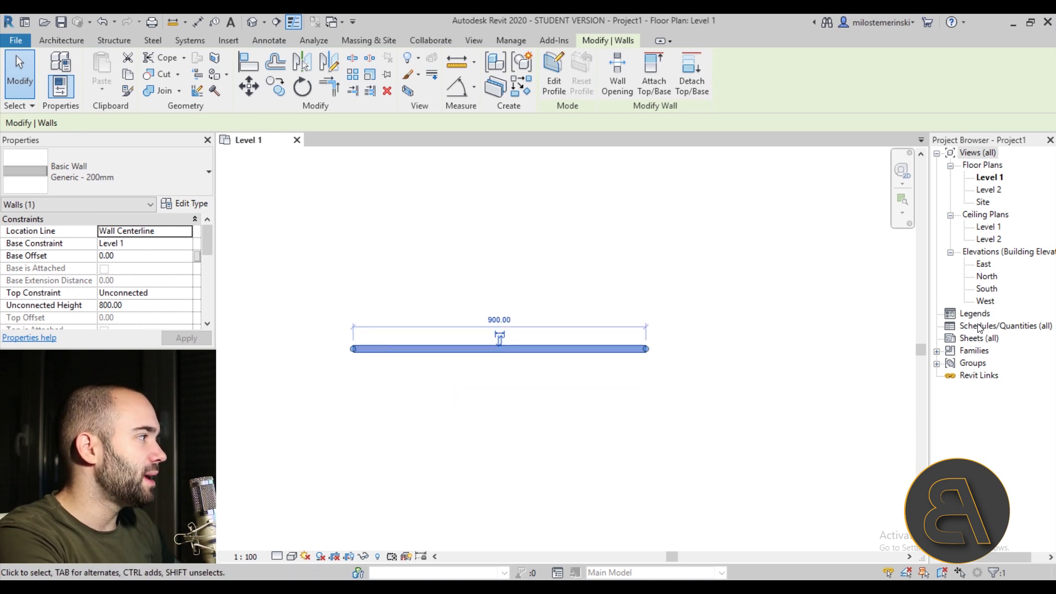
# - Open the South elevation and set the Level 2 elevation to 120 cm
pyautogui.doubleClick(985, 289)
pyautogui.moveTo(715, 509); pyautogui.dragTo(623, 454, button='middle')
pyautogui.scroll(4, 623, 454)
pyautogui.click(749, 396)
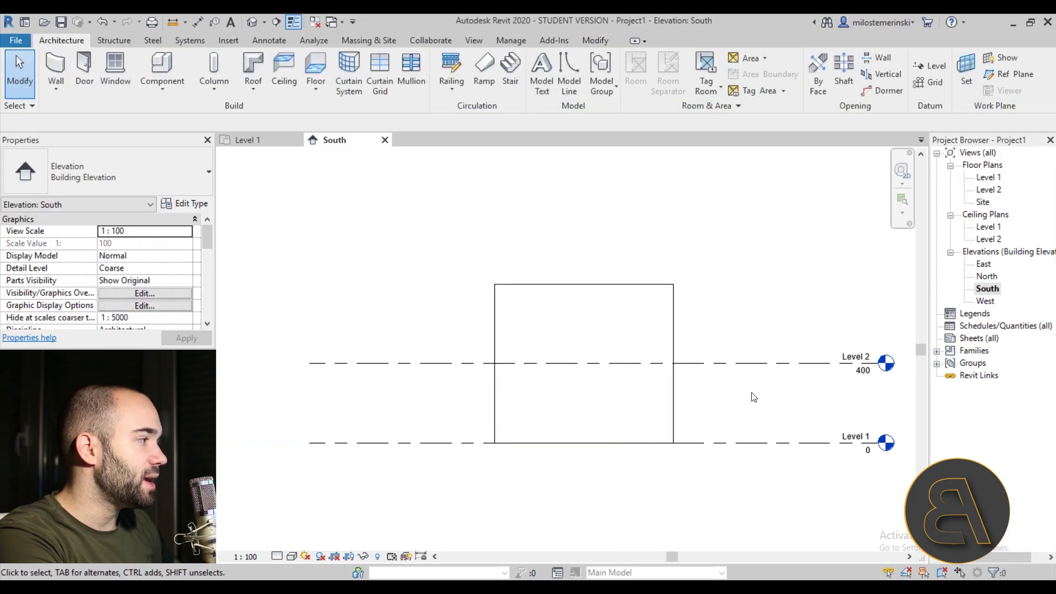
pyautogui.moveTo(749, 396); pyautogui.dragTo(594, 336, button='middle')
pyautogui.click(702, 300)
pyautogui.click(702, 302)
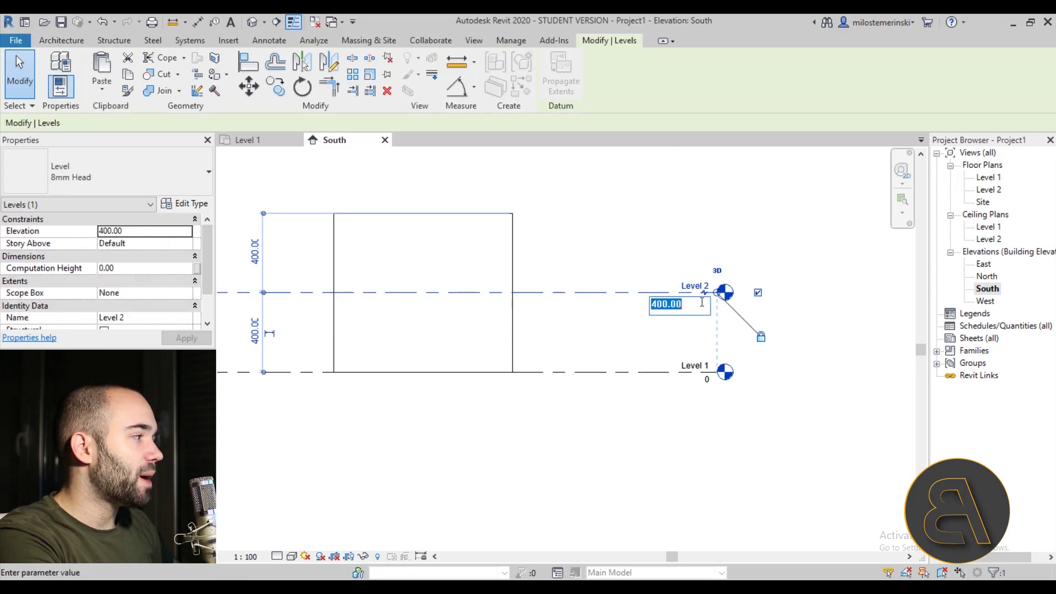
pyautogui.write('120')
pyautogui.press('Return')
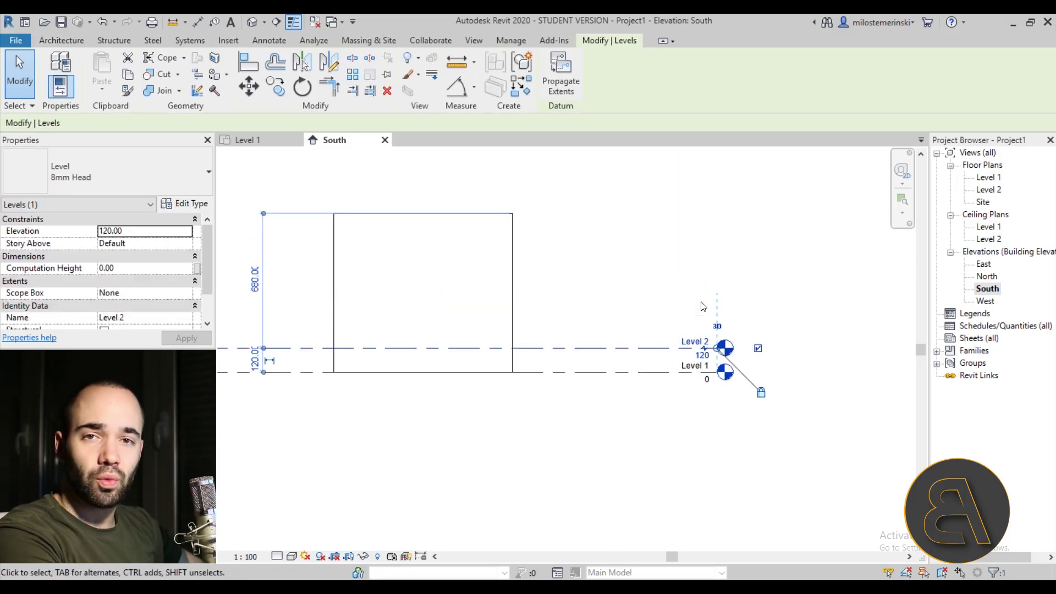
pyautogui.click(637, 460)
# - Set the wall's top constraint to Up to level: Level 2
pyautogui.click(513, 302)
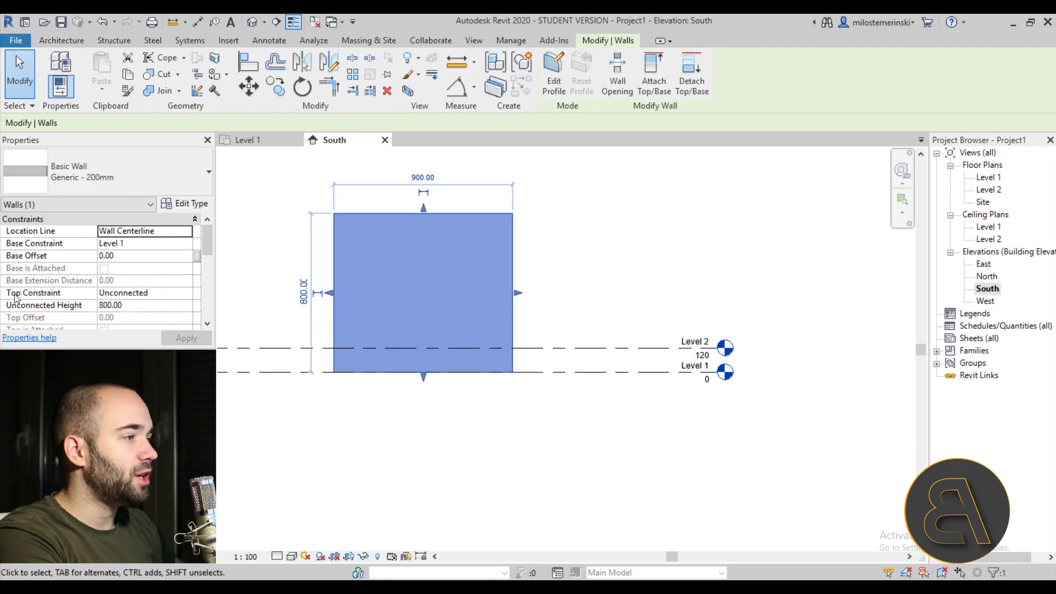
pyautogui.click(185, 298)
pyautogui.click(148, 325)
pyautogui.click(524, 470)
pyautogui.scroll(3, 347, 356)
pyautogui.click(358, 374)
pyautogui.click(372, 411)
pyautogui.click(366, 370)
pyautogui.scroll(-2, 407, 352)
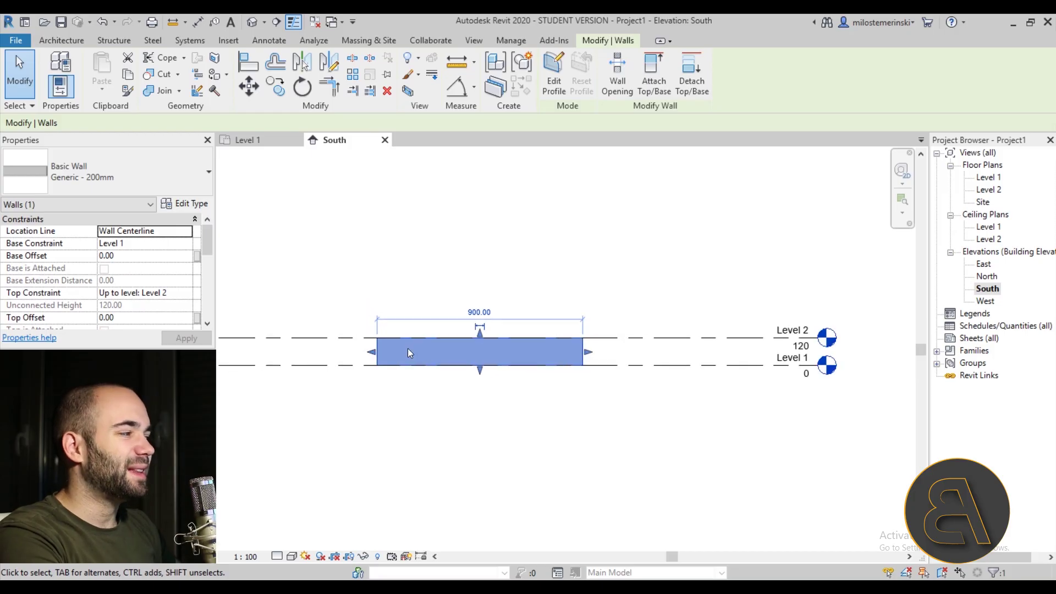
pyautogui.click(368, 310)
pyautogui.click(377, 351)
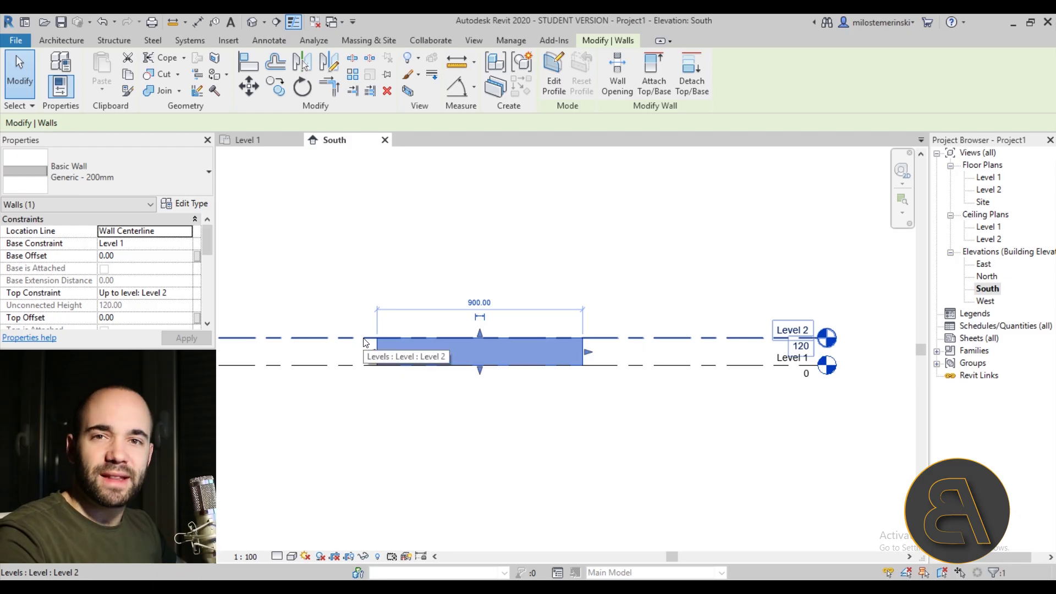
pyautogui.click(361, 313)
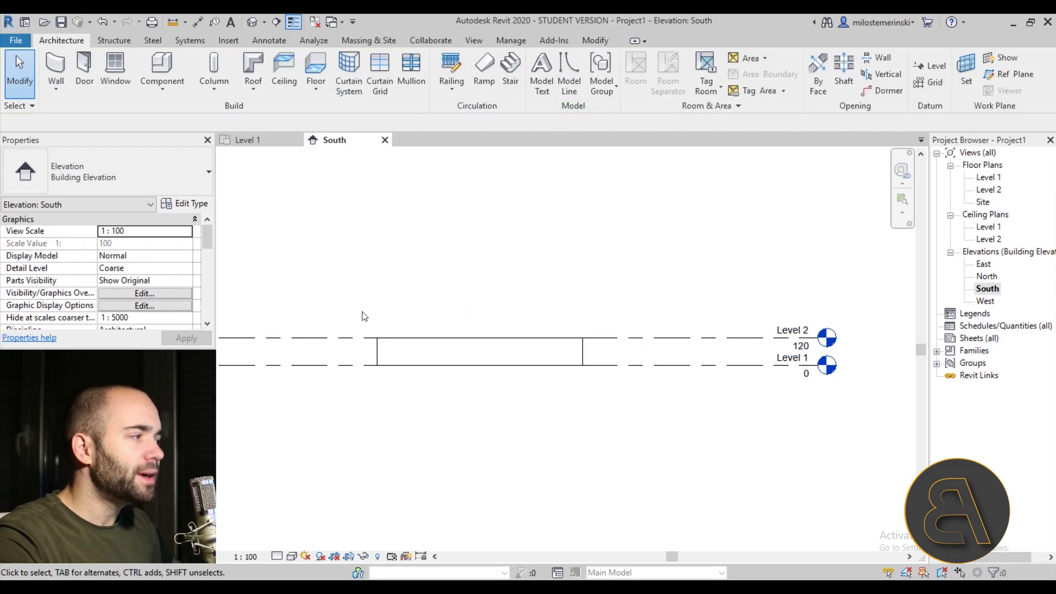
pyautogui.click(376, 351)
pyautogui.scroll(1, 418, 385)
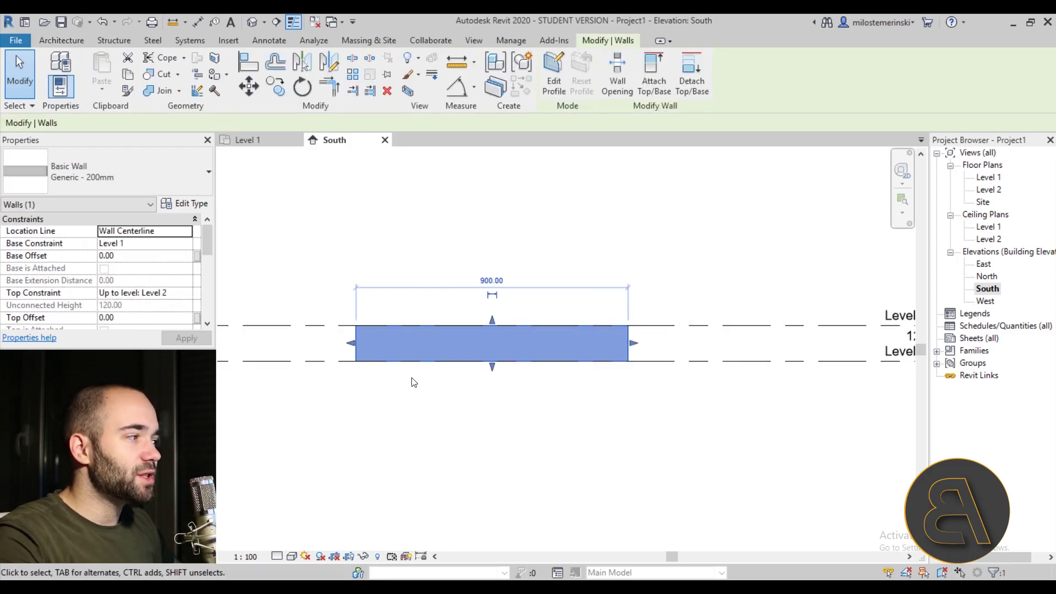
# - Return to the Level 1 floor plan and place a vertical section line cutting across the wall near its left end
pyautogui.doubleClick(985, 178)
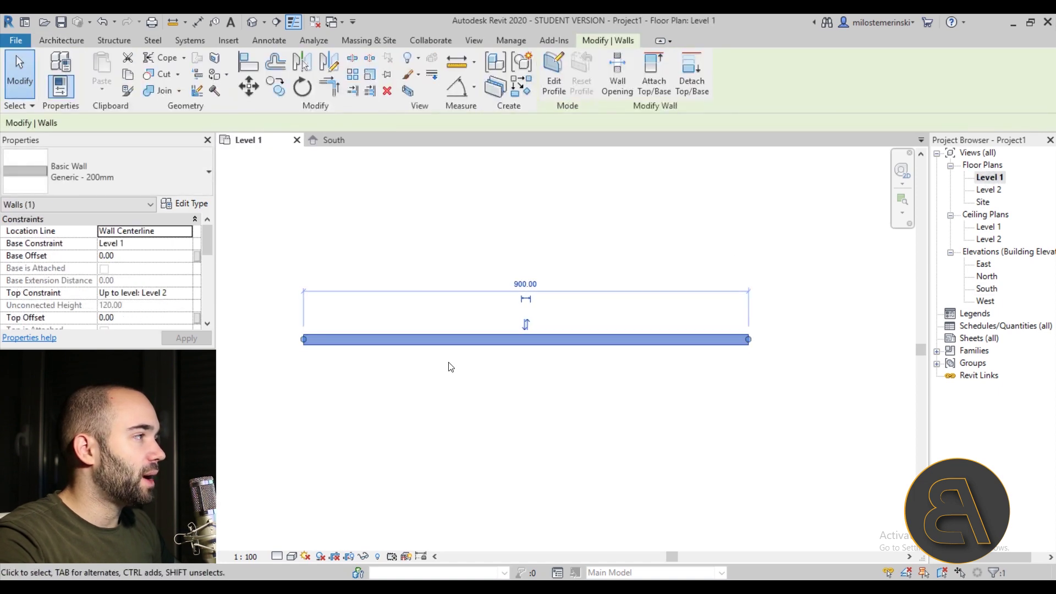
pyautogui.click(277, 22)
pyautogui.click(386, 307)
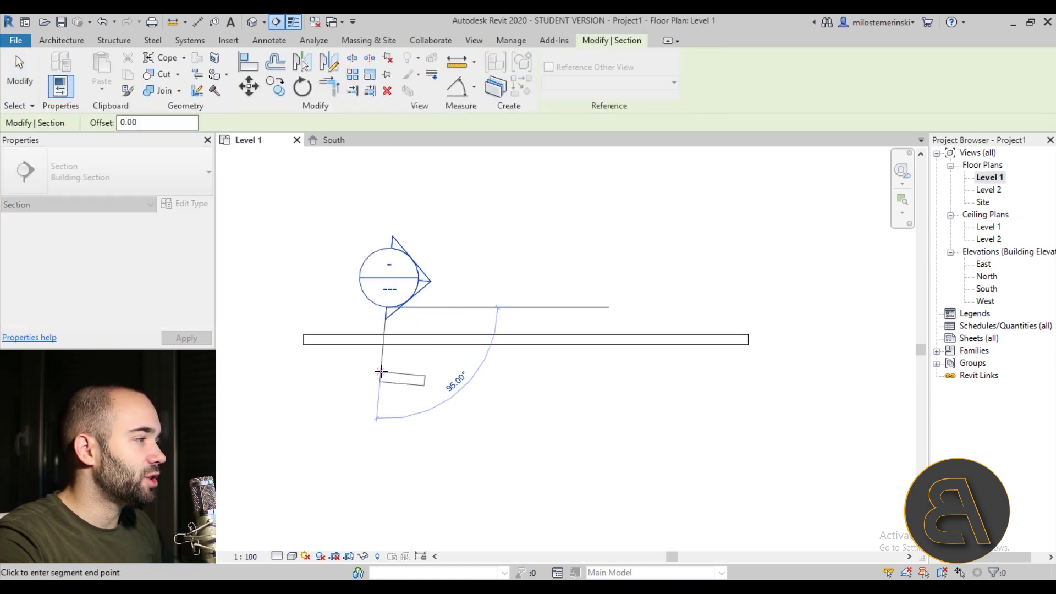
pyautogui.click(388, 385)
pyautogui.press('Escape')
pyautogui.press('Escape')
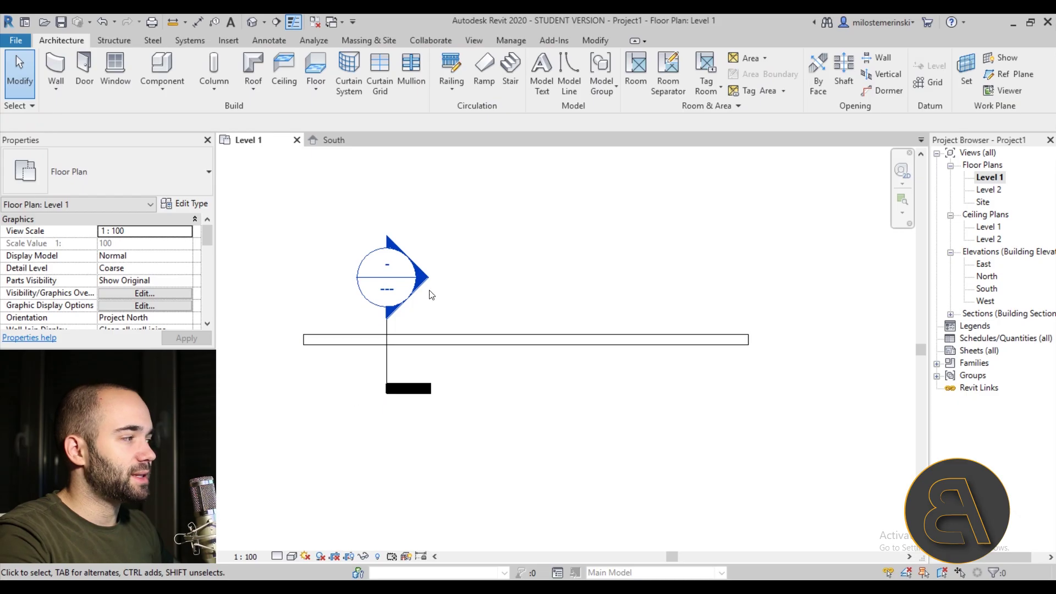
# - Open the new section view and set its detail level to Fine
pyautogui.doubleClick(417, 281)
pyautogui.scroll(4, 503, 347)
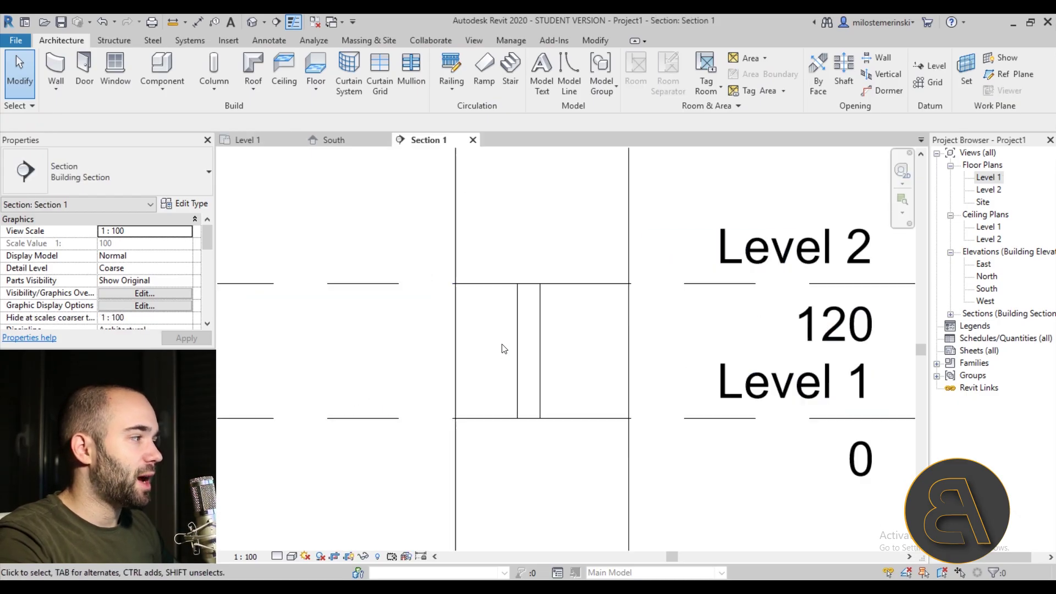
pyautogui.scroll(2, 578, 387)
pyautogui.scroll(1, 523, 370)
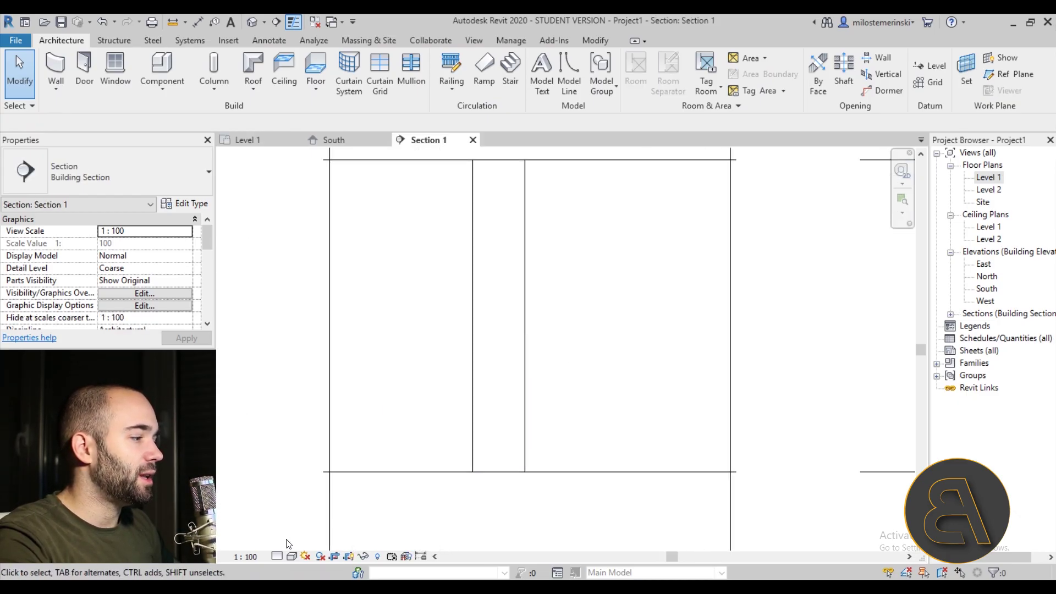
pyautogui.click(277, 557)
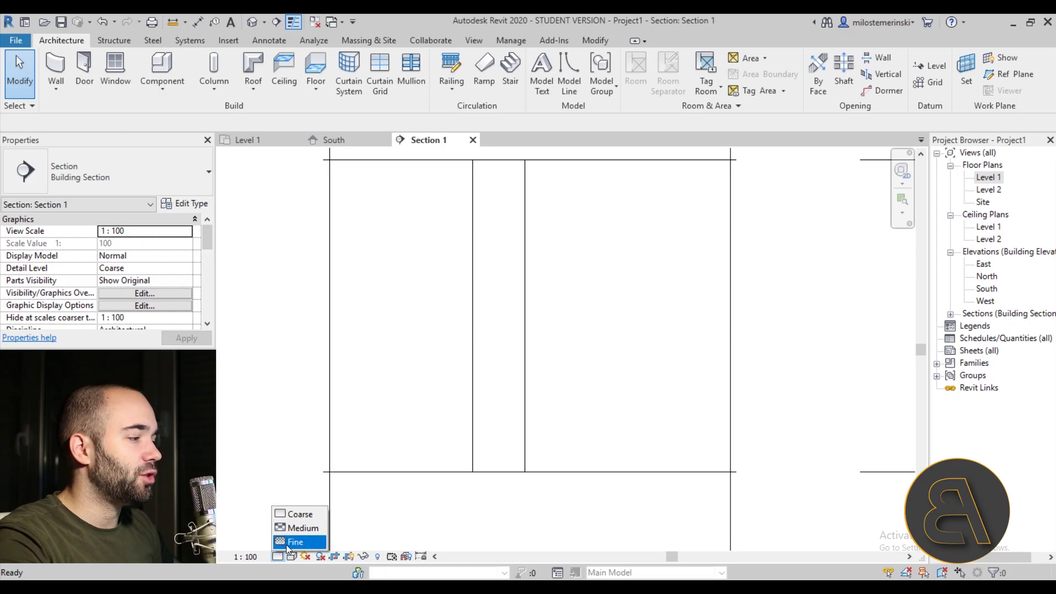
pyautogui.click(295, 542)
pyautogui.scroll(2, 503, 314)
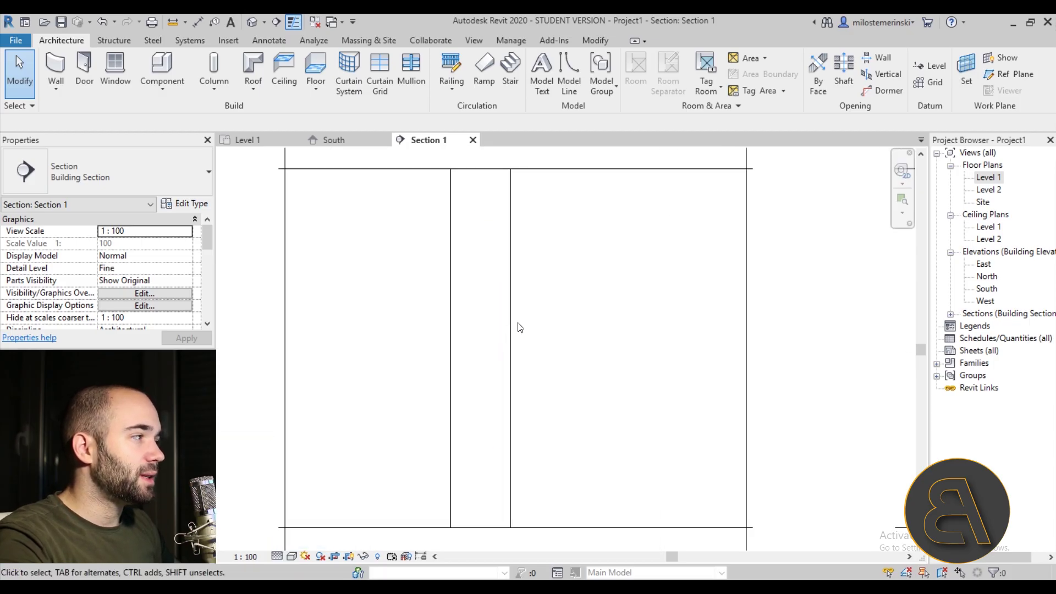
# - Select the wall in the section view and open the layer structure of its Generic - 200mm type for editing
pyautogui.click(517, 329)
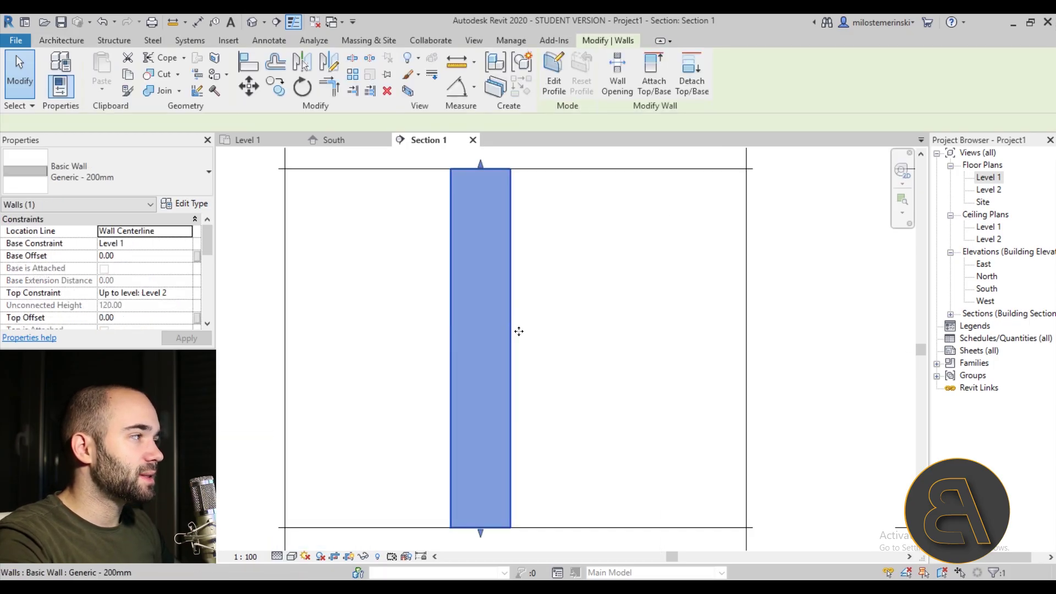
pyautogui.click(588, 326)
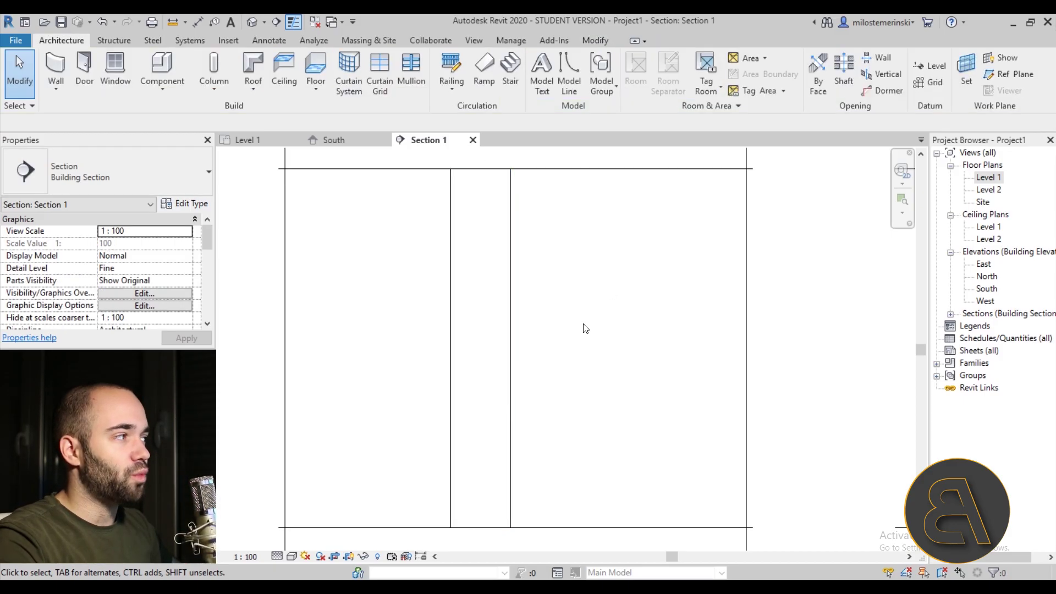
pyautogui.click(502, 342)
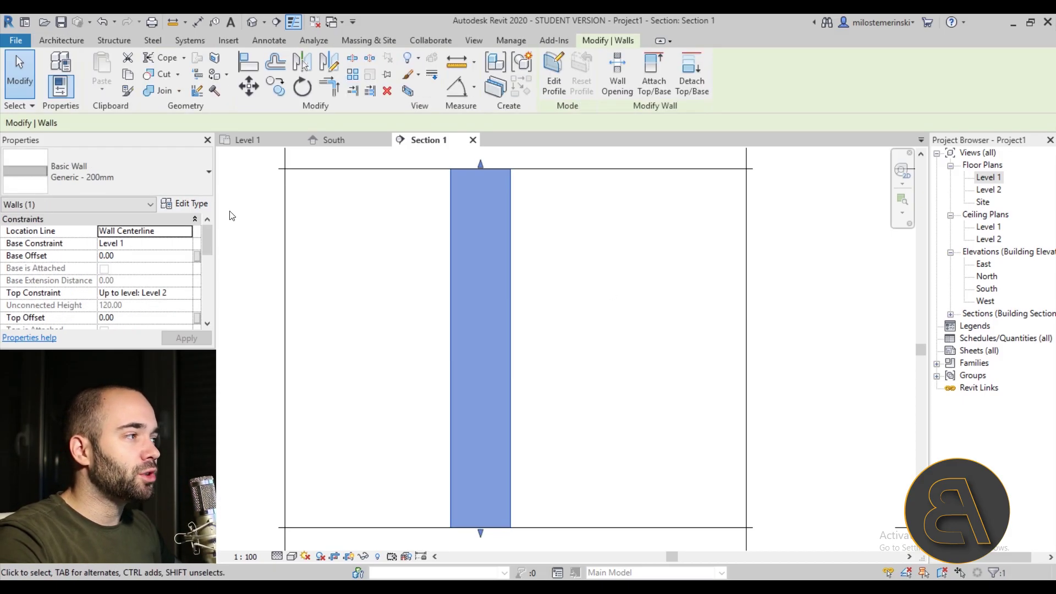
pyautogui.click(187, 204)
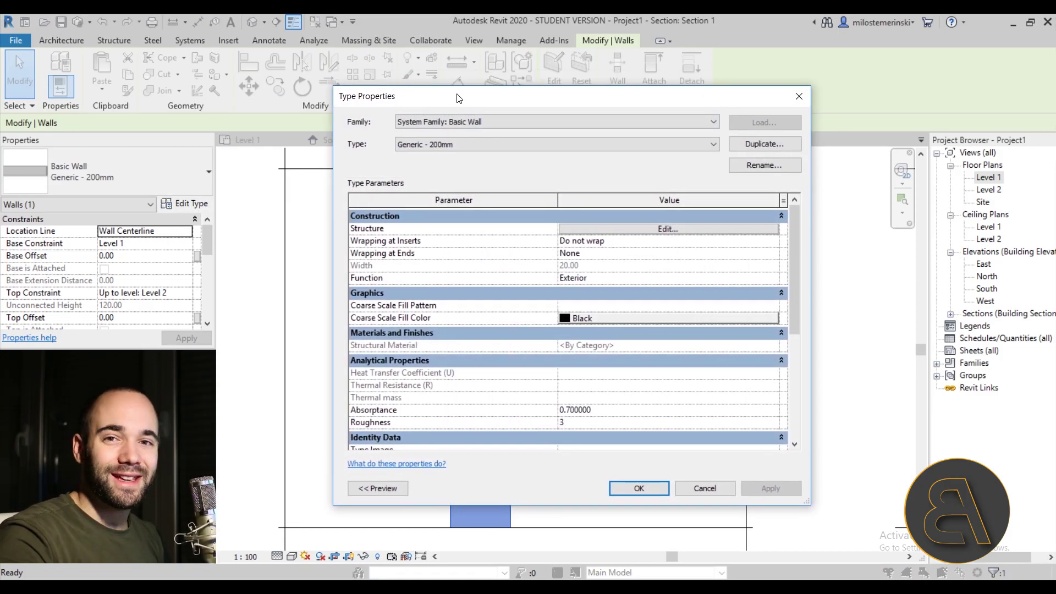
pyautogui.click(627, 230)
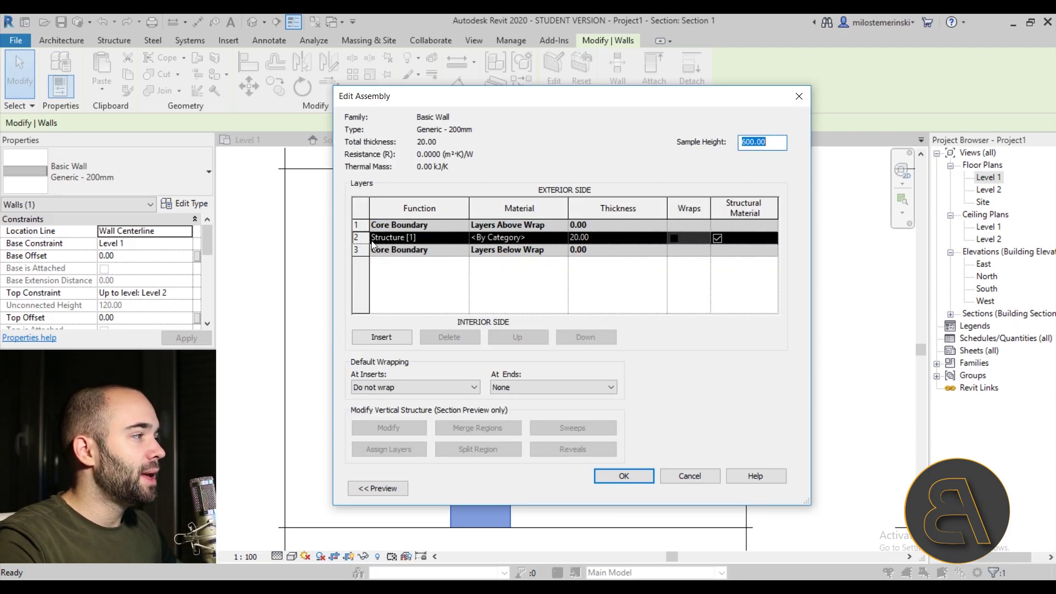
# - Open the material selection for the structure layer and browse the Masonry category of the AEC Materials library
pyautogui.click(563, 240)
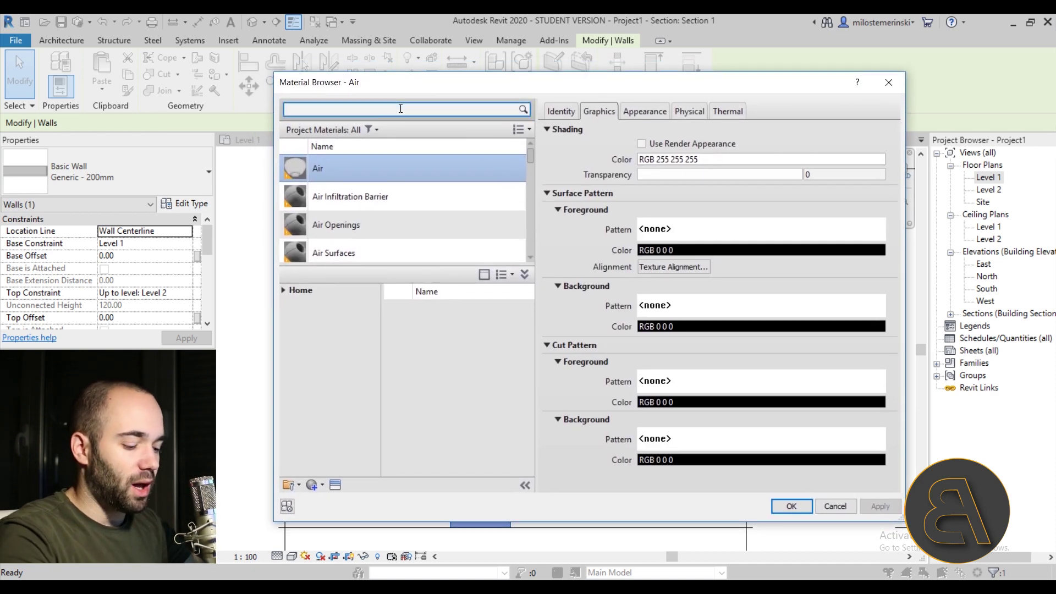
pyautogui.write('c')
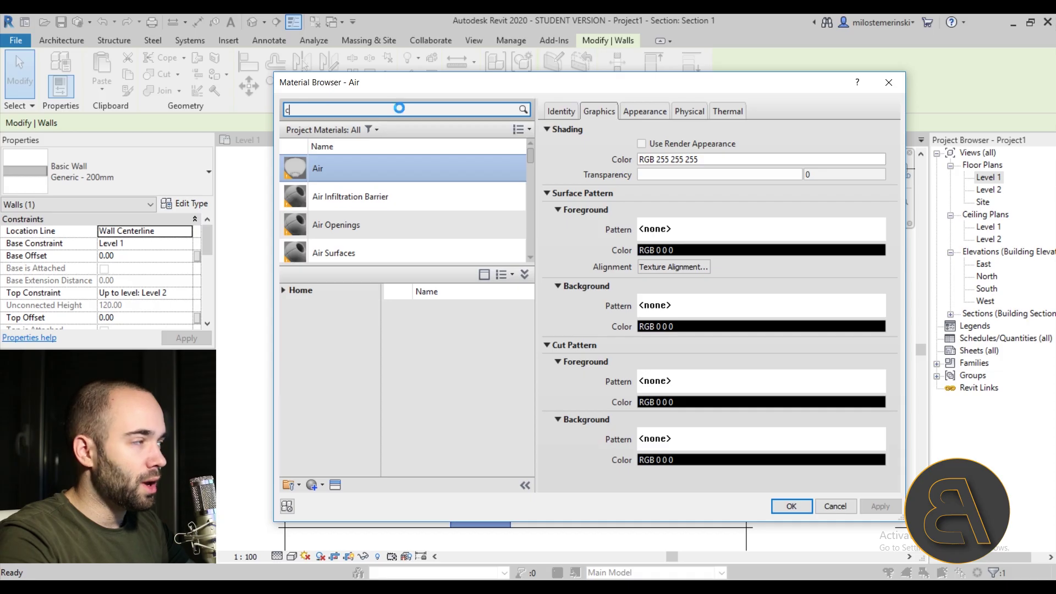
pyautogui.press('BackSpace')
pyautogui.write('ma')
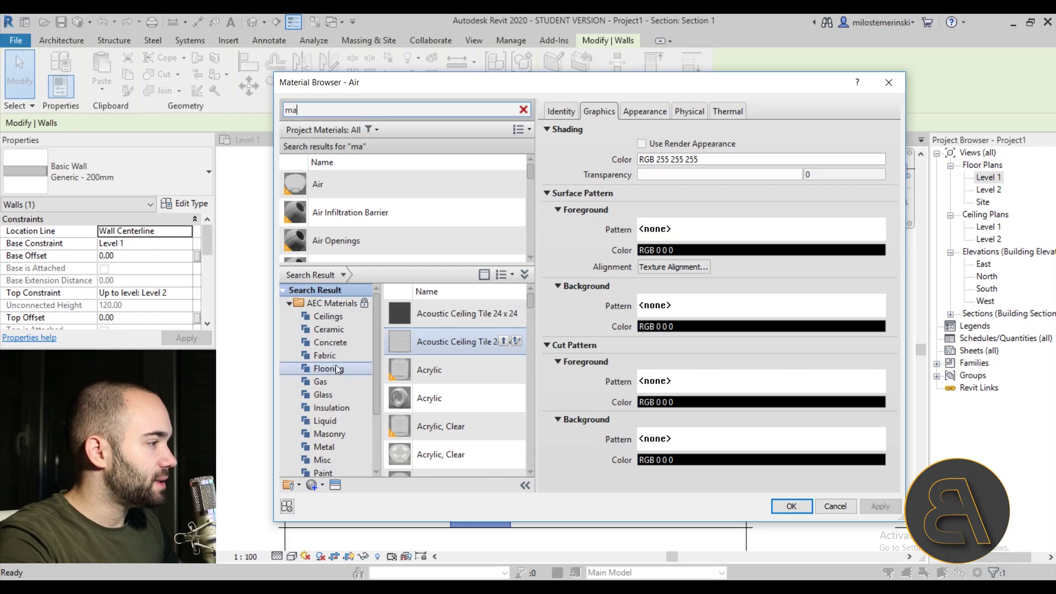
pyautogui.click(337, 433)
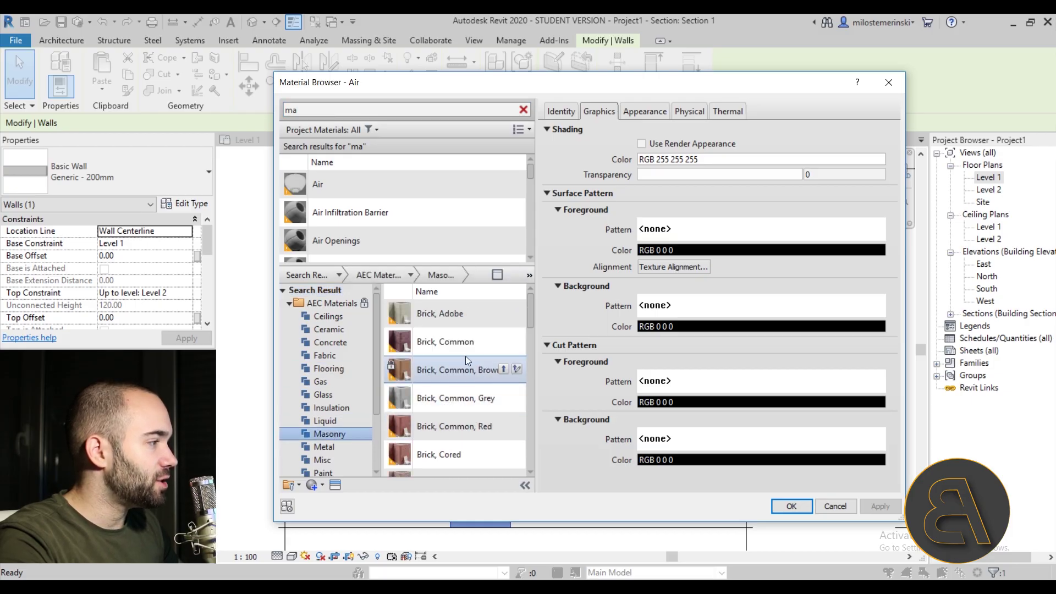
pyautogui.doubleClick(316, 105)
pyautogui.press('BackSpace')
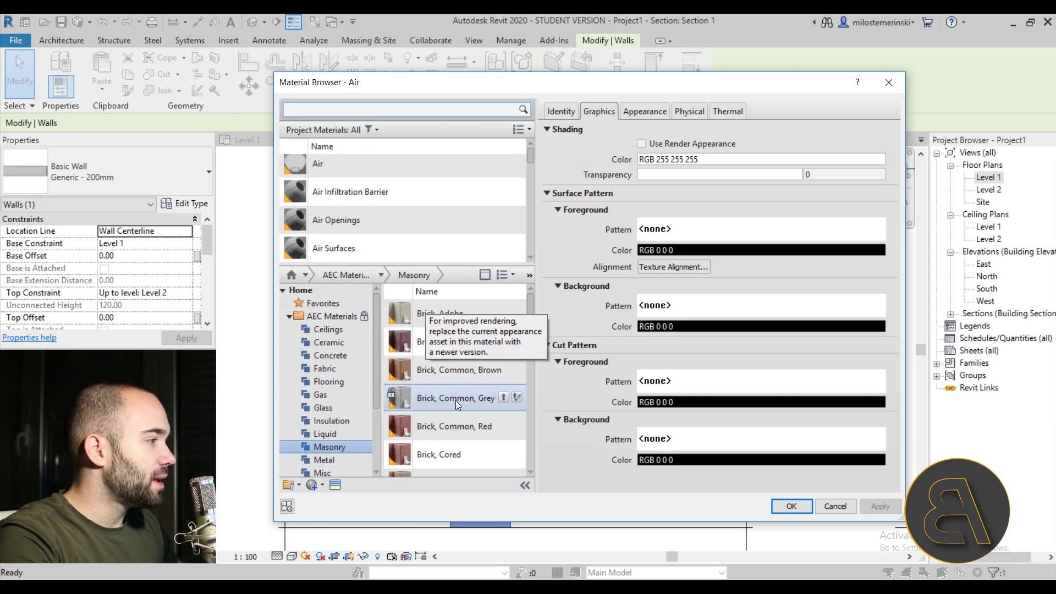
pyautogui.scroll(-2, 456, 401)
pyautogui.scroll(-3, 456, 398)
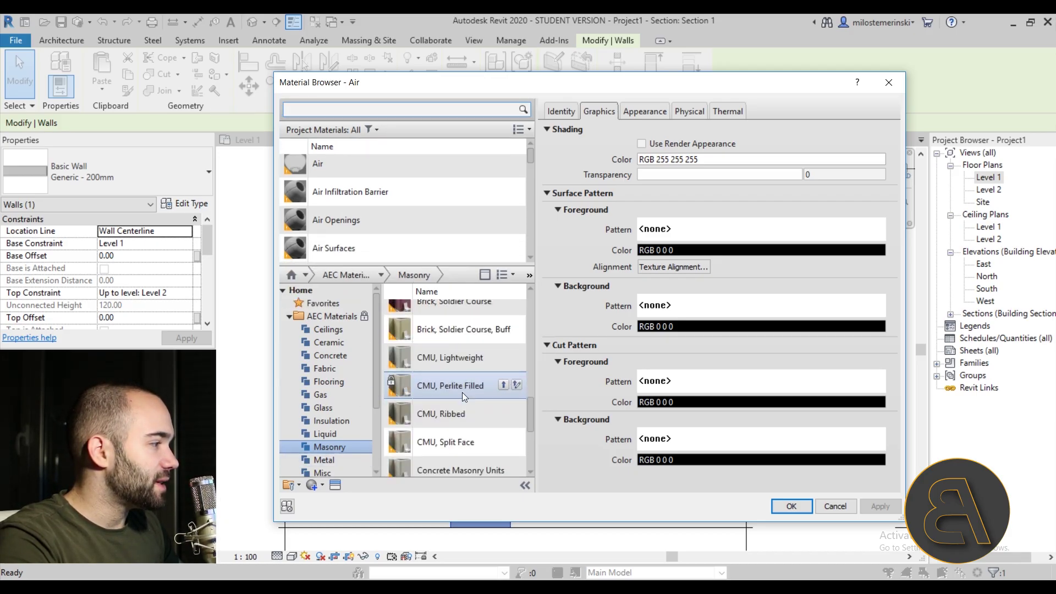
# - Compare the CMU and concrete masonry materials, and assign CMU, Lightweight to the structure layer
pyautogui.click(447, 308)
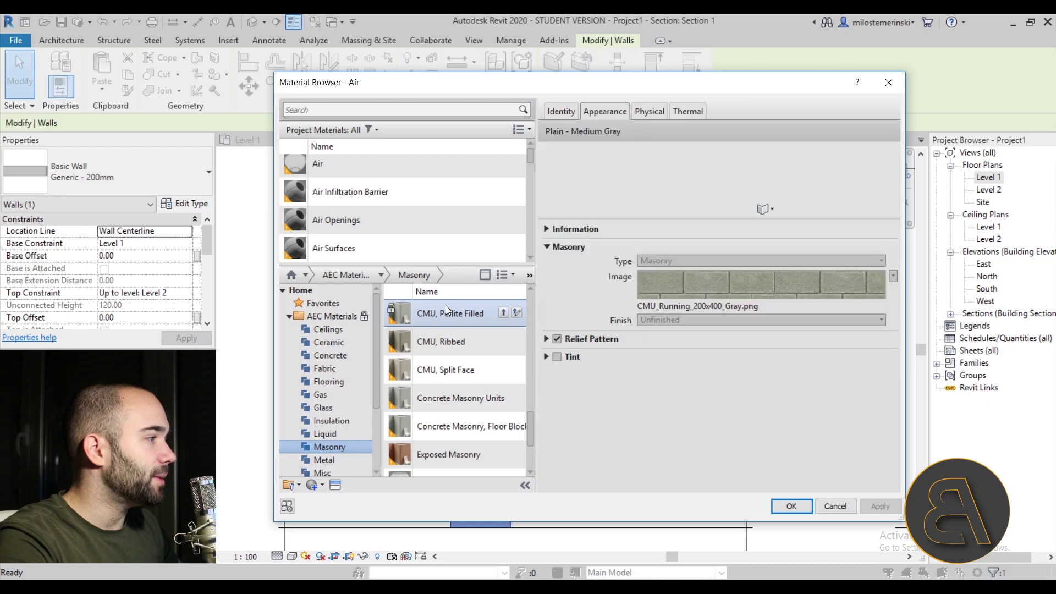
pyautogui.click(453, 347)
pyautogui.click(451, 372)
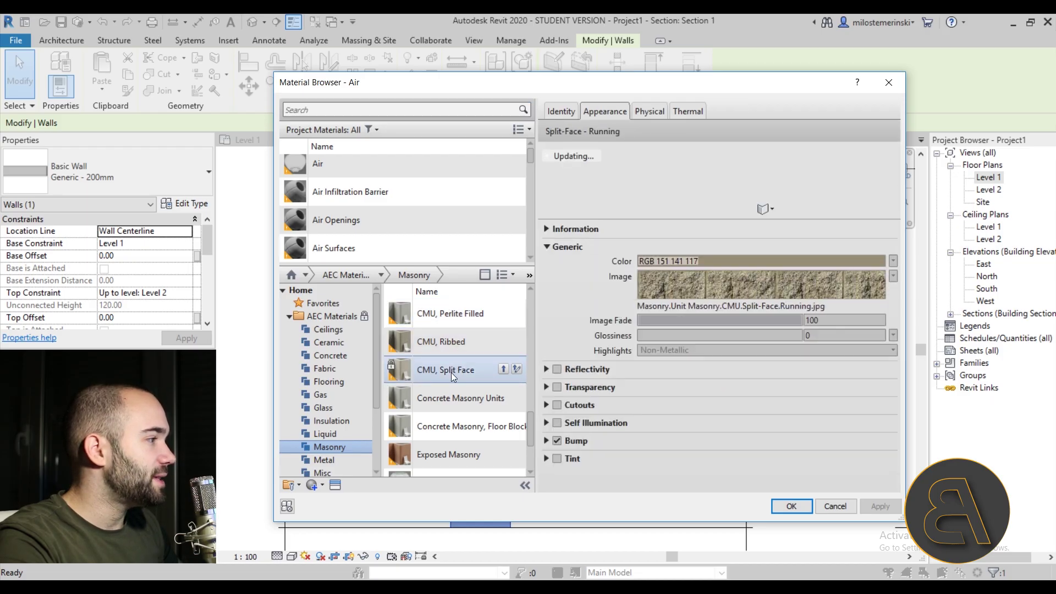
pyautogui.click(454, 399)
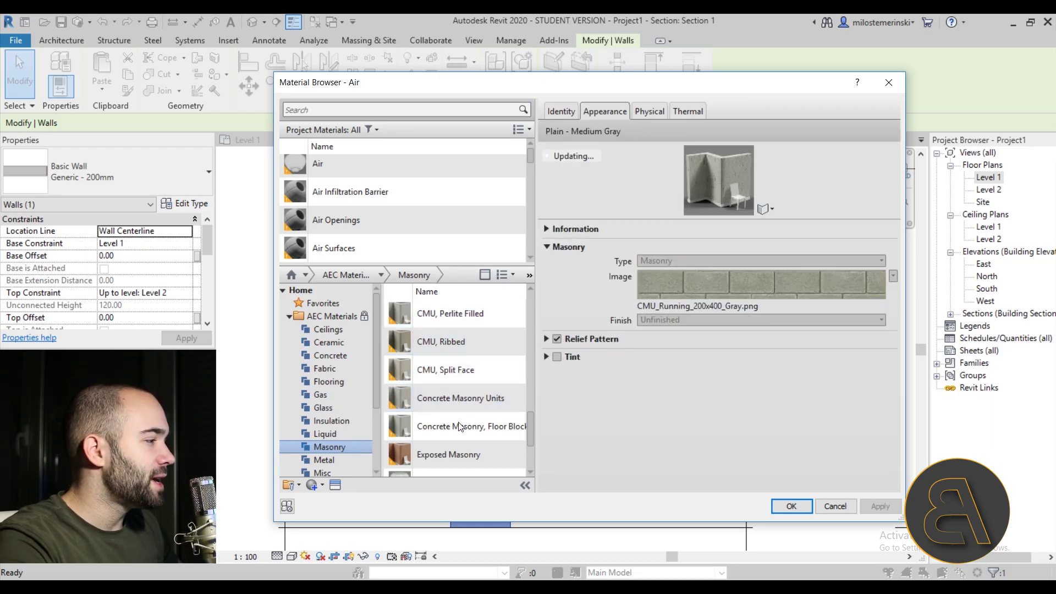
pyautogui.click(442, 316)
pyautogui.scroll(1, 446, 324)
pyautogui.click(460, 351)
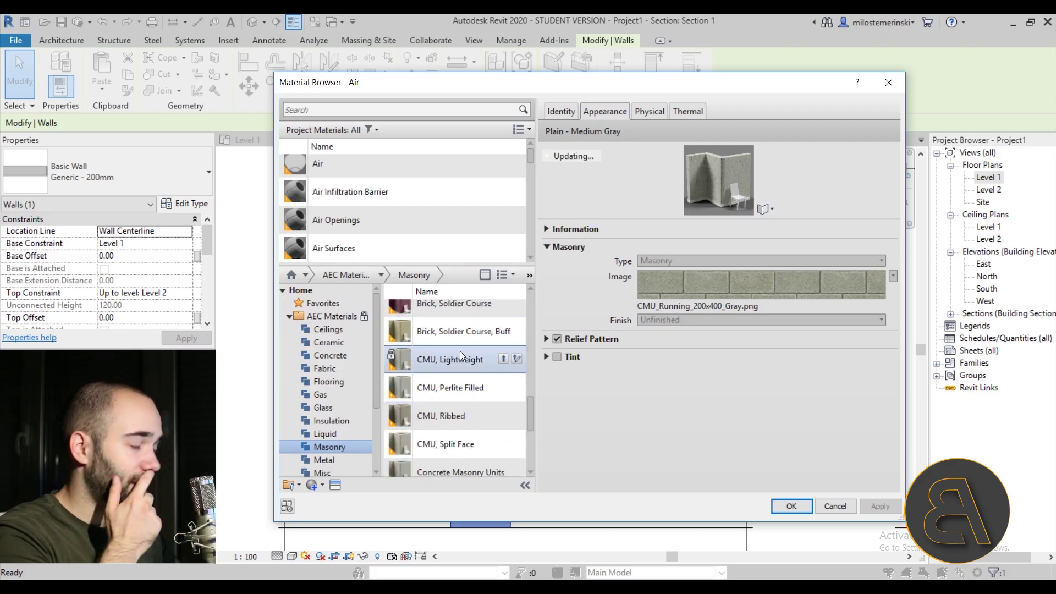
pyautogui.click(501, 360)
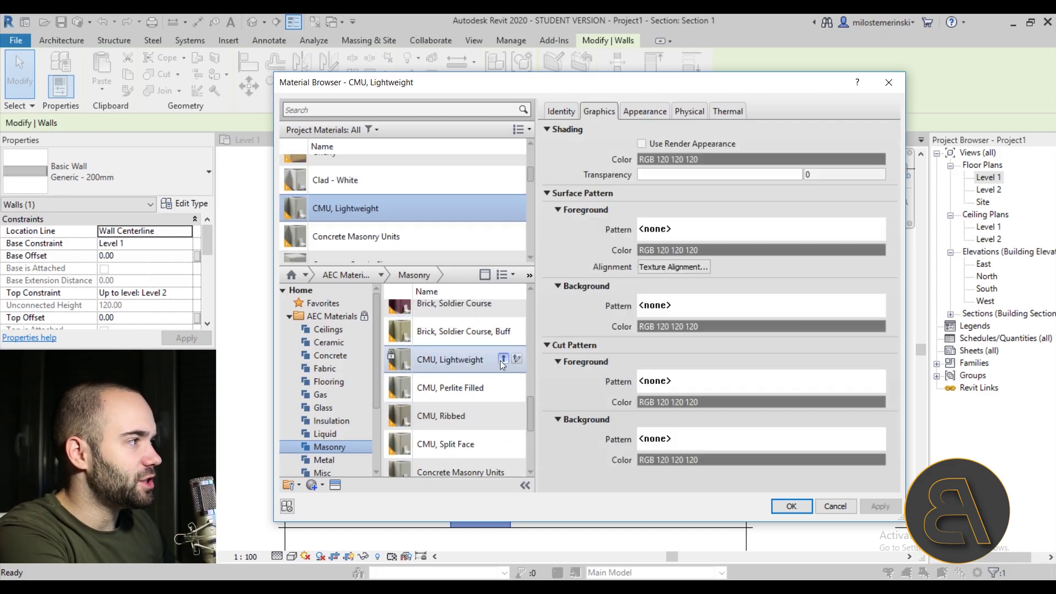
pyautogui.click(878, 505)
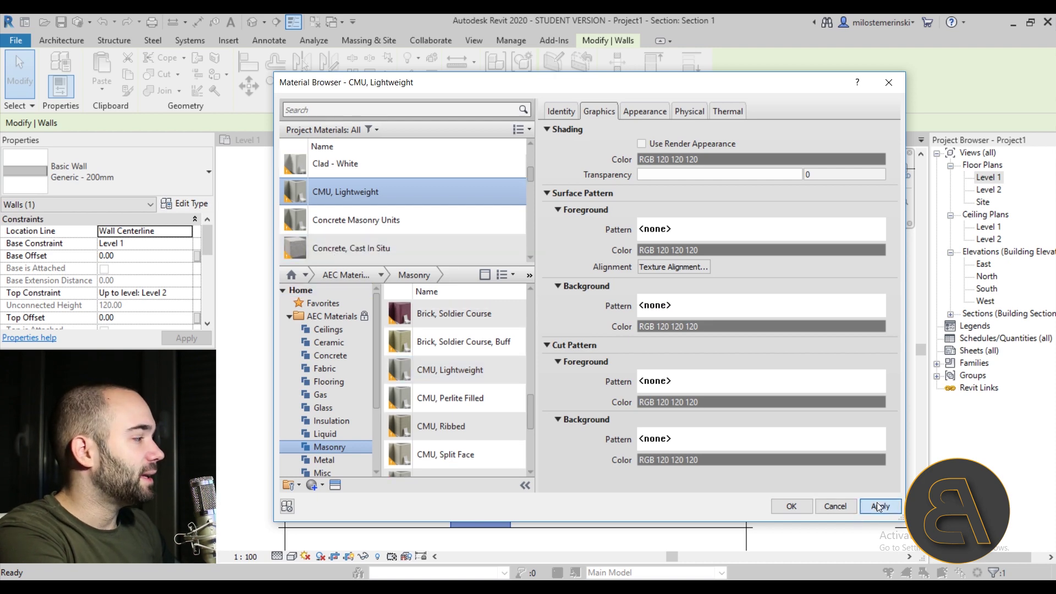
pyautogui.click(786, 505)
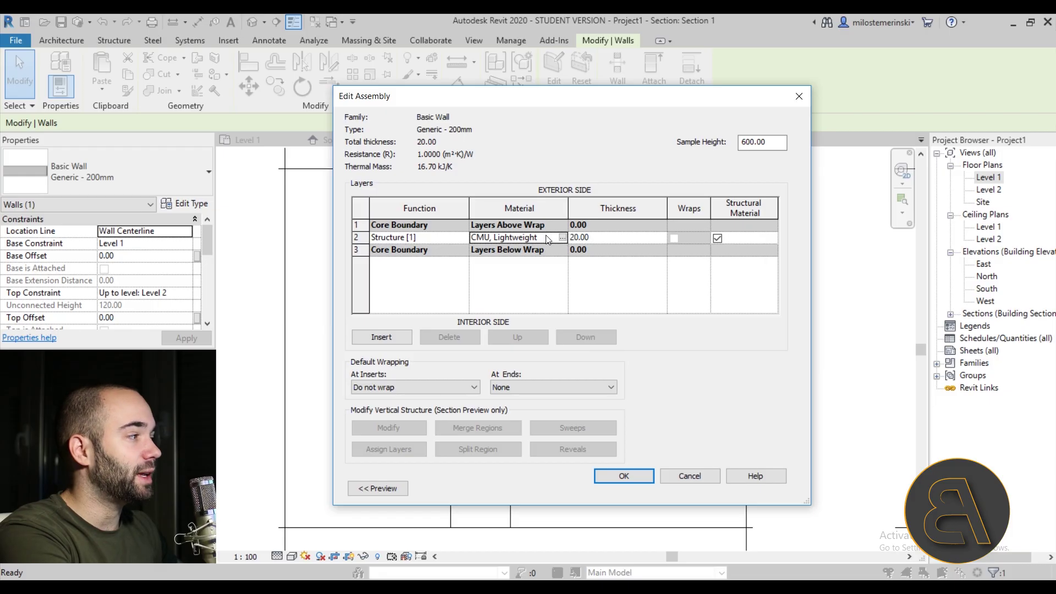
# - Insert a layer on the exterior side outside the core boundary and set its function to Thermal/Air Layer [3]
pyautogui.click(392, 339)
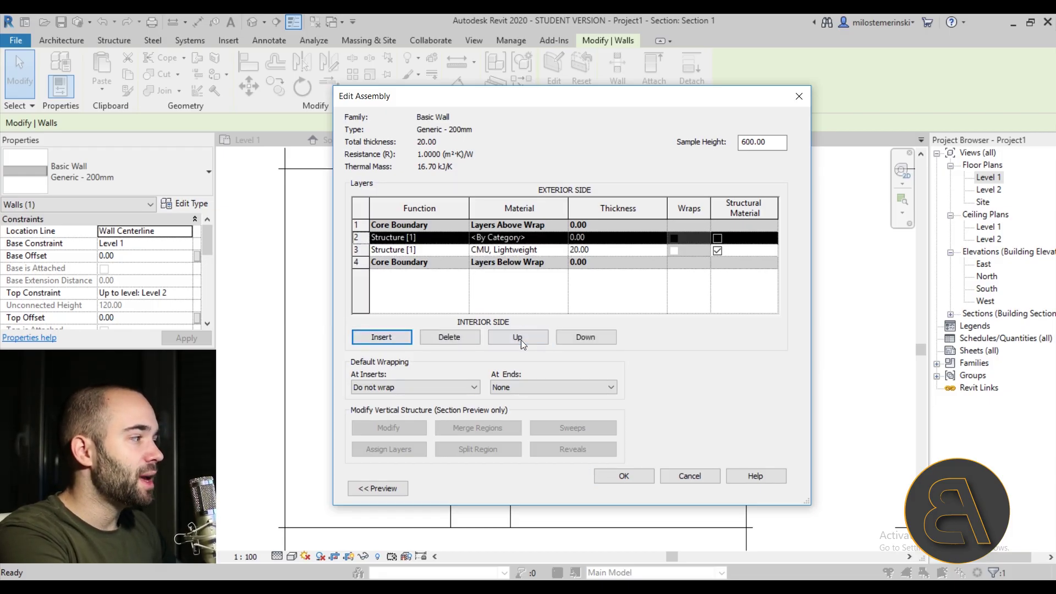
pyautogui.click(520, 340)
pyautogui.click(440, 226)
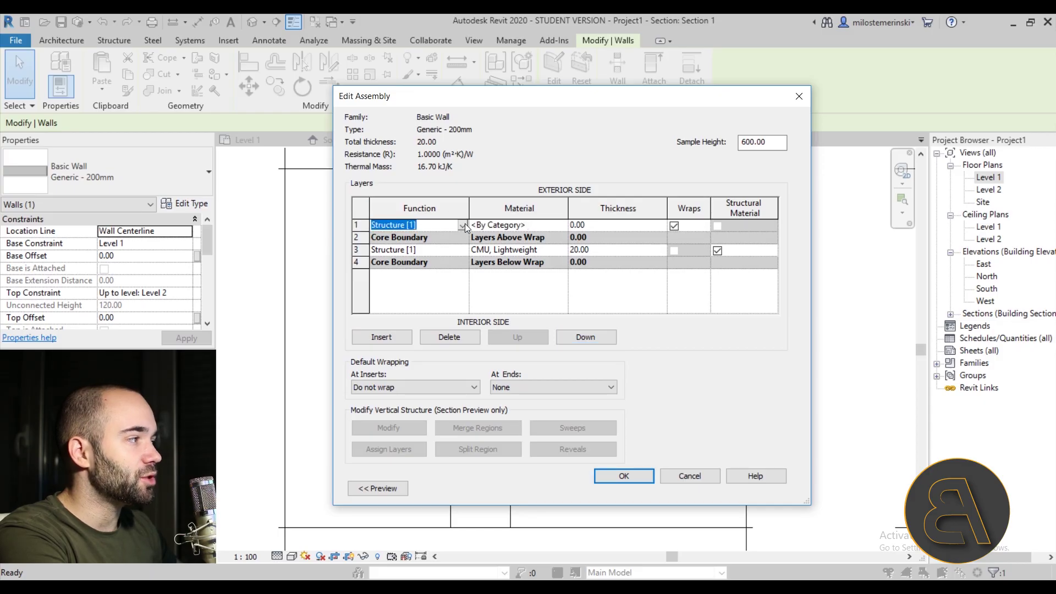
pyautogui.click(462, 225)
pyautogui.click(400, 261)
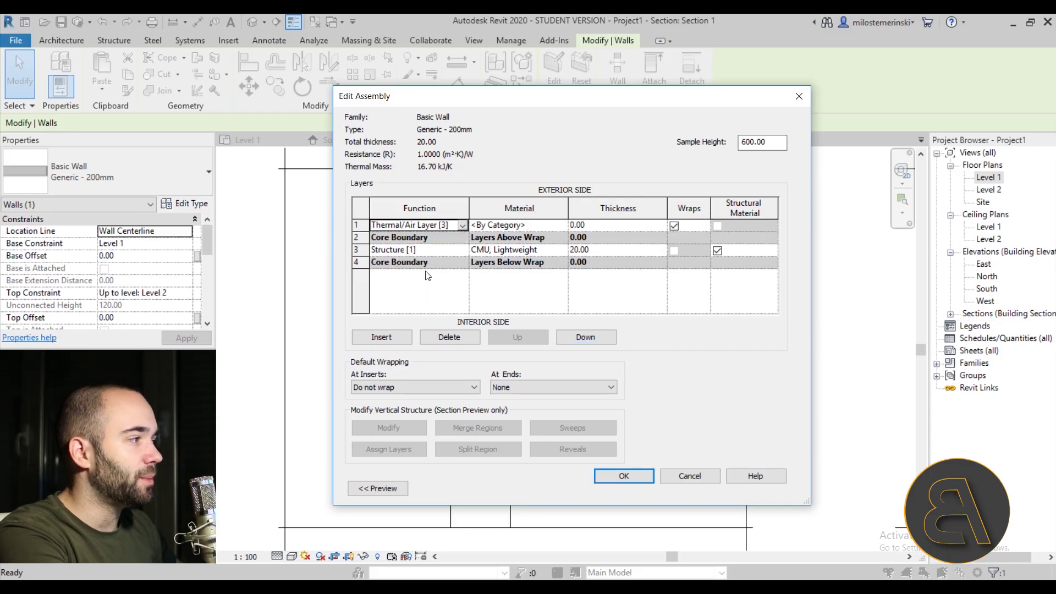
# - Search the material library for insulation and assign Polyisocyanate to the Thermal/Air layer
pyautogui.click(520, 250)
pyautogui.click(563, 250)
pyautogui.click(318, 110)
pyautogui.write('insulation')
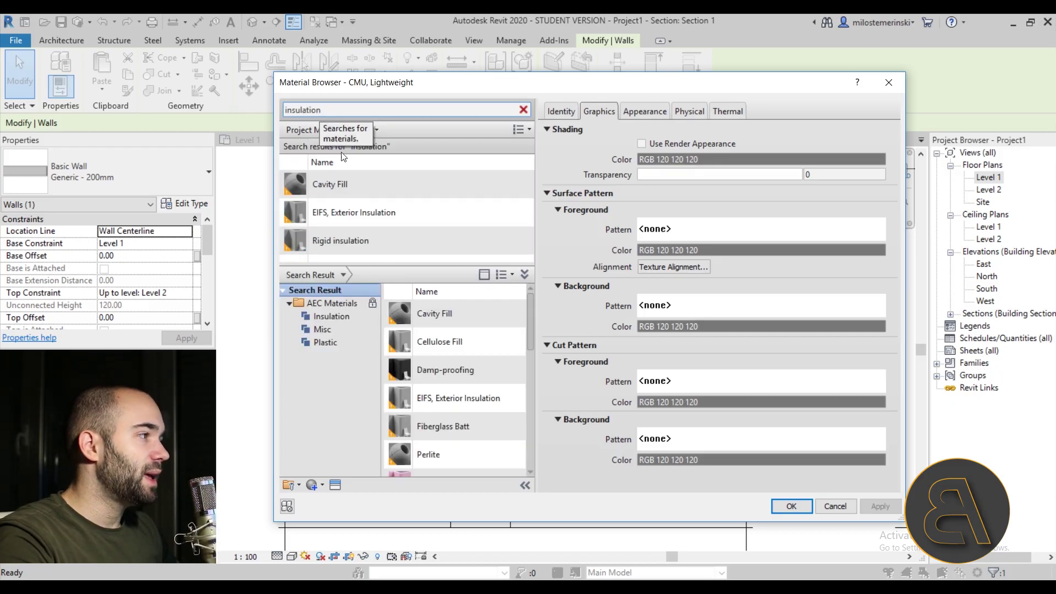
pyautogui.scroll(-2, 469, 354)
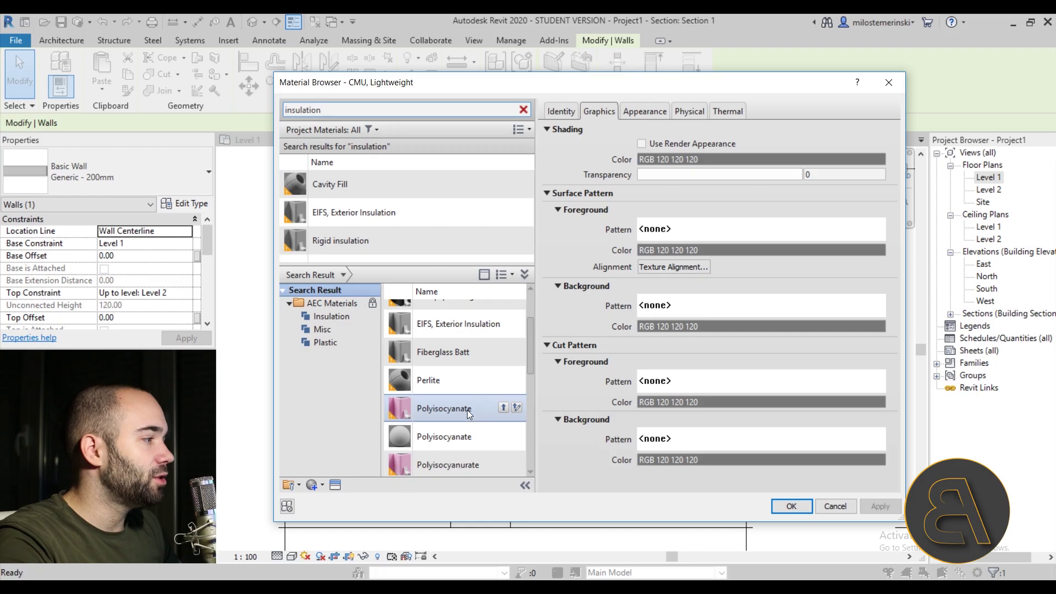
pyautogui.scroll(-2, 468, 414)
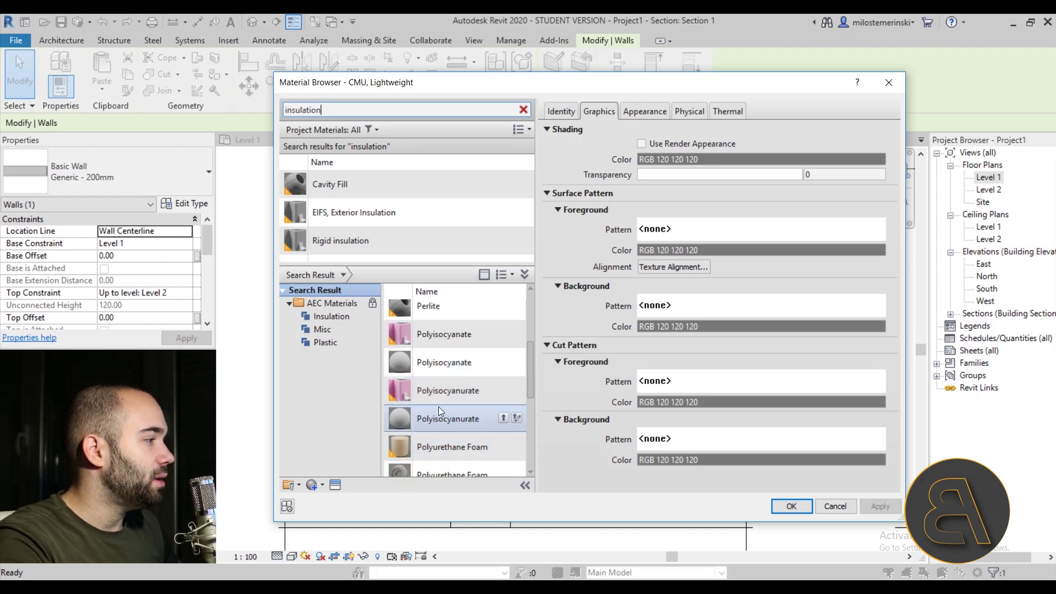
pyautogui.scroll(-1, 421, 399)
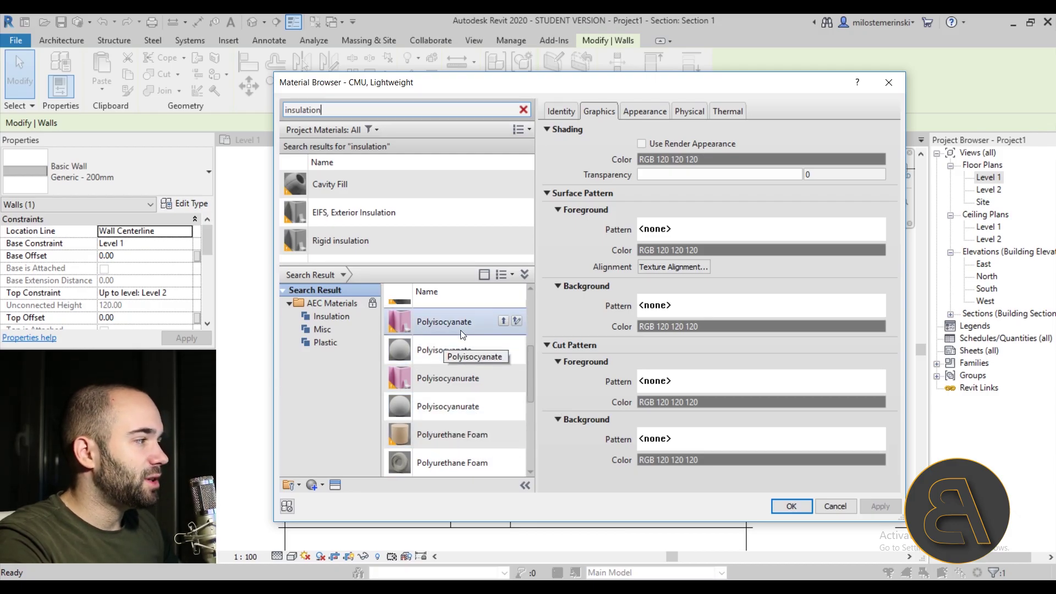
pyautogui.click(506, 324)
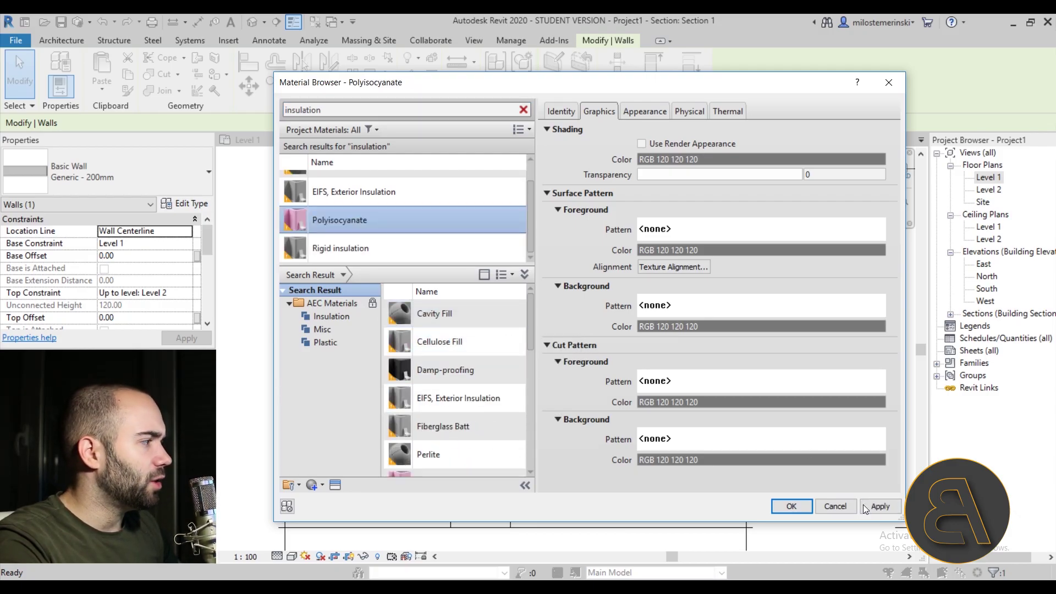
pyautogui.click(805, 506)
# - Set the Polyisocyanate layer's thickness to 15 cm
pyautogui.click(614, 226)
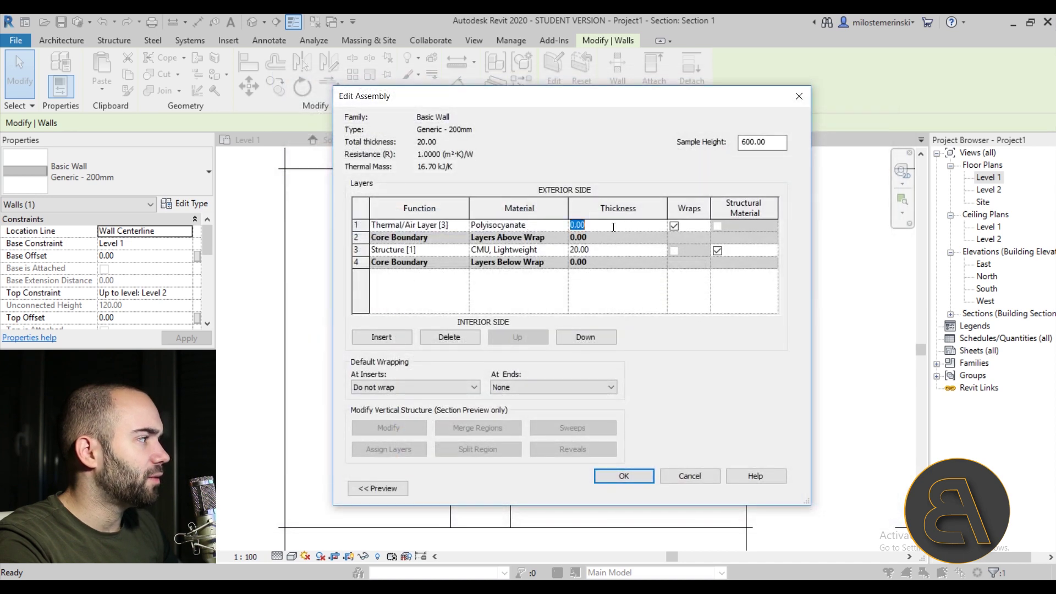
pyautogui.write('15')
pyautogui.press('Tab')
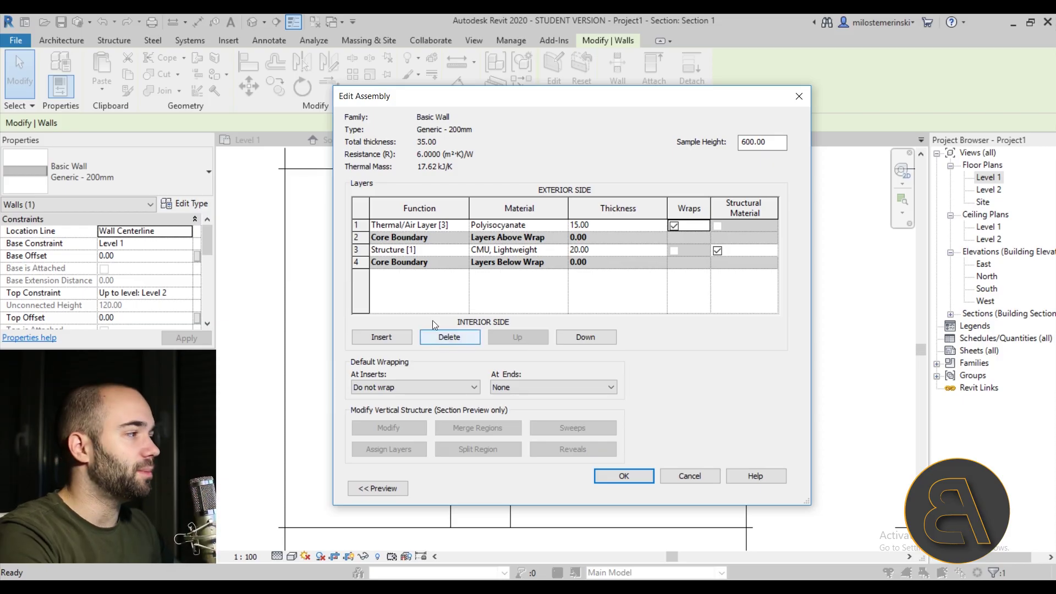
# - Insert an outermost layer above the insulation, 10 cm thick, and assign it the Brick, Common material
pyautogui.click(364, 223)
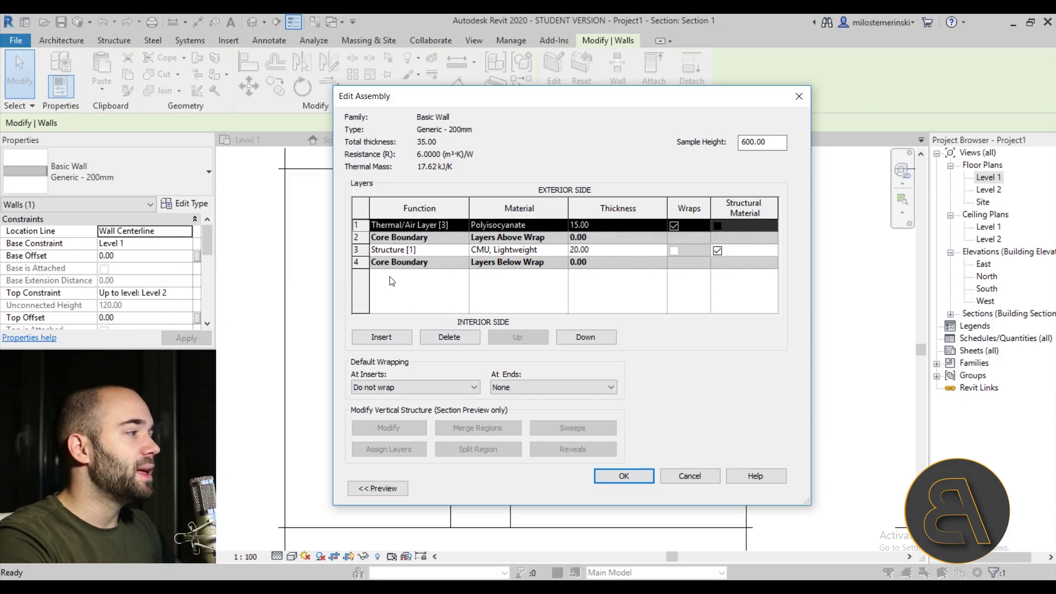
pyautogui.click(394, 337)
pyautogui.click(603, 226)
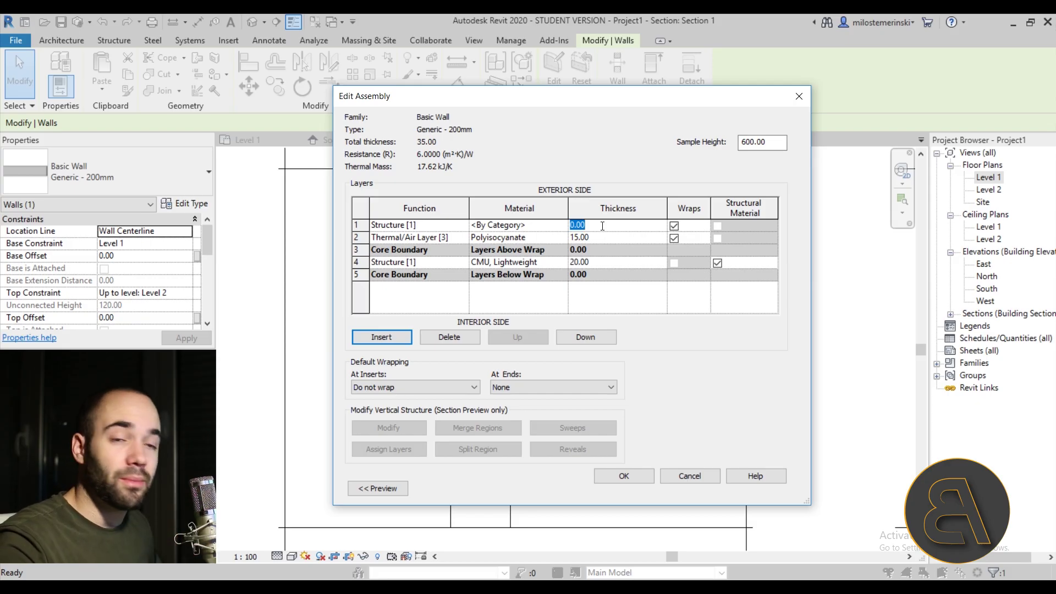
pyautogui.click(550, 225)
pyautogui.click(563, 225)
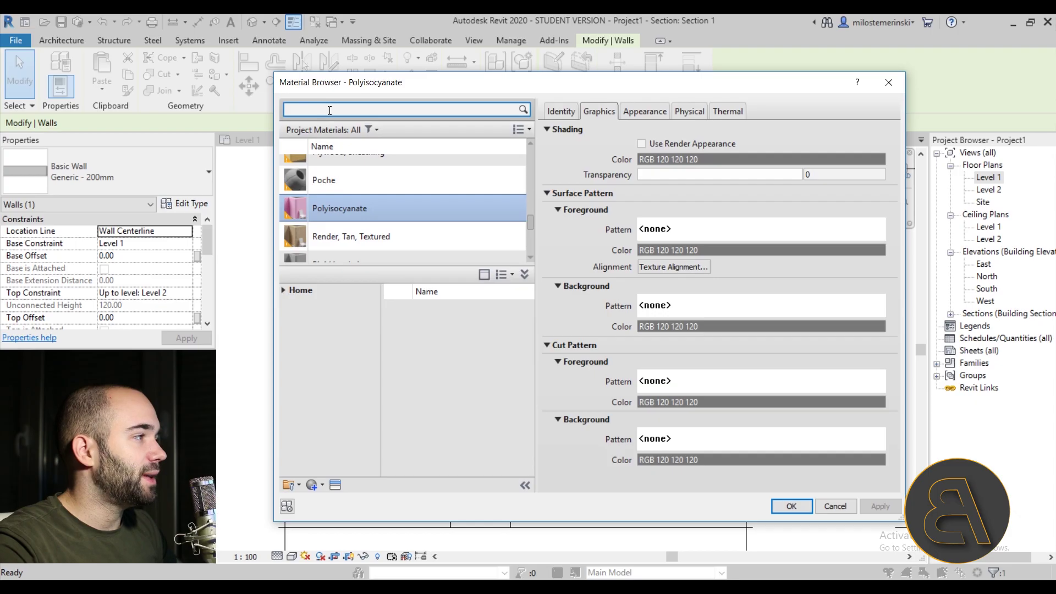
pyautogui.click(330, 110)
pyautogui.write('brick')
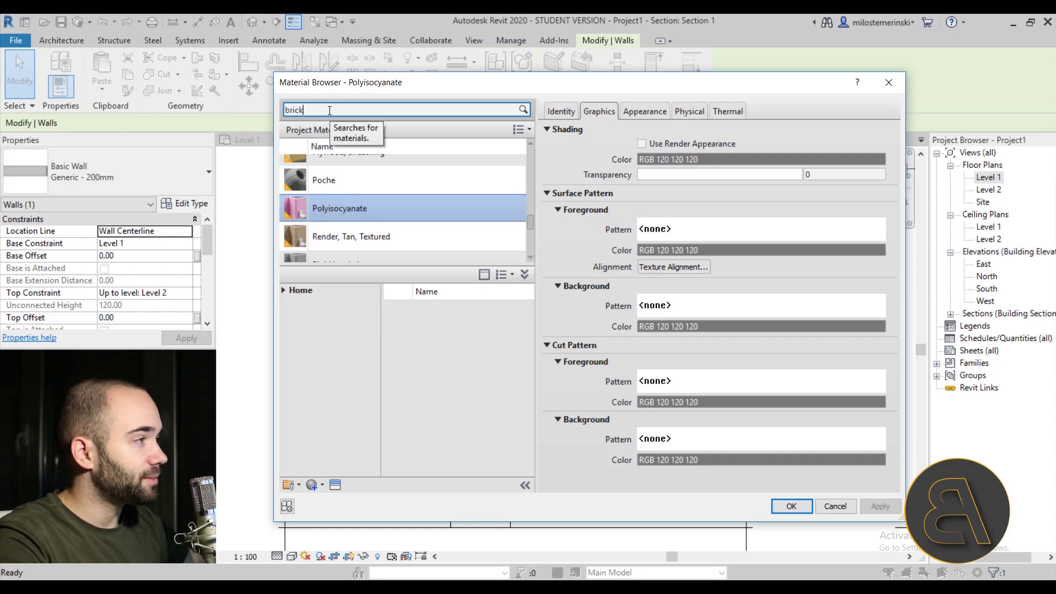
pyautogui.doubleClick(369, 184)
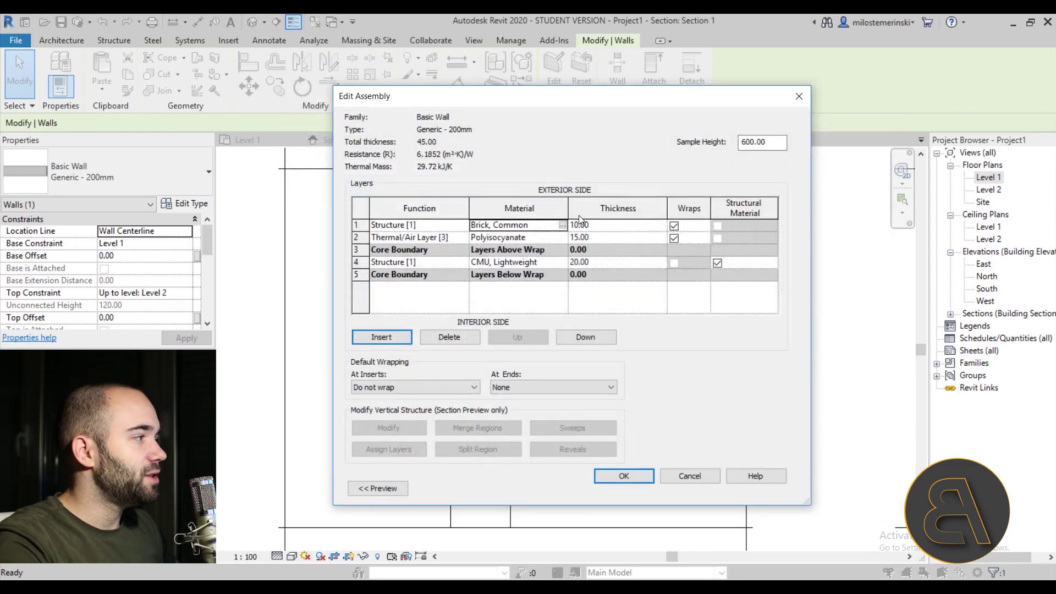
# - Insert a new layer in the wall assembly and place it on the interior side, outside the inner core boundary
pyautogui.click(359, 275)
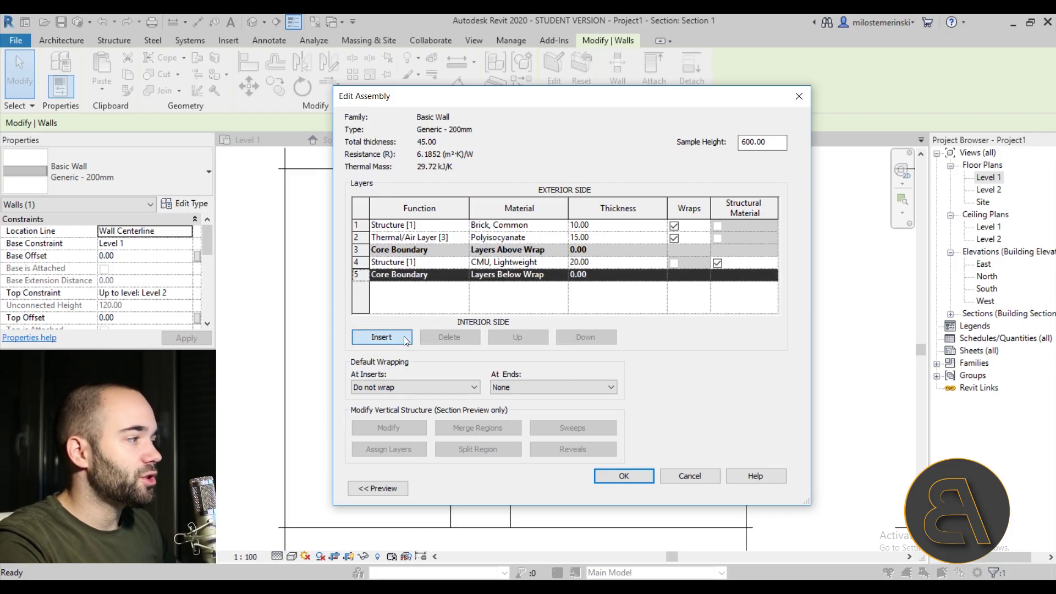
pyautogui.click(382, 337)
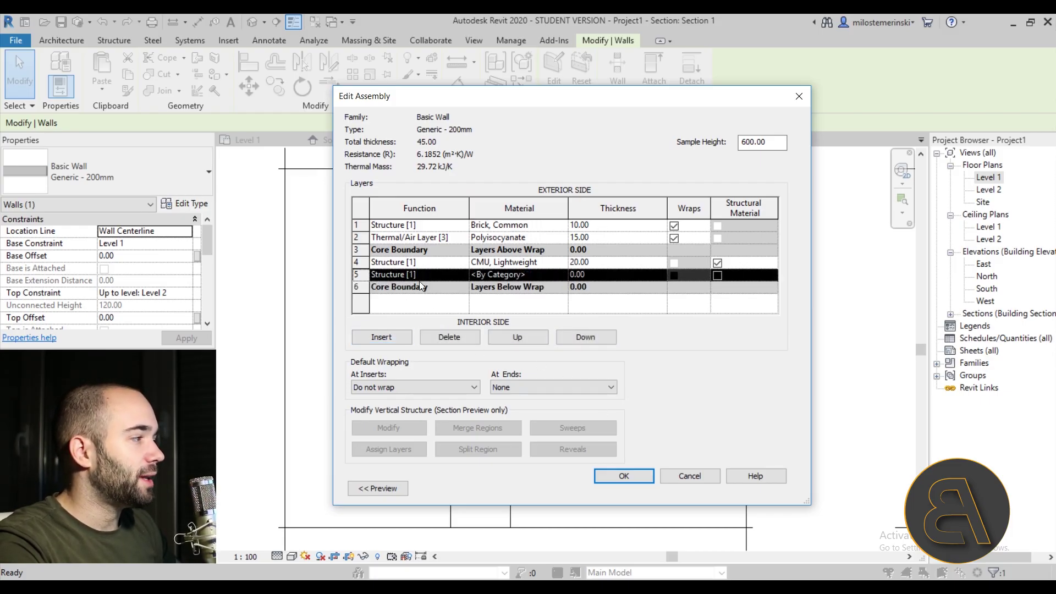
pyautogui.click(575, 343)
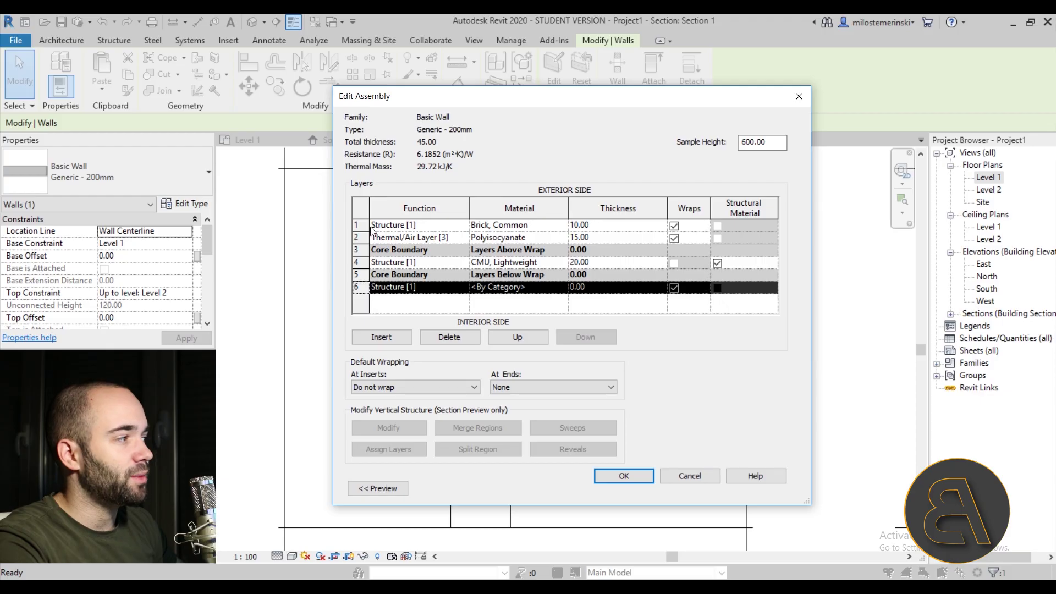
# - Set the function of both the brick layer and the new interior layer to Finish 1 [4]
pyautogui.click(407, 225)
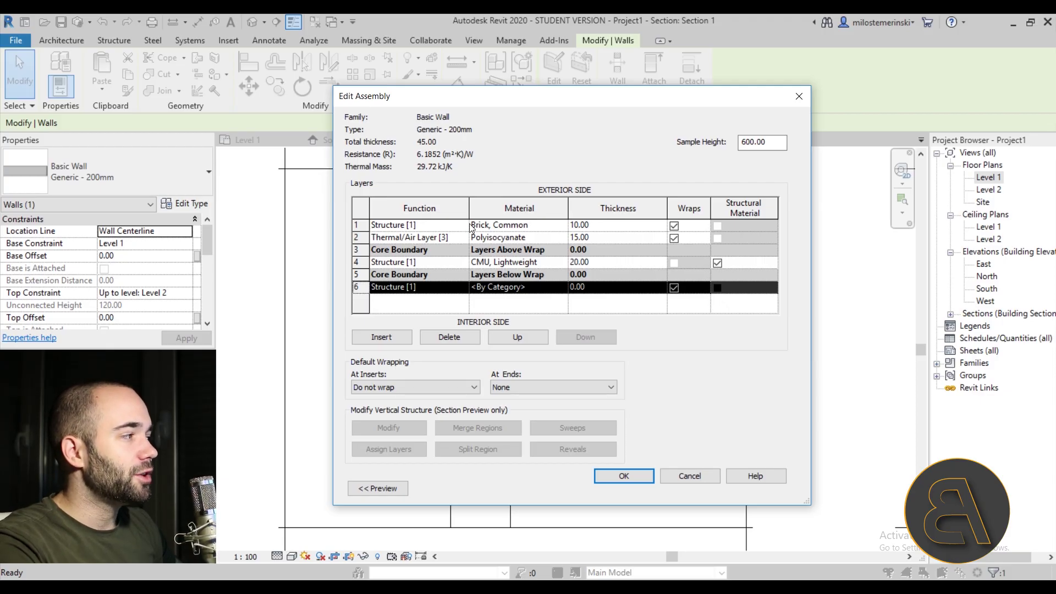
pyautogui.click(462, 225)
pyautogui.click(400, 268)
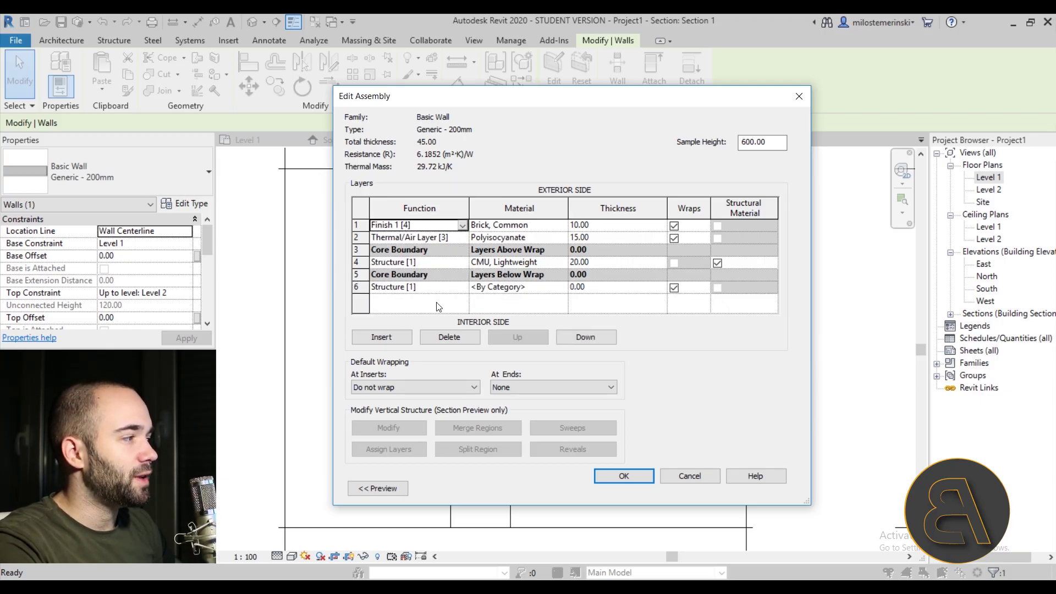
pyautogui.click(418, 287)
pyautogui.click(462, 287)
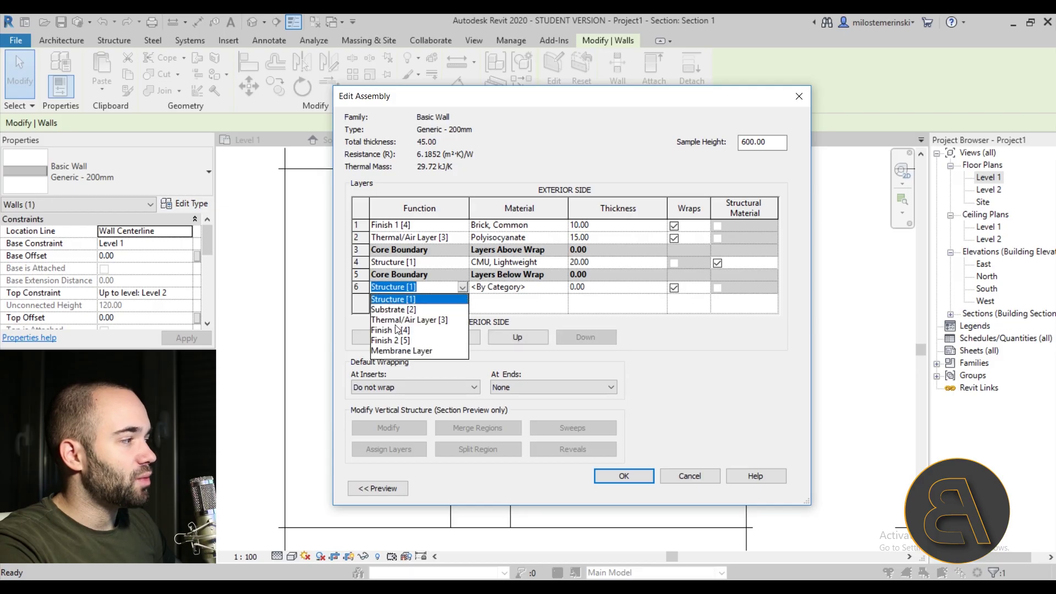
pyautogui.click(397, 330)
# - Search the project materials for "gyp" and assign Gypsum Wall Board to the interior finish layer
pyautogui.click(517, 287)
pyautogui.click(562, 287)
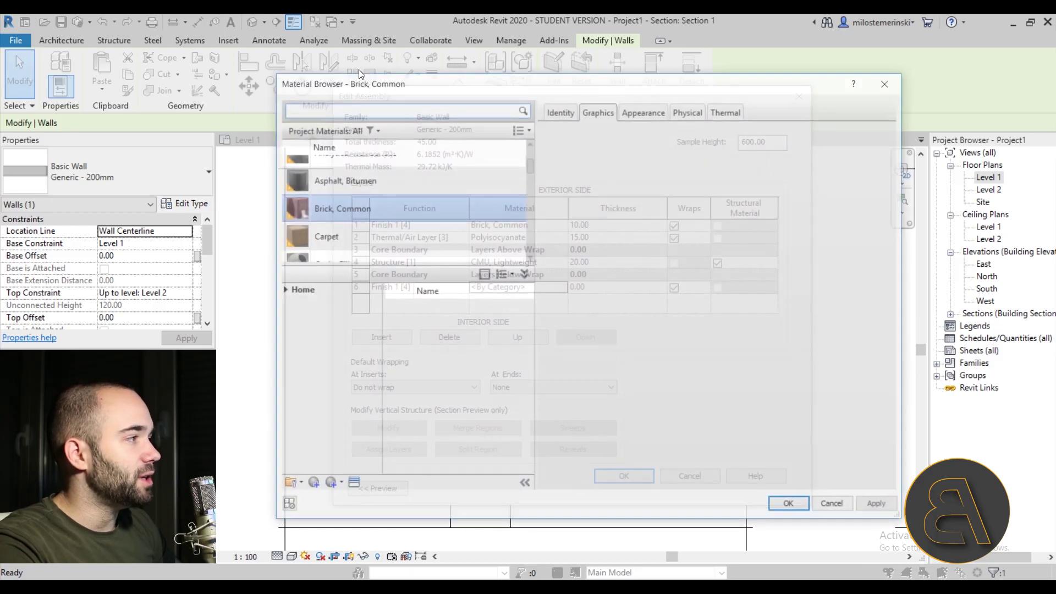
pyautogui.write('gyp')
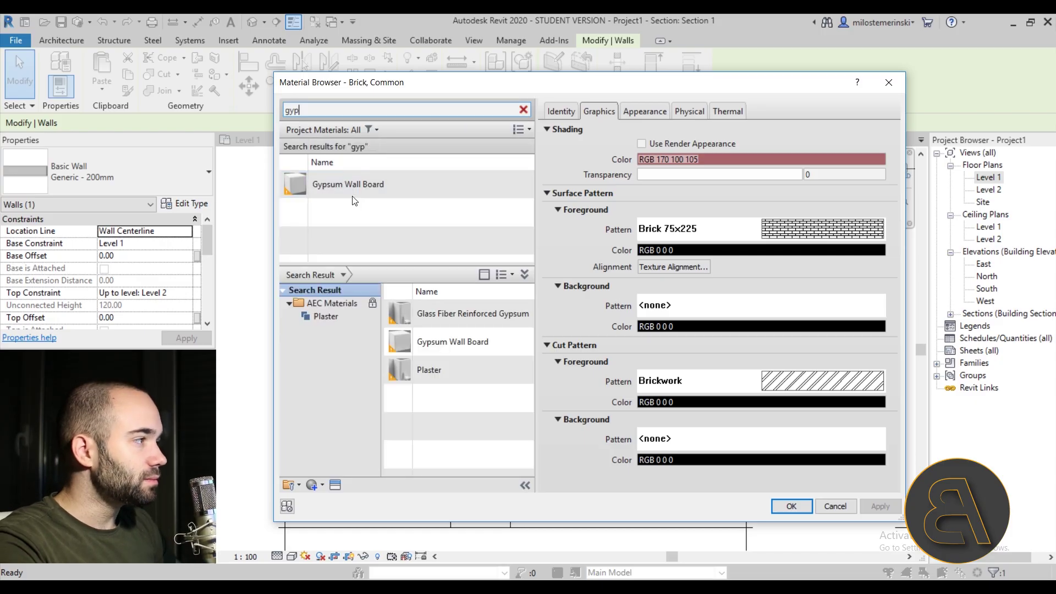
pyautogui.doubleClick(363, 184)
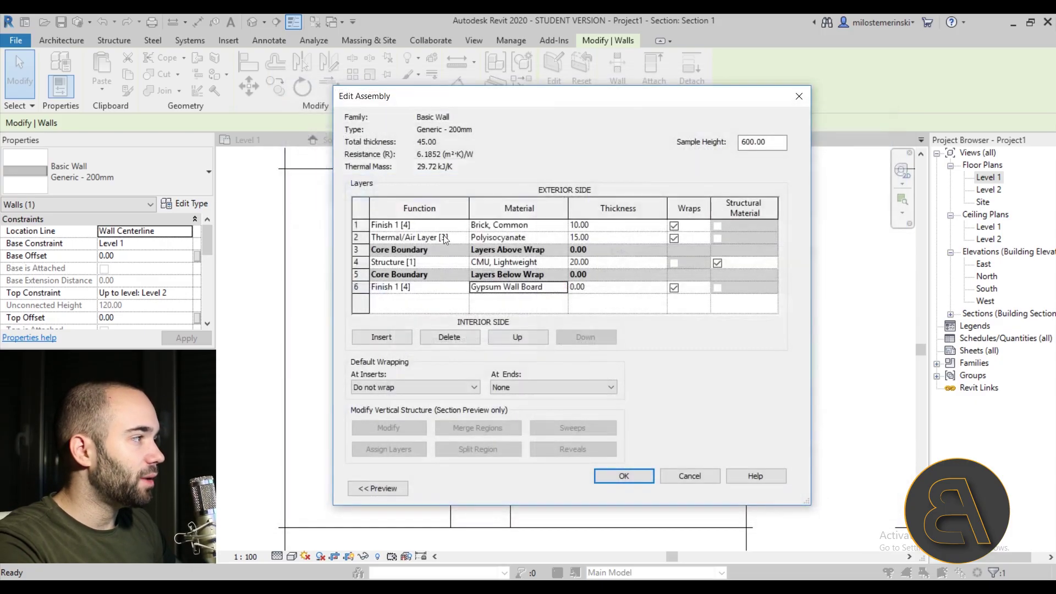
# - Set the Gypsum Wall Board layer's thickness to 2 cm and apply the assembly to the wall type
pyautogui.click(603, 289)
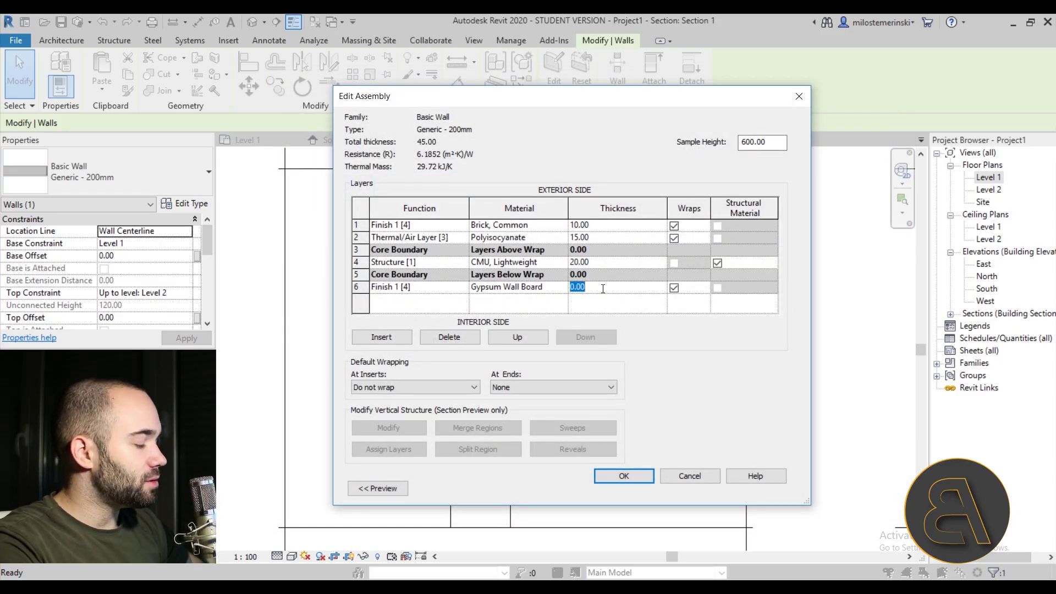
pyautogui.write('1')
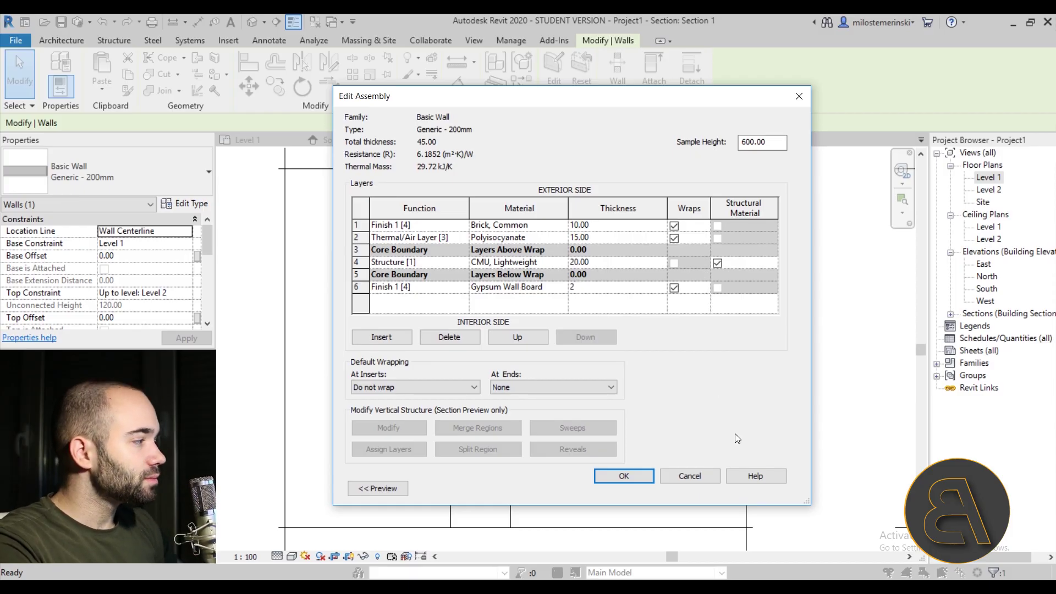
pyautogui.click(625, 478)
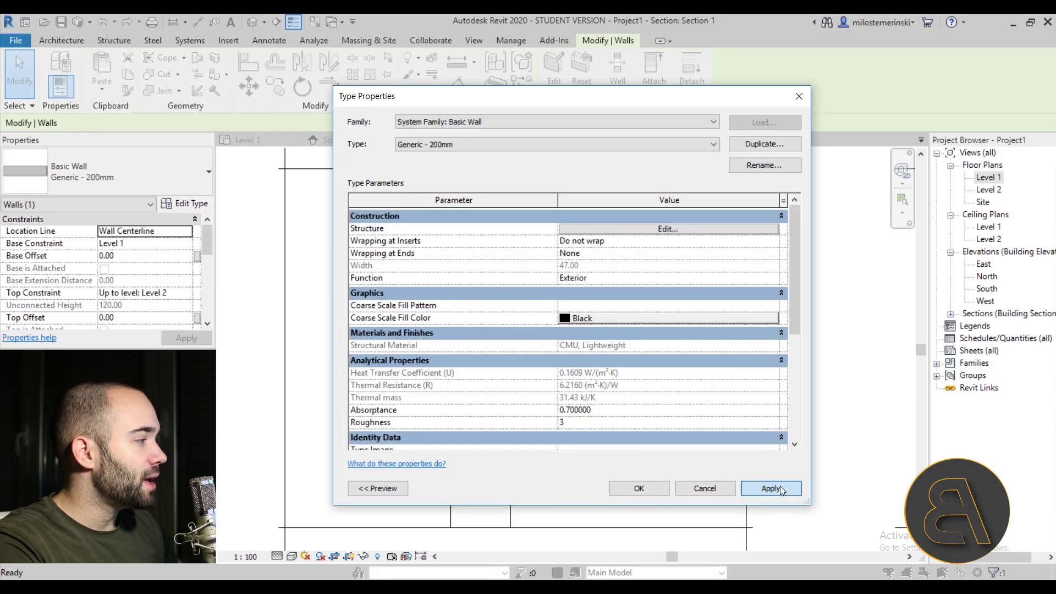
pyautogui.click(780, 486)
pyautogui.click(638, 488)
pyautogui.click(476, 409)
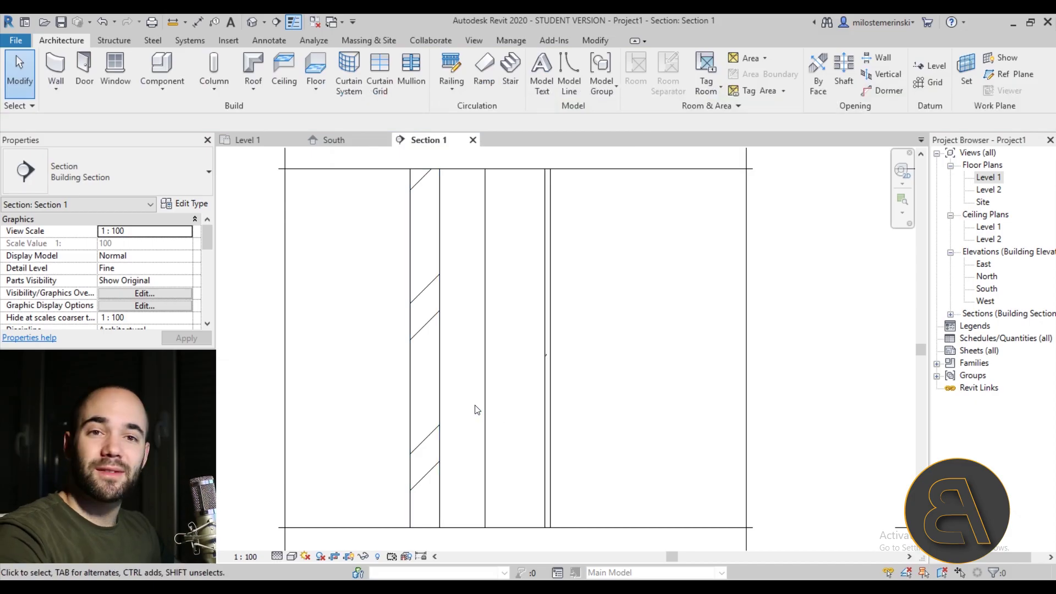
# - Turn off the Thin Lines display so the section view uses true line weights
pyautogui.scroll(-2, 451, 356)
pyautogui.scroll(2, 529, 365)
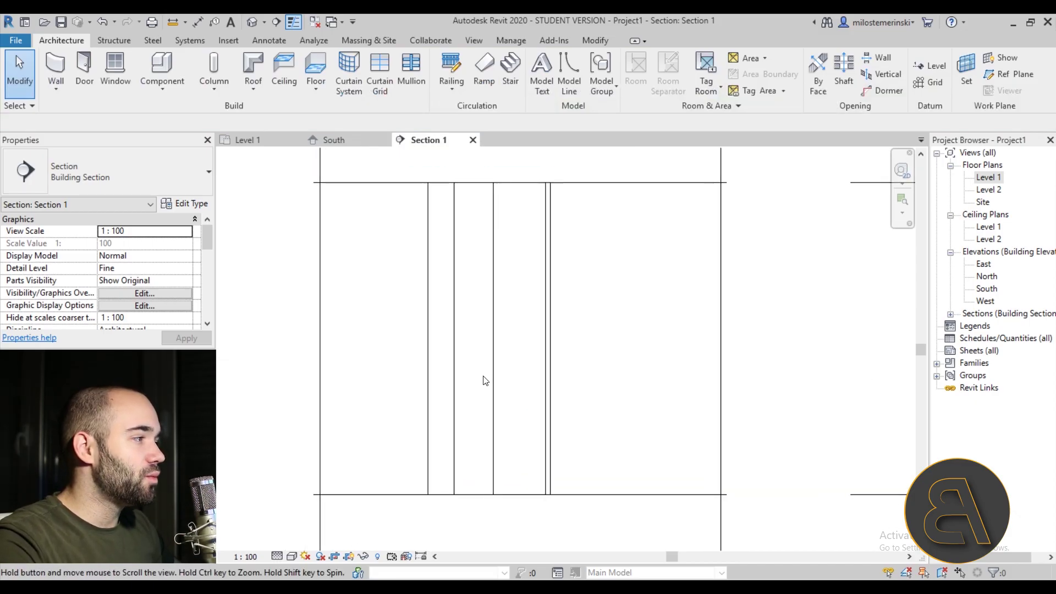
pyautogui.click(293, 24)
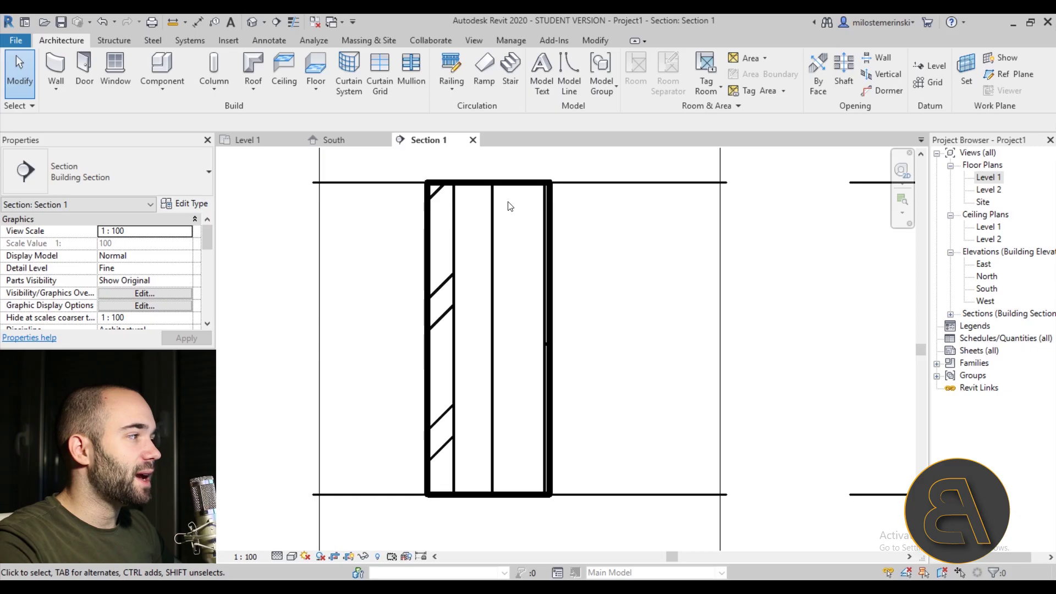
# - Try the section view at a scale of 1:50 and settle on 1:25
pyautogui.click(258, 556)
pyautogui.click(270, 449)
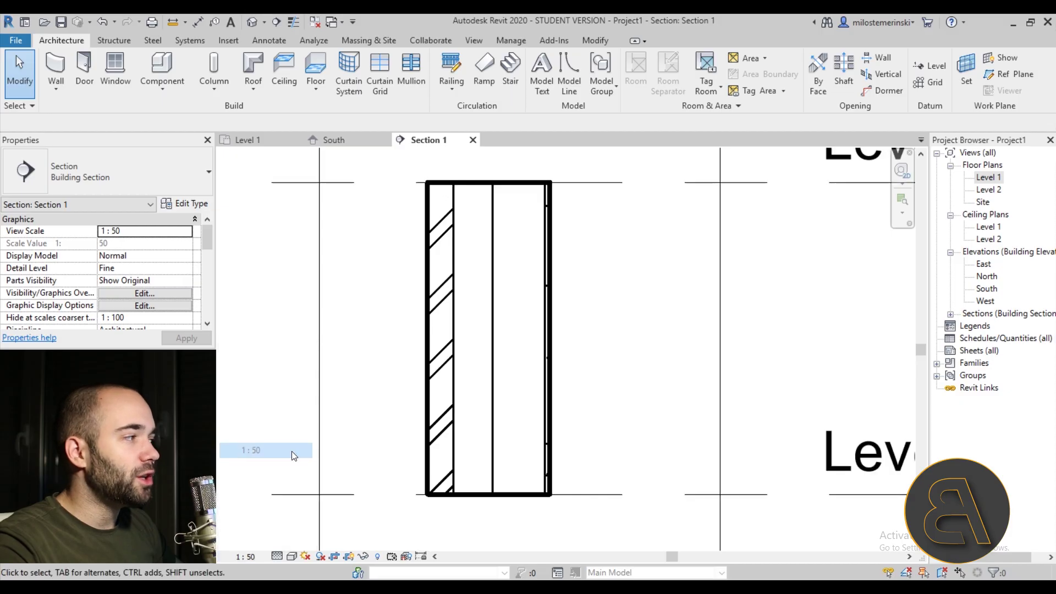
pyautogui.moveTo(470, 347); pyautogui.dragTo(467, 354, button='middle')
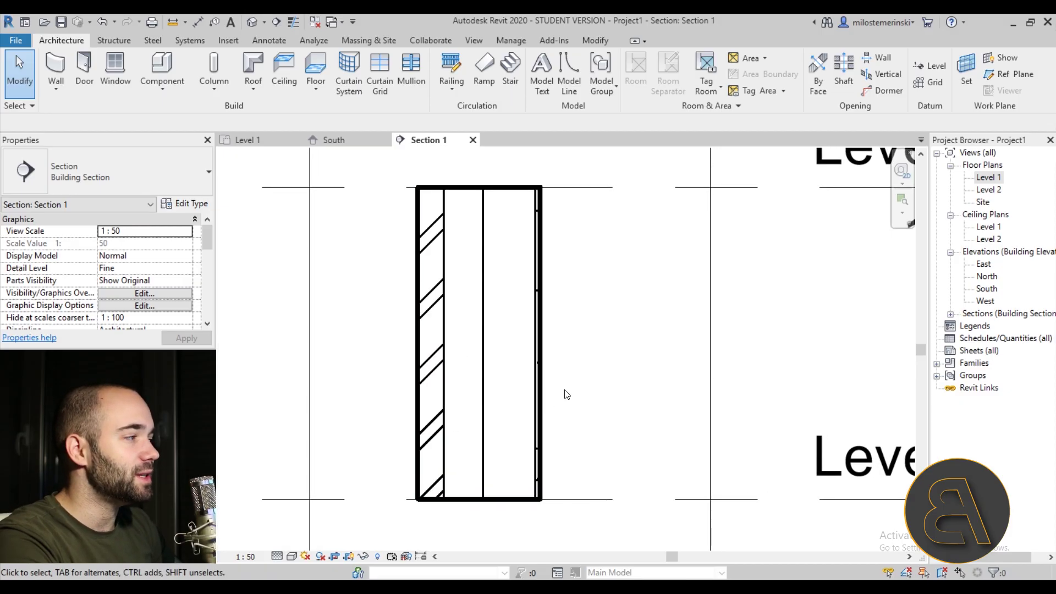
pyautogui.scroll(1, 565, 389)
pyautogui.click(249, 559)
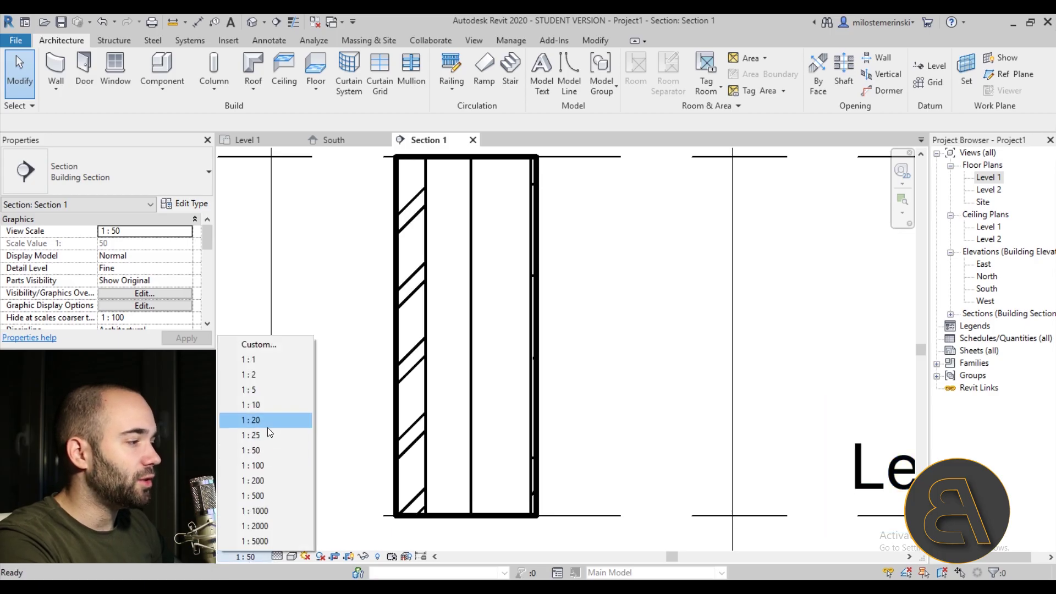
pyautogui.click(253, 435)
pyautogui.scroll(-2, 486, 413)
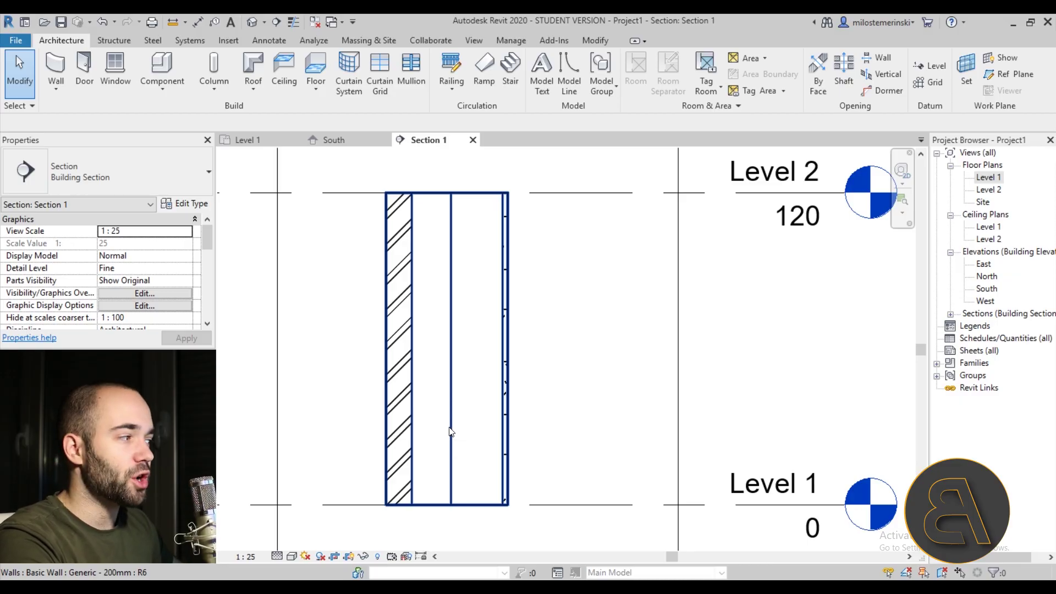
# - Start the Insulation detail tool and try a centered batting line from the wall's base within the insulation layer
pyautogui.click(267, 45)
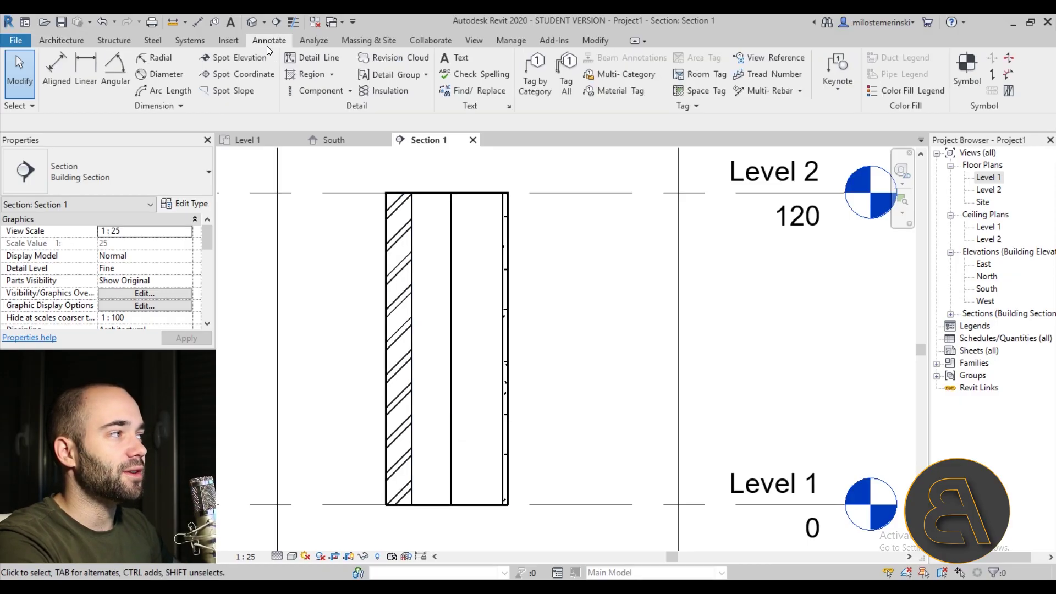
pyautogui.click(392, 91)
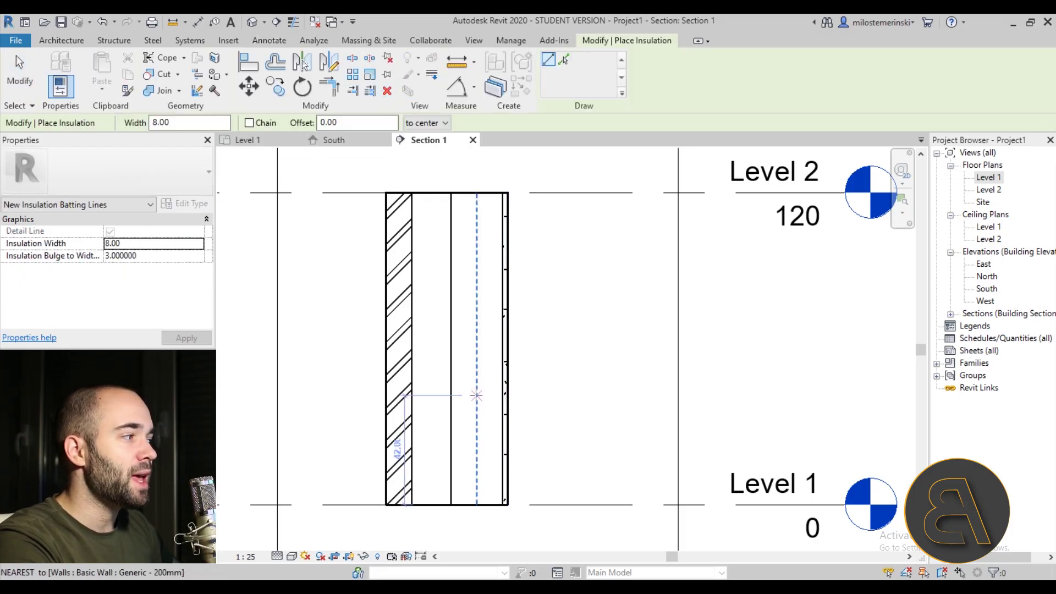
pyautogui.click(426, 505)
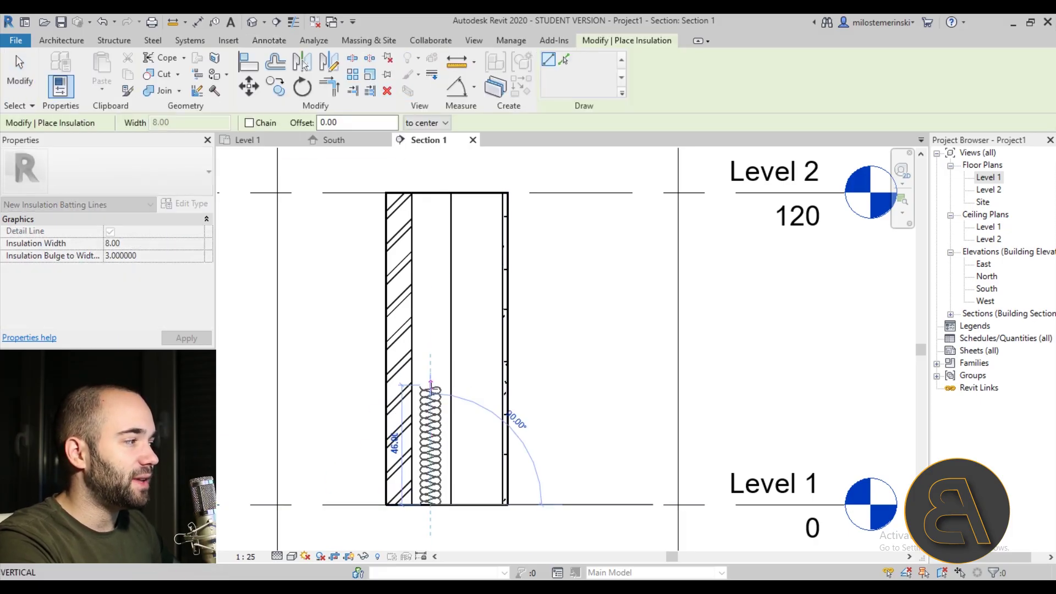
pyautogui.press('Escape')
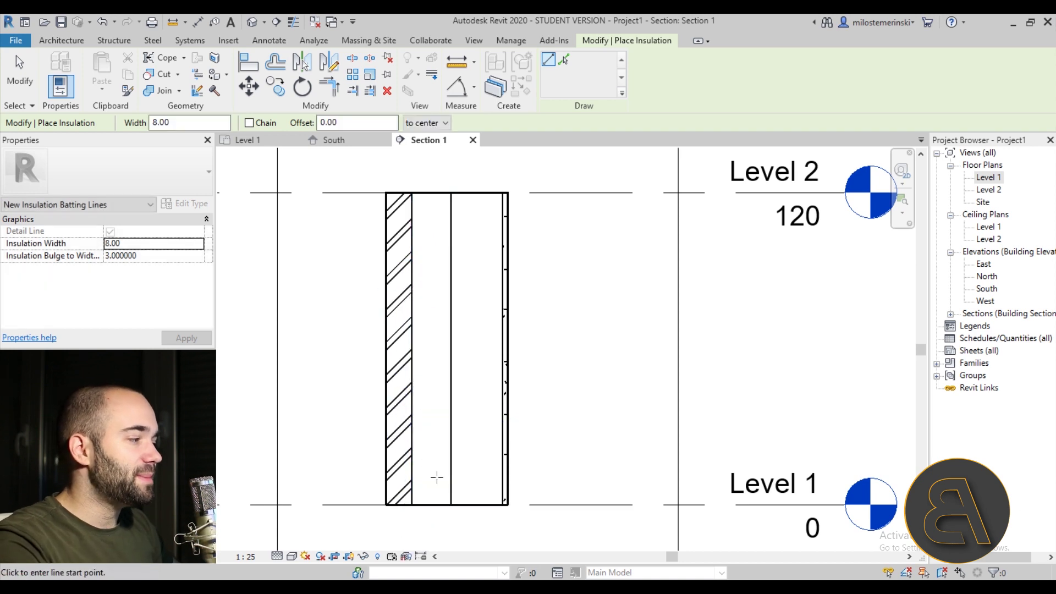
# - Set the insulation batting's placement reference to near side
pyautogui.scroll(5, 419, 508)
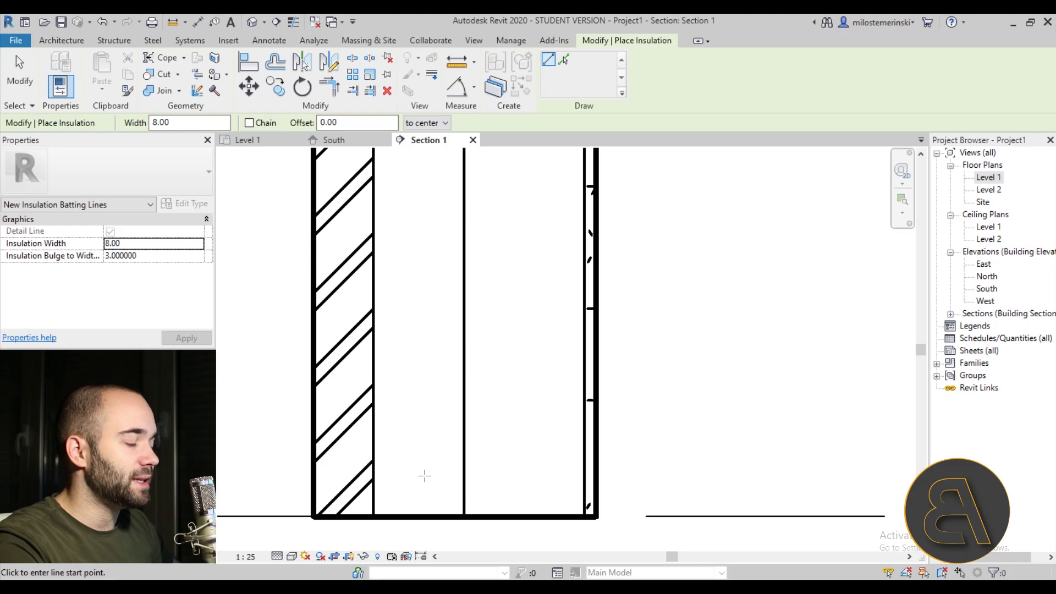
pyautogui.scroll(-2, 425, 476)
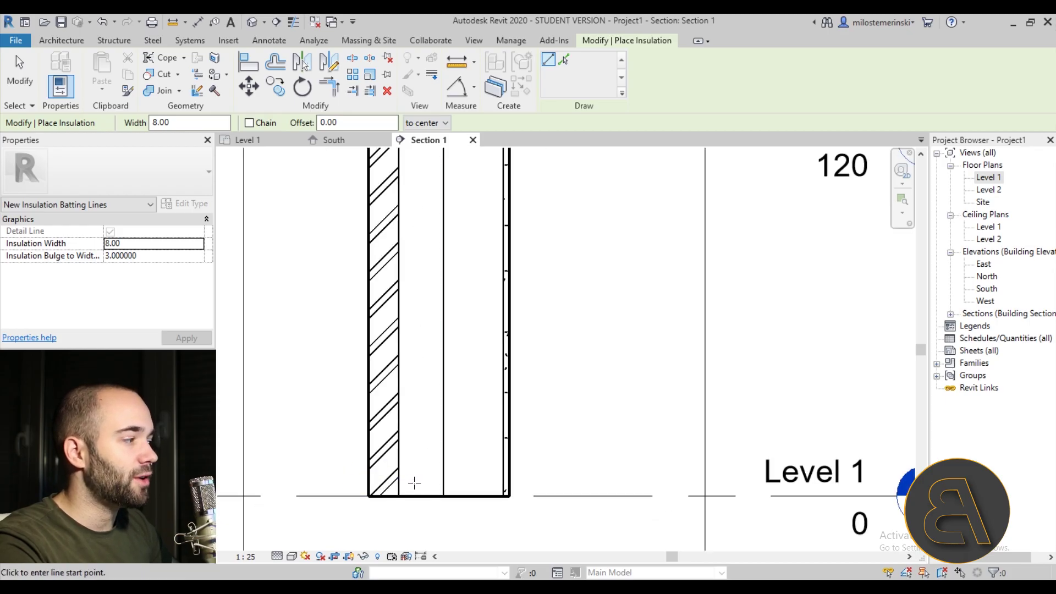
pyautogui.scroll(2, 430, 481)
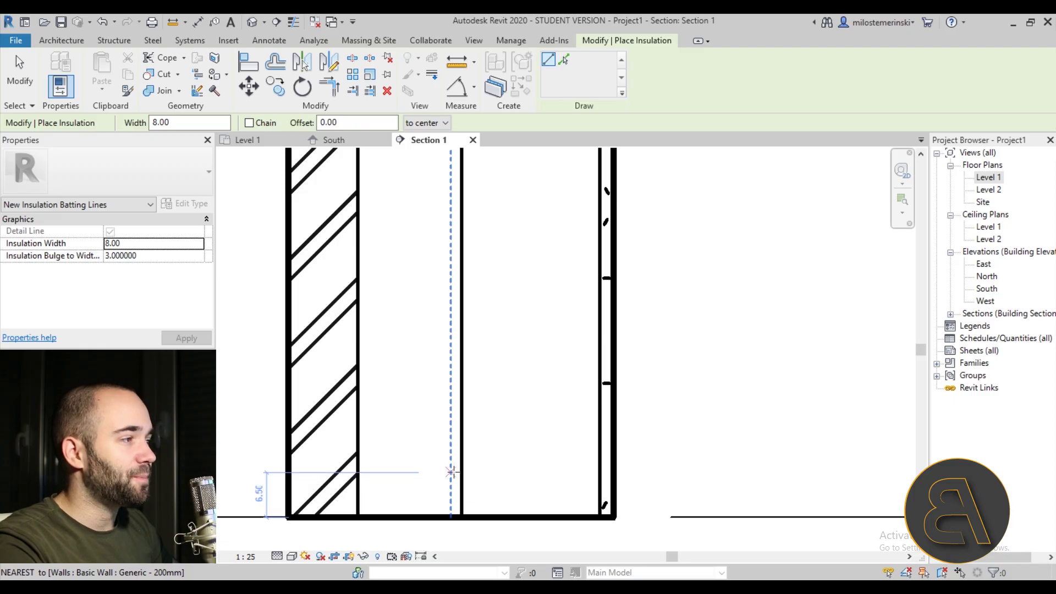
pyautogui.scroll(-2, 450, 471)
pyautogui.click(454, 448)
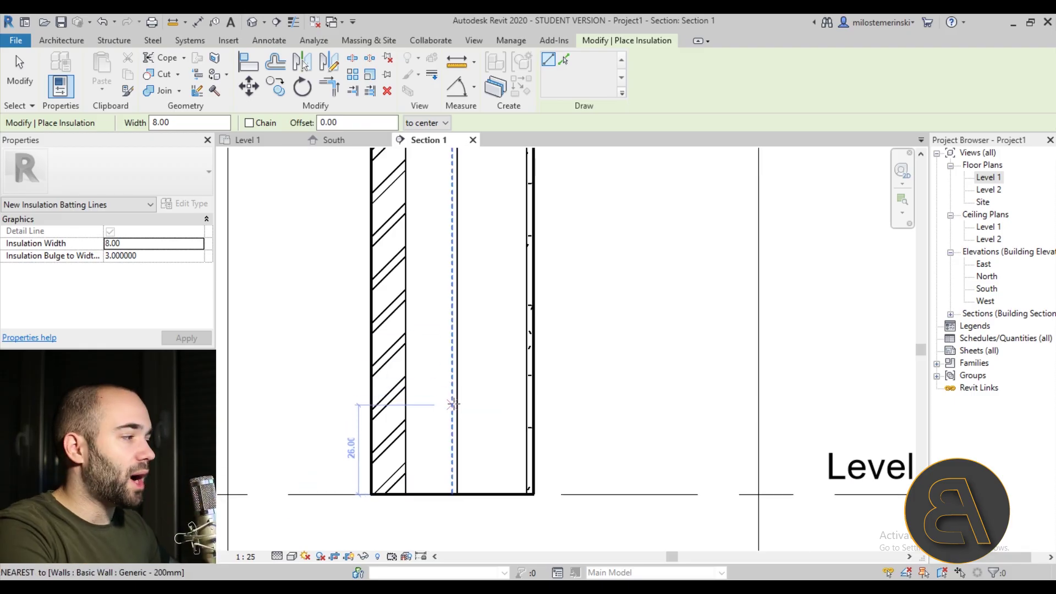
pyautogui.click(417, 126)
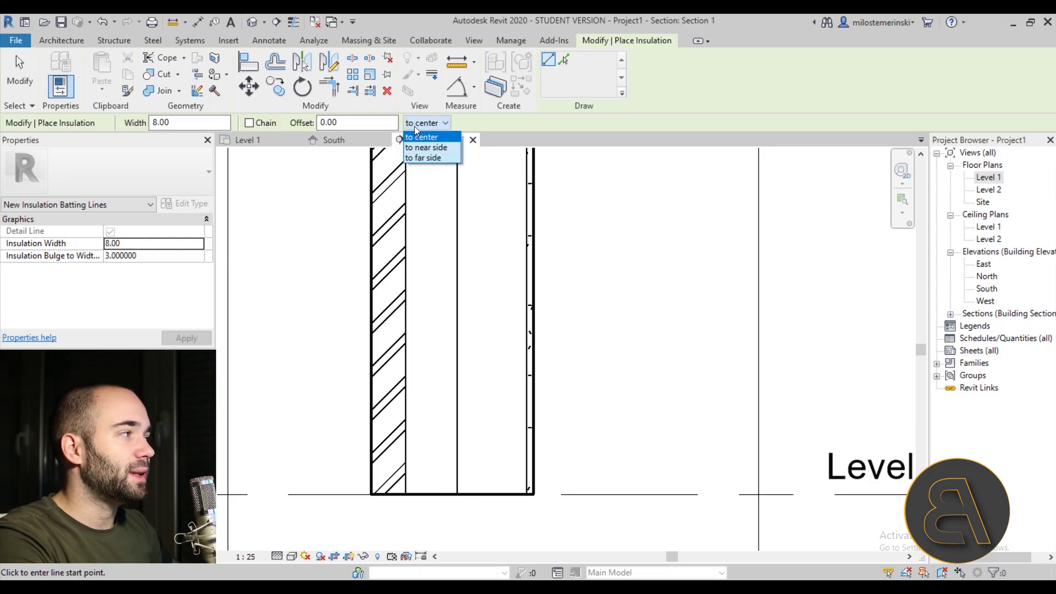
pyautogui.click(426, 147)
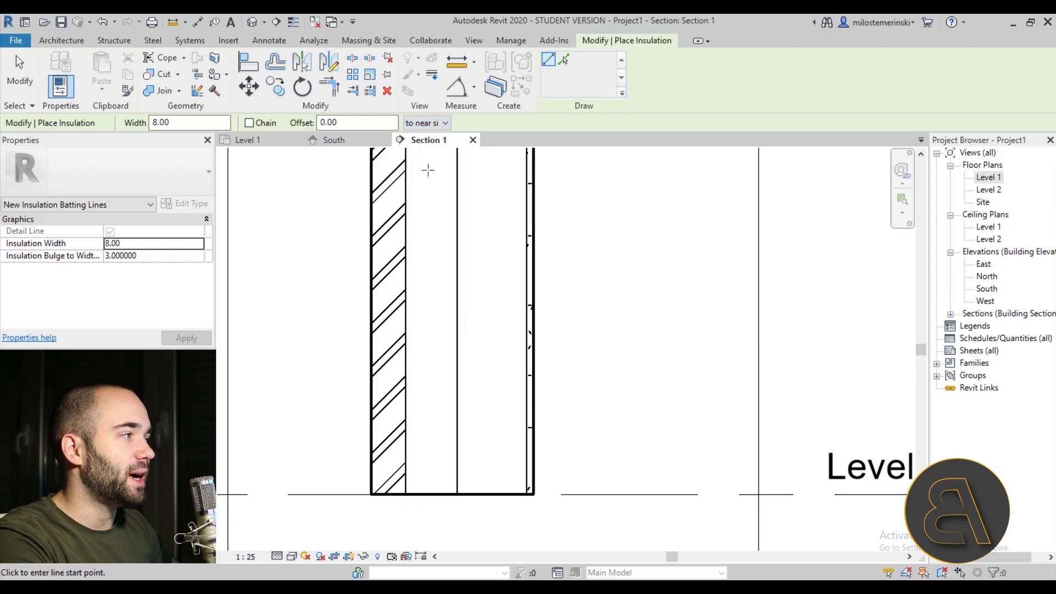
pyautogui.scroll(4, 456, 491)
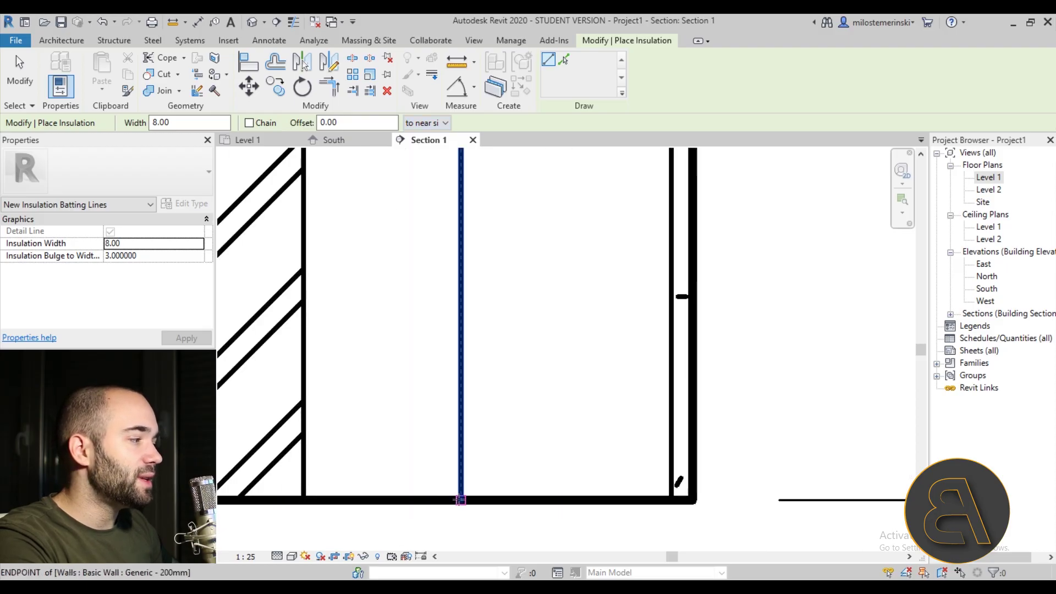
pyautogui.click(457, 494)
pyautogui.scroll(-4, 461, 403)
pyautogui.moveTo(466, 280)
pyautogui.mouseDown(button='middle')
pyautogui.moveTo(467, 456)
pyautogui.moveTo(456, 297)
pyautogui.mouseUp(button='middle')
pyautogui.scroll(-2, 466, 456)
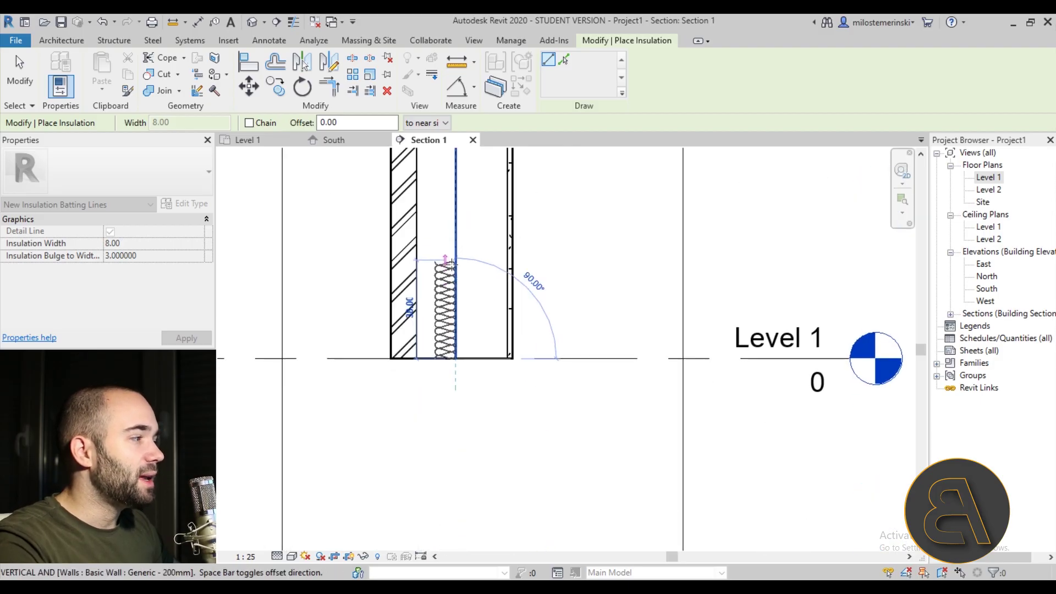
pyautogui.scroll(3, 455, 296)
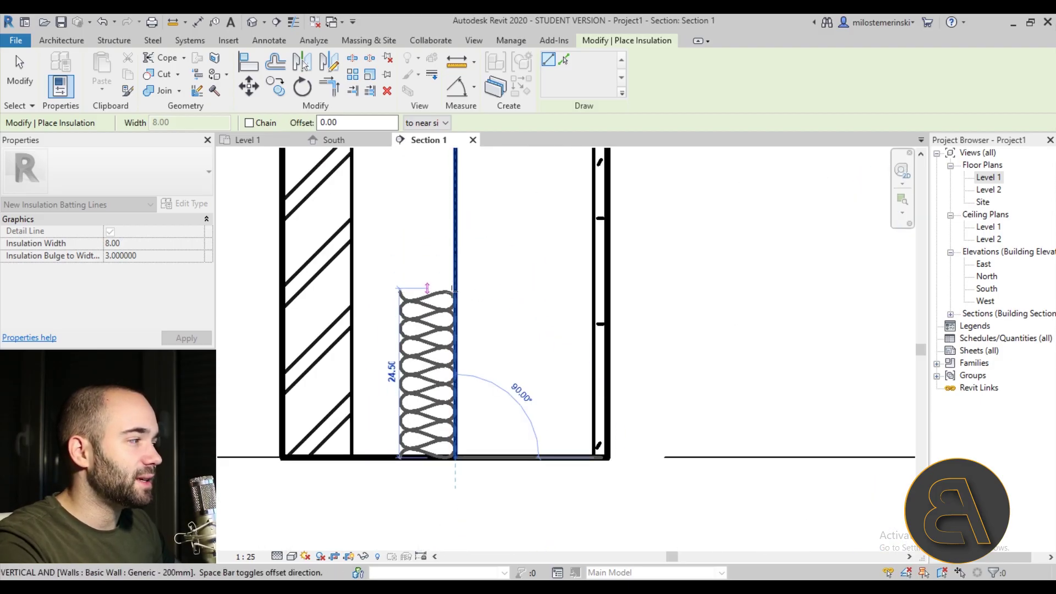
pyautogui.press('Escape')
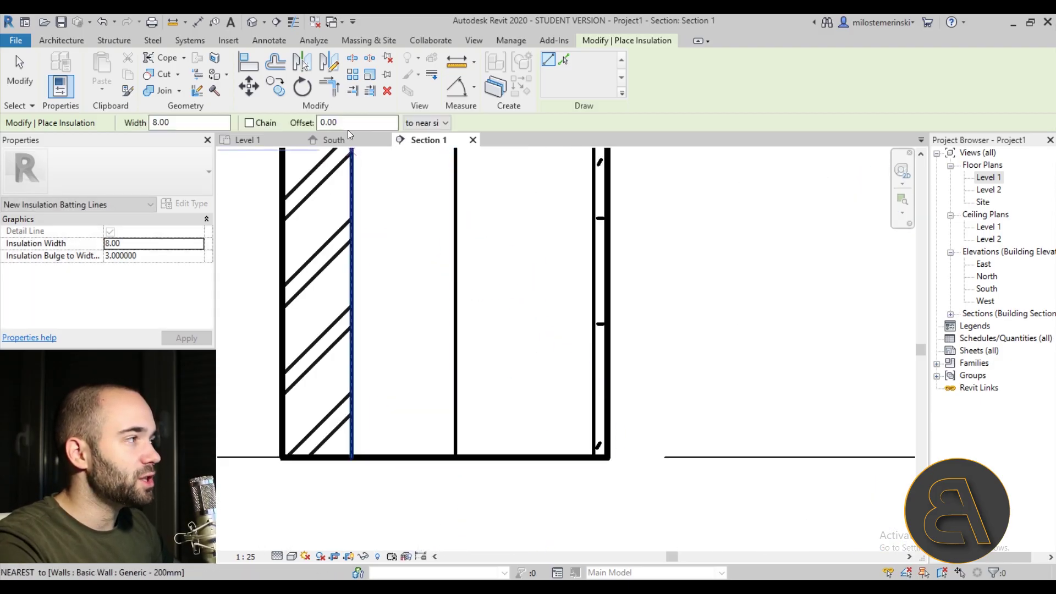
# - Draw a 15 cm wide insulation batting line along the insulation layer's inner face from the wall's base to its top at Level 2
pyautogui.click(348, 122)
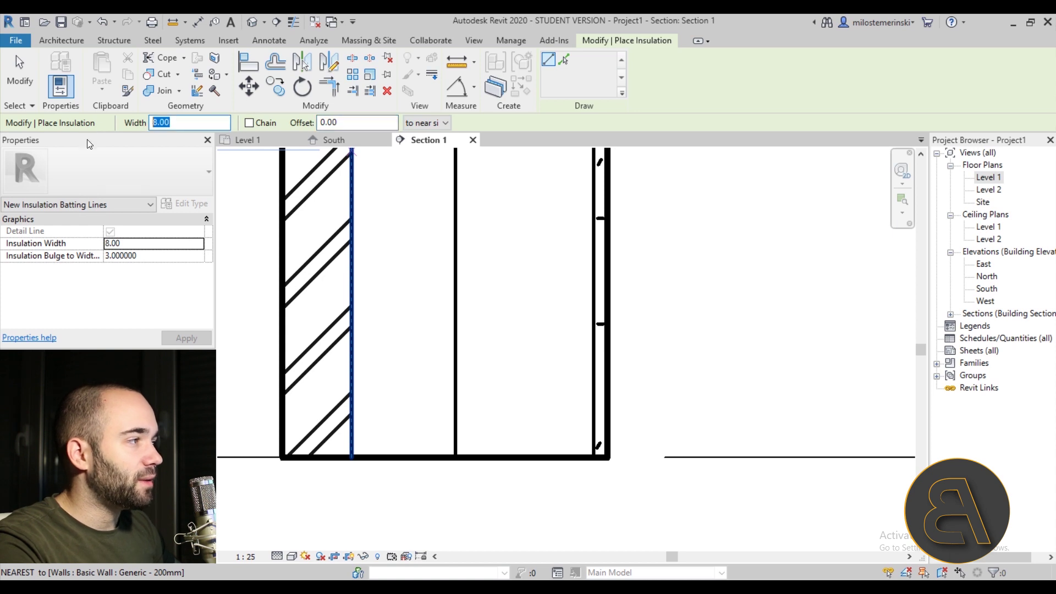
pyautogui.scroll(-1, 354, 471)
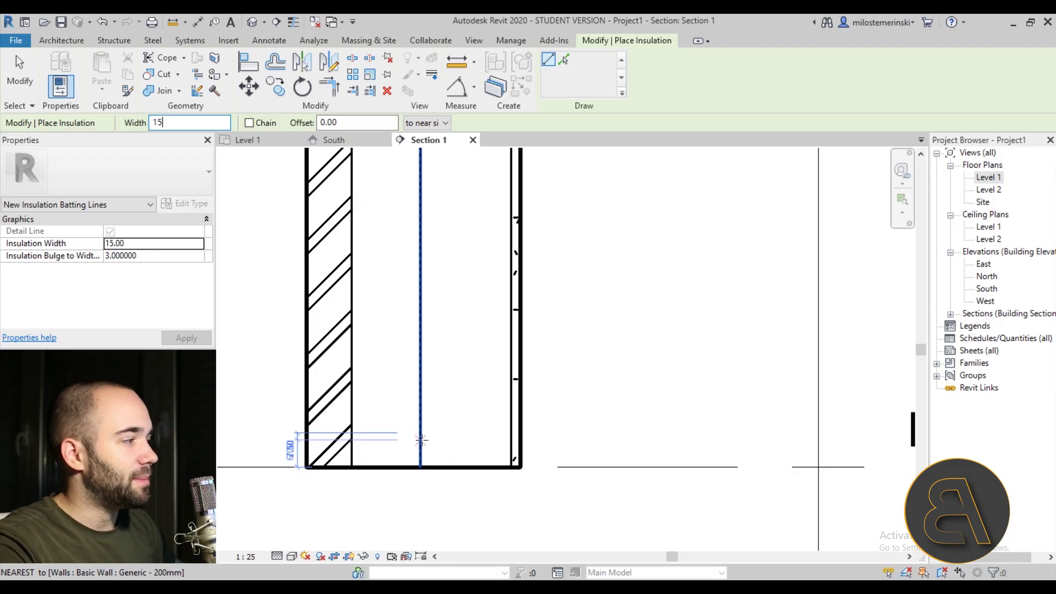
pyautogui.click(420, 467)
pyautogui.scroll(-2, 419, 297)
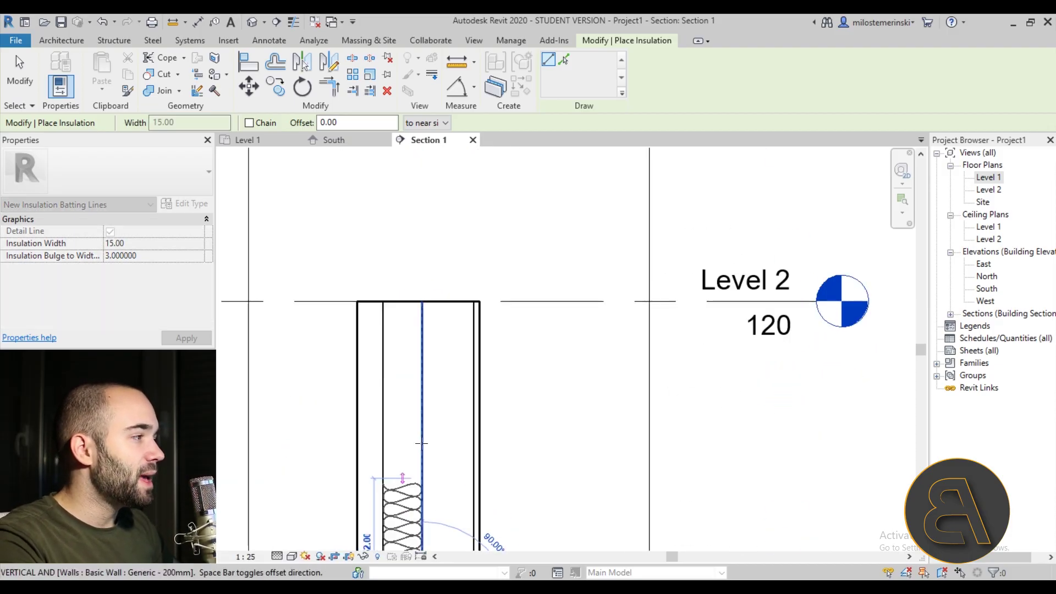
pyautogui.click(420, 302)
pyautogui.press('Escape')
pyautogui.press('Escape')
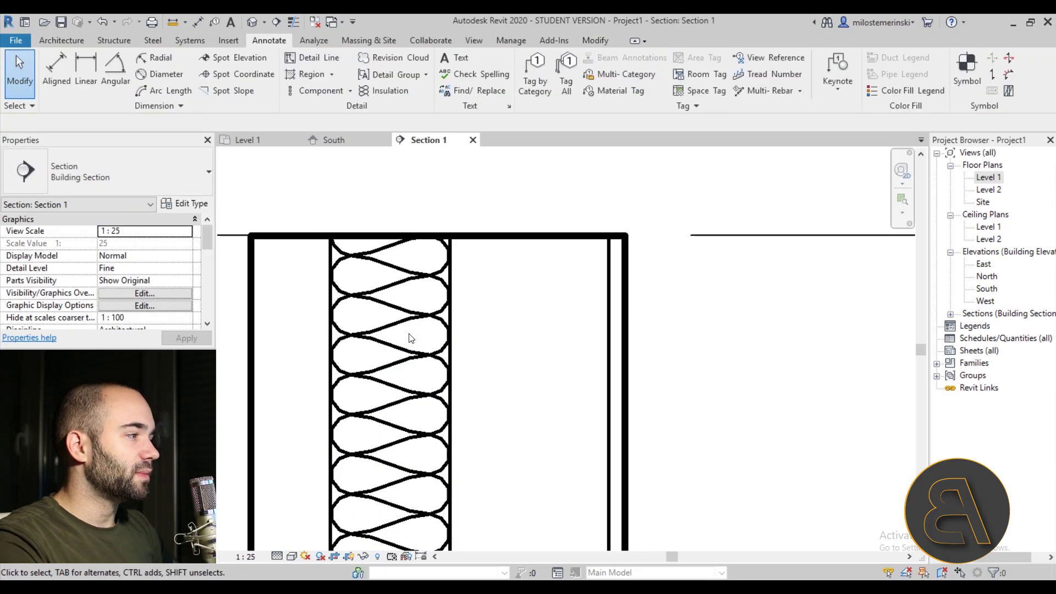
# - Set the placed insulation batting's width to 14 cm
pyautogui.scroll(5, 398, 314)
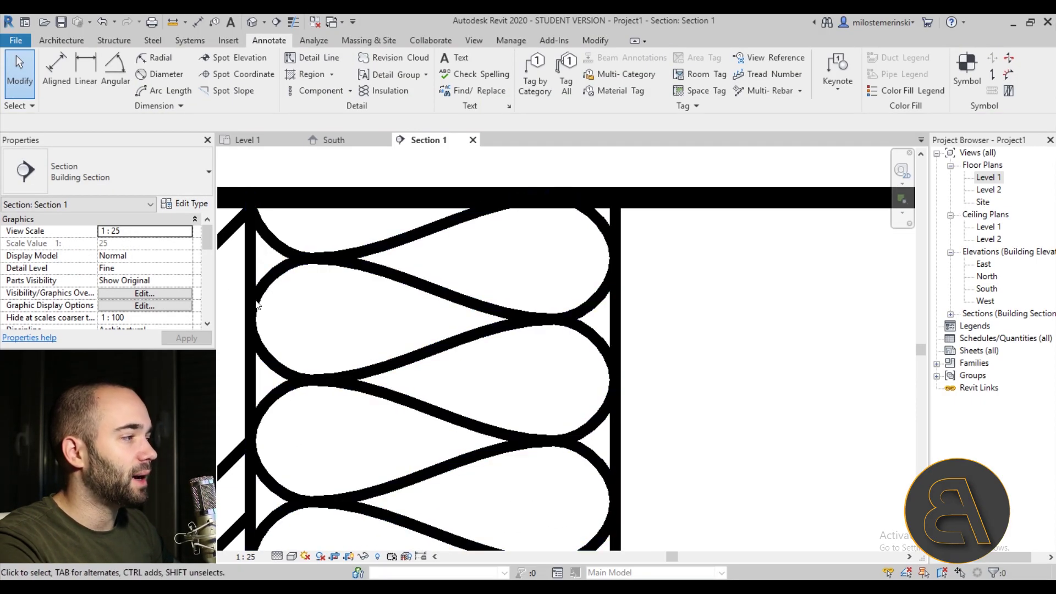
pyautogui.click(440, 352)
pyautogui.scroll(-4, 418, 341)
pyautogui.scroll(-4, 408, 347)
pyautogui.click(221, 123)
pyautogui.write('14')
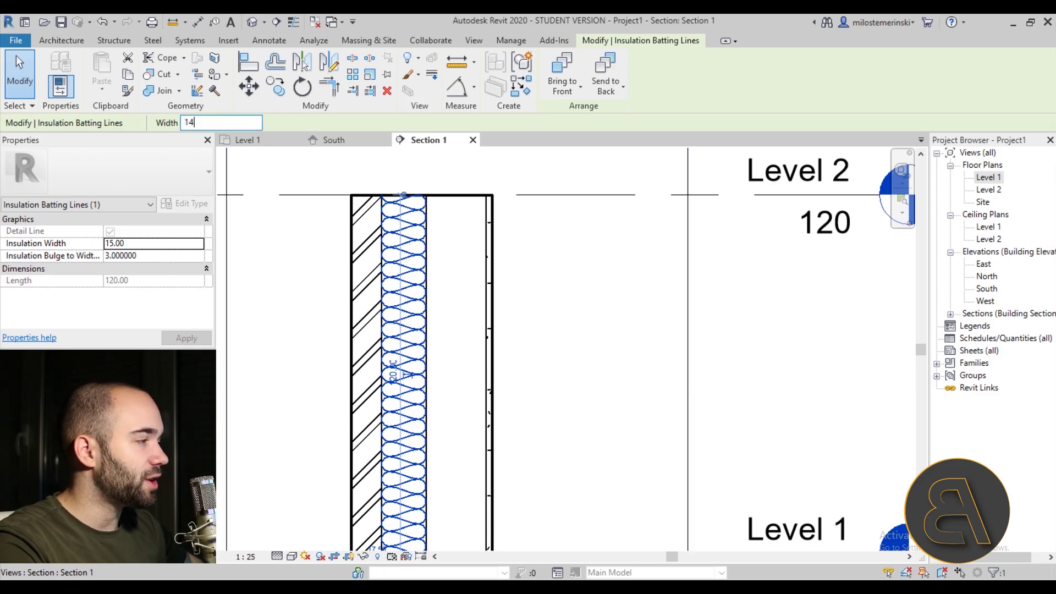
pyautogui.scroll(4, 569, 255)
pyautogui.click(569, 254)
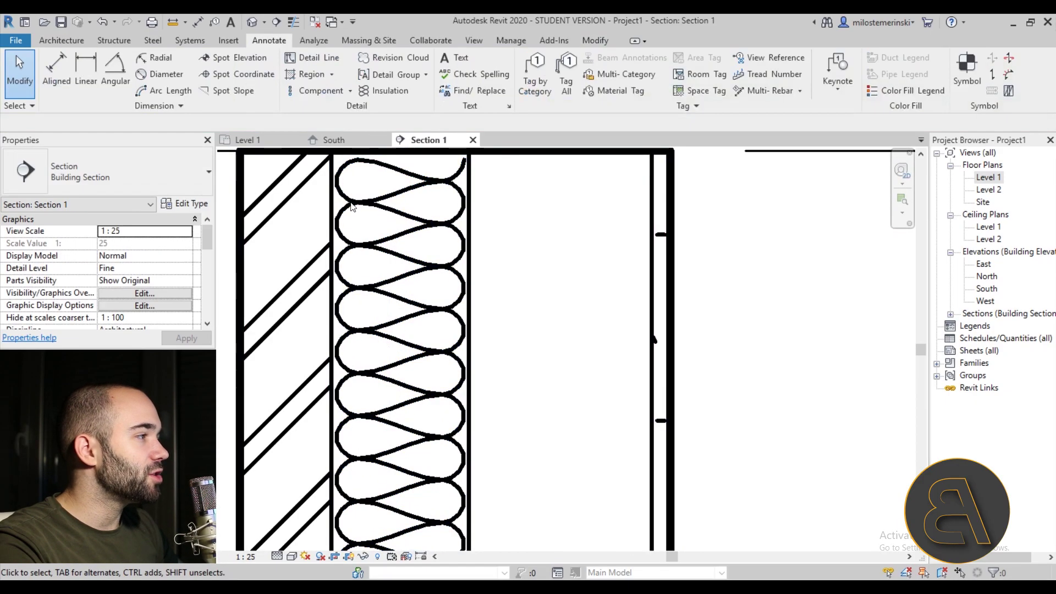
# - Inspect how the insulation batting sits between the wall layer lines, from the top down to the wall's base
pyautogui.scroll(4, 569, 255)
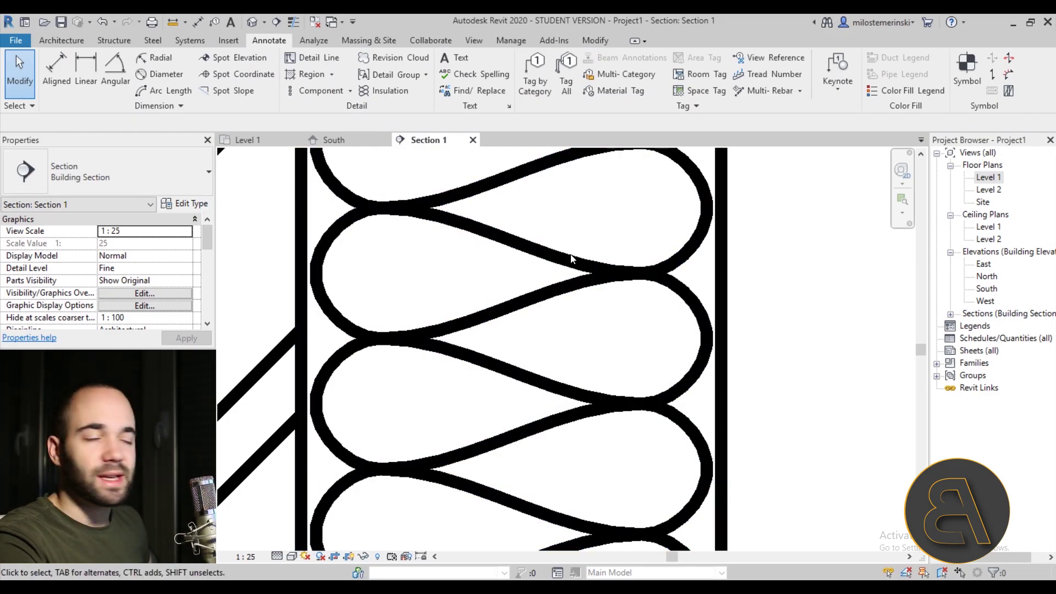
pyautogui.scroll(-5, 570, 255)
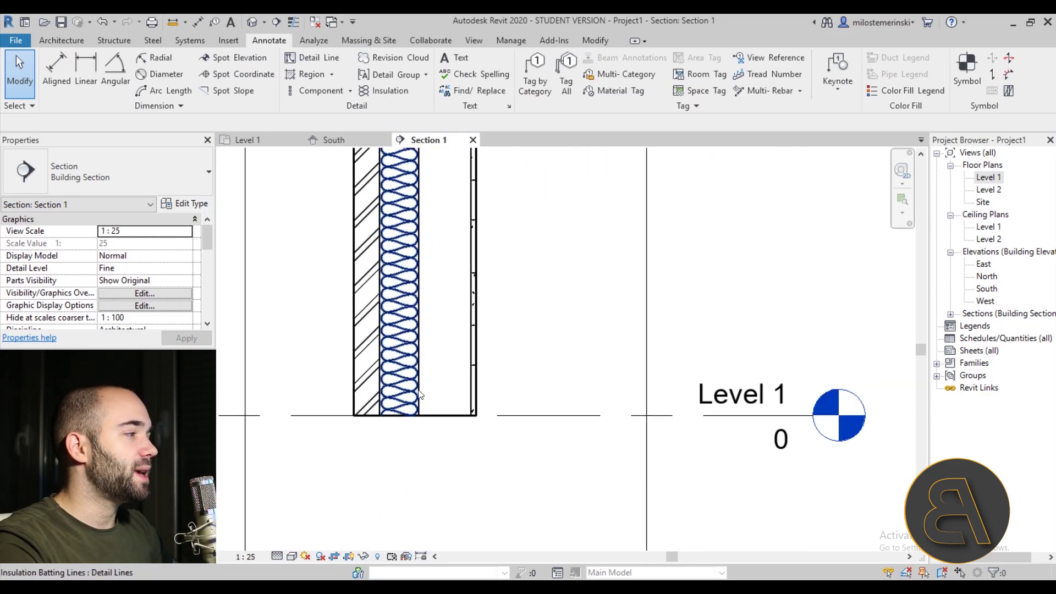
pyautogui.scroll(2, 444, 466)
pyautogui.scroll(1, 380, 471)
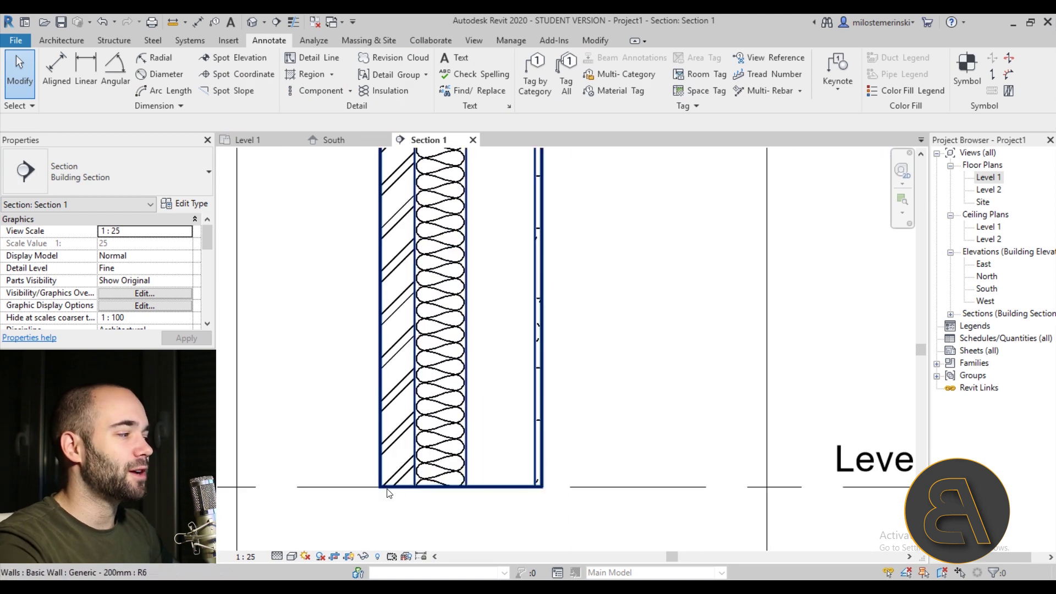
pyautogui.click(528, 490)
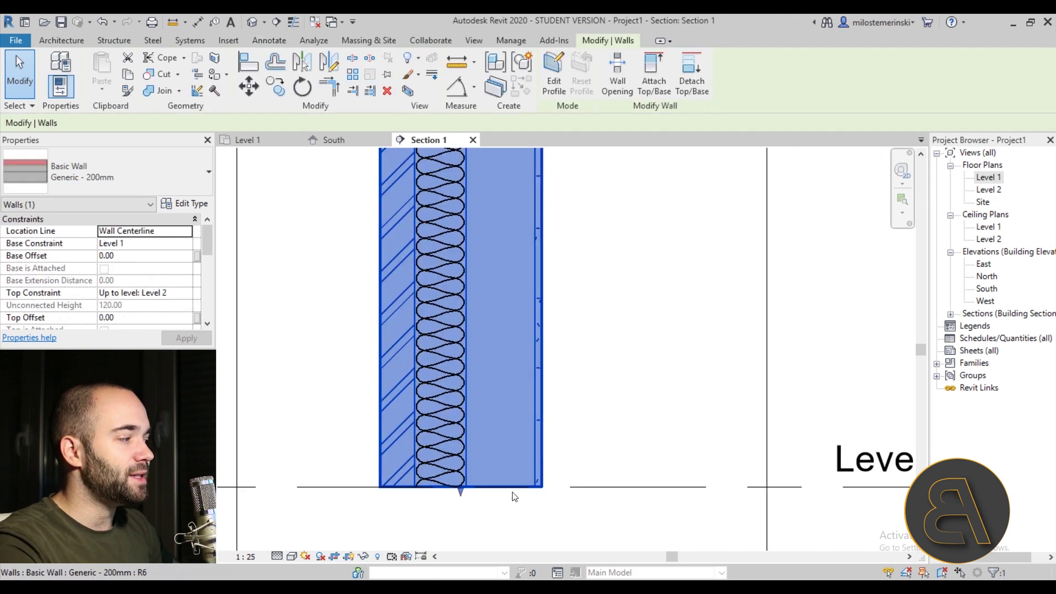
pyautogui.click(493, 507)
pyautogui.scroll(3, 401, 476)
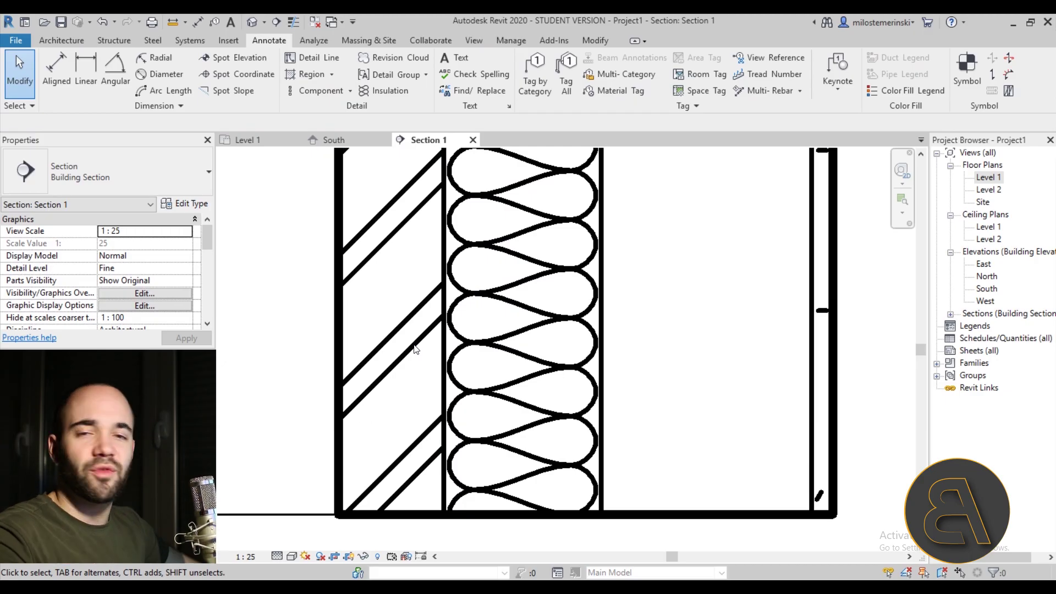
pyautogui.scroll(-3, 404, 388)
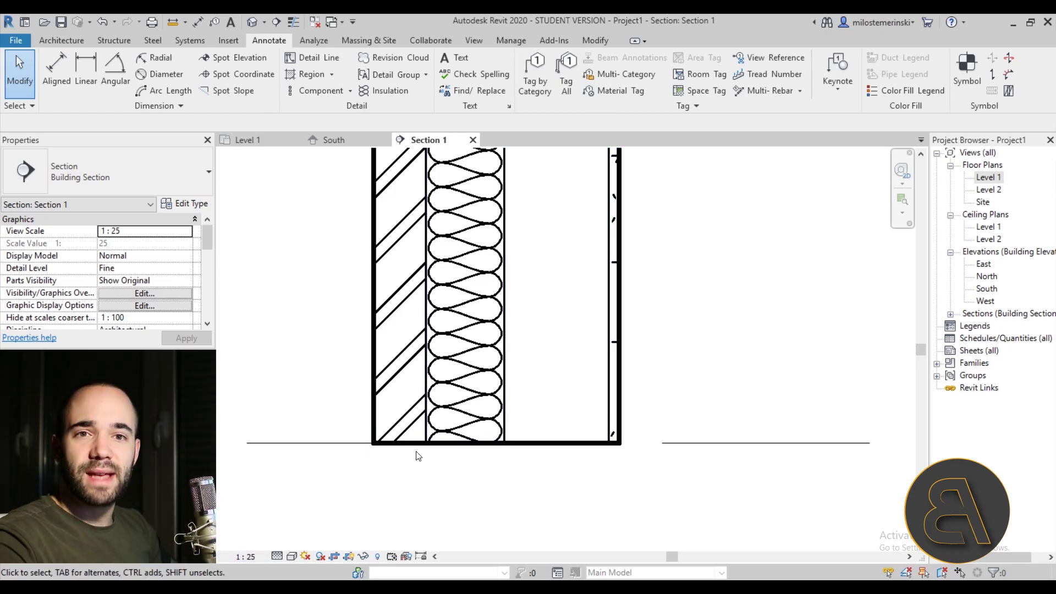
pyautogui.scroll(-3, 418, 455)
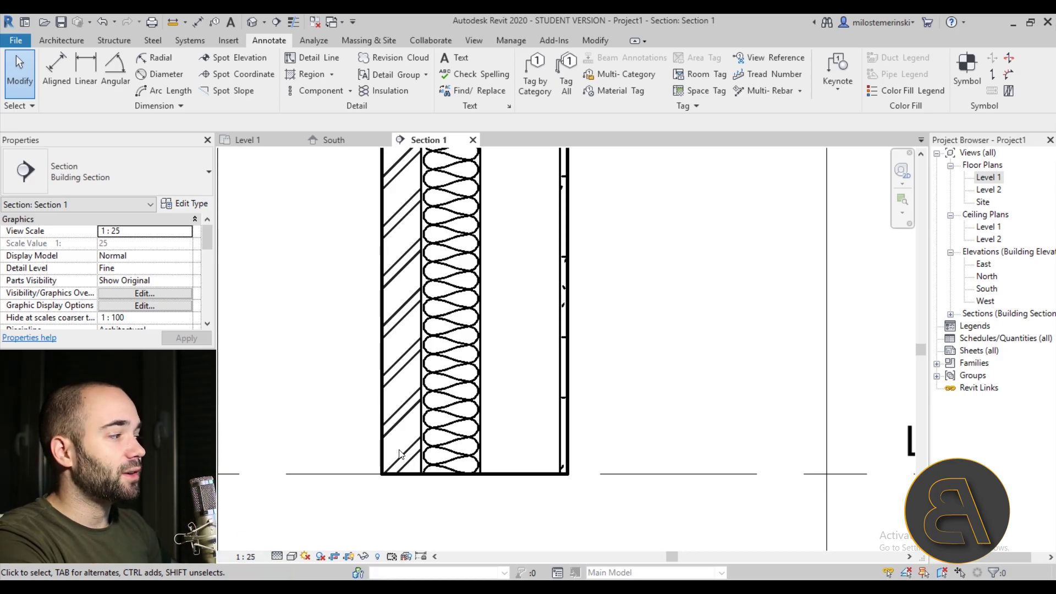
pyautogui.moveTo(277, 193); pyautogui.dragTo(282, 207, button='middle')
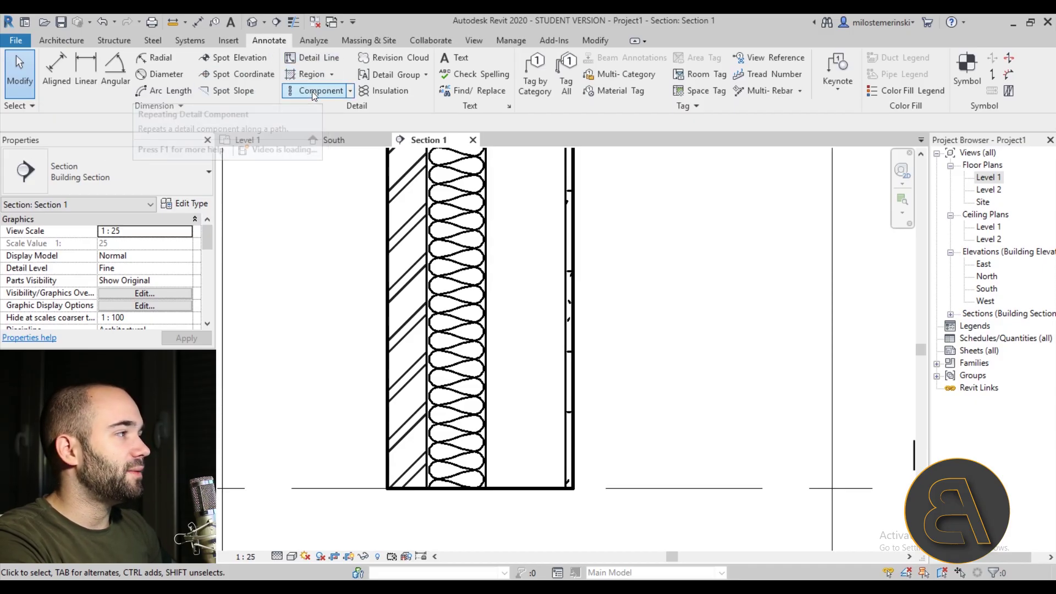
# - Try the Rowlock and Running Section types of the Brick - UK Standard detail component against the wall's brick layer
pyautogui.click(350, 90)
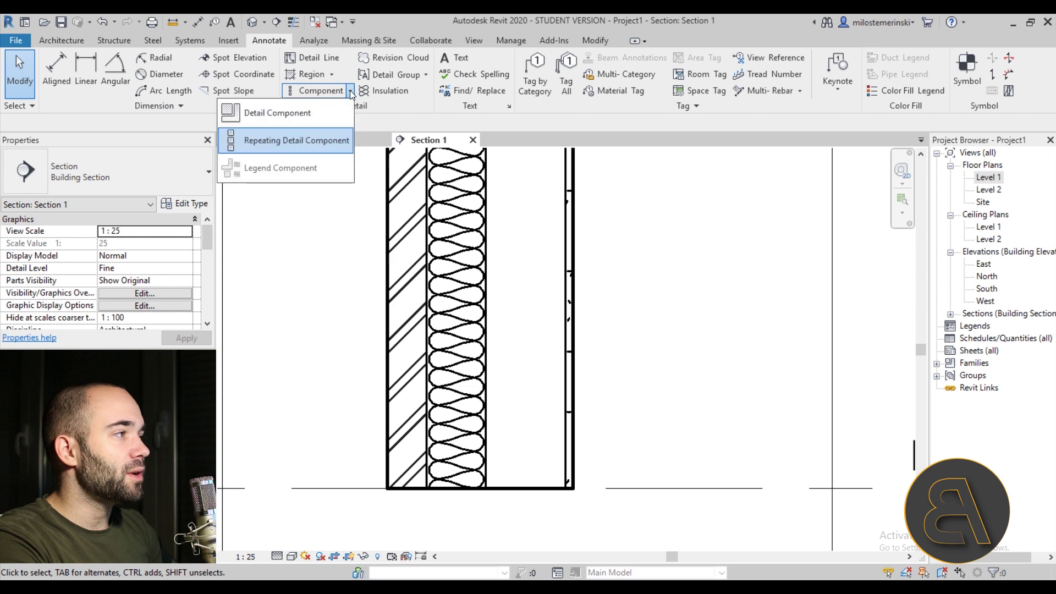
pyautogui.click(275, 113)
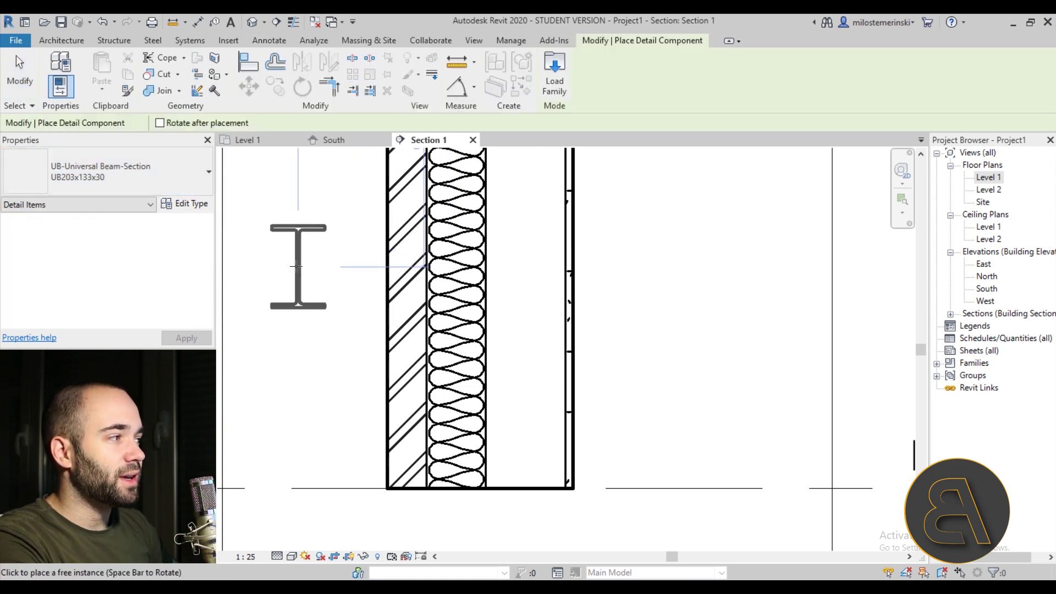
pyautogui.click(163, 187)
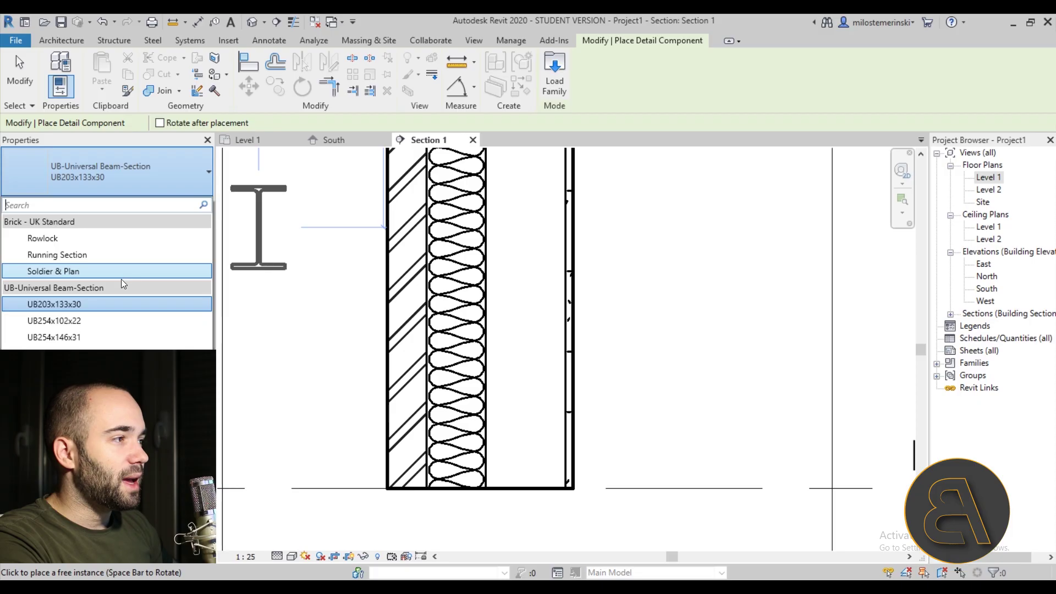
pyautogui.click(67, 243)
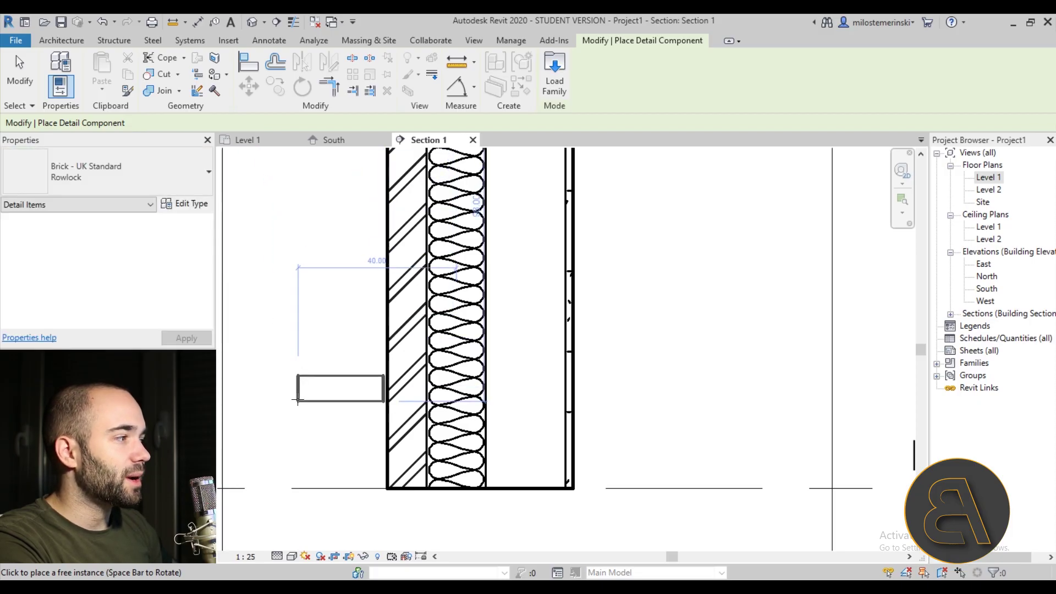
pyautogui.click(137, 195)
pyautogui.click(58, 255)
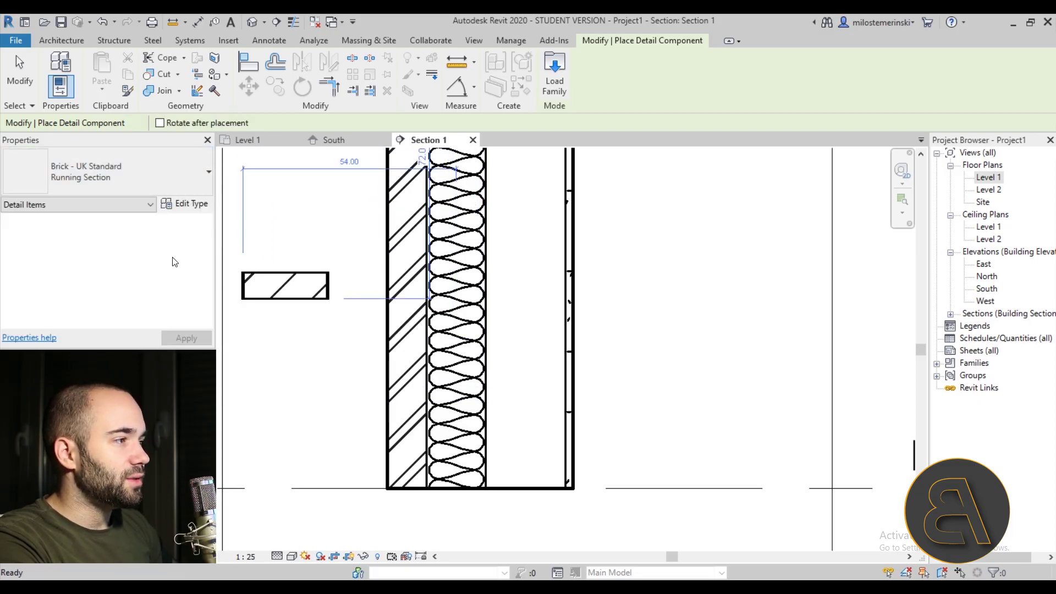
pyautogui.scroll(3, 385, 472)
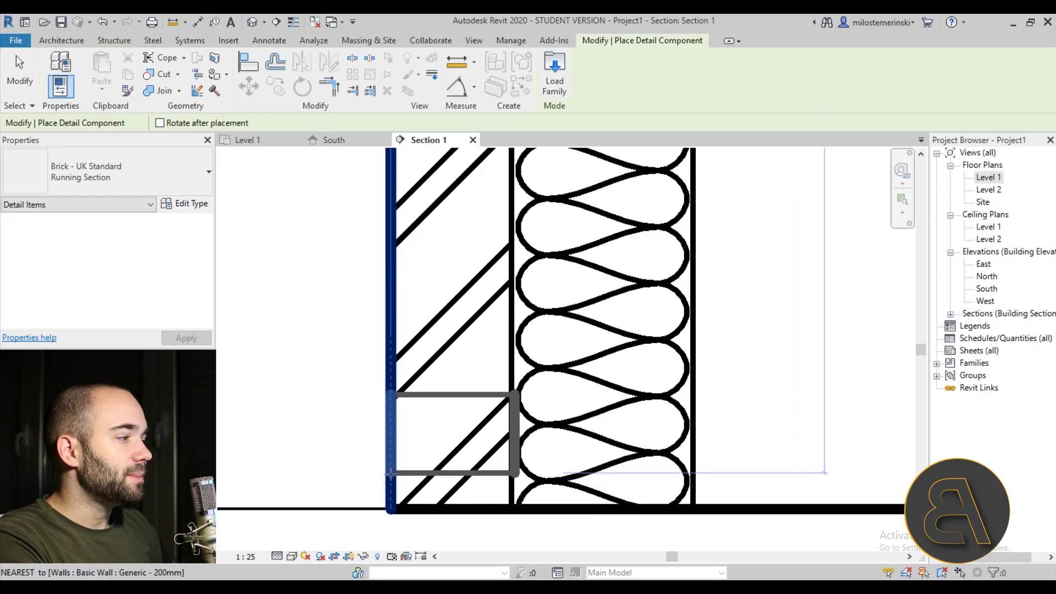
# - Place a vertical Brick repeating detail about 74 cm long beside the wall's brick face, starting at Level 1
pyautogui.click(278, 43)
pyautogui.click(350, 92)
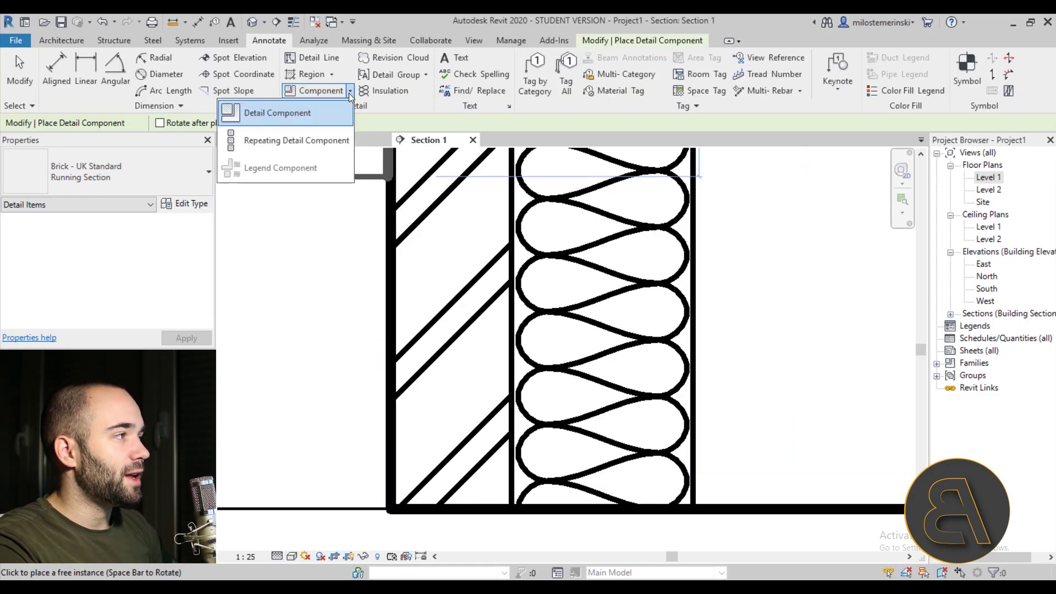
pyautogui.click(252, 140)
pyautogui.scroll(-3, 459, 270)
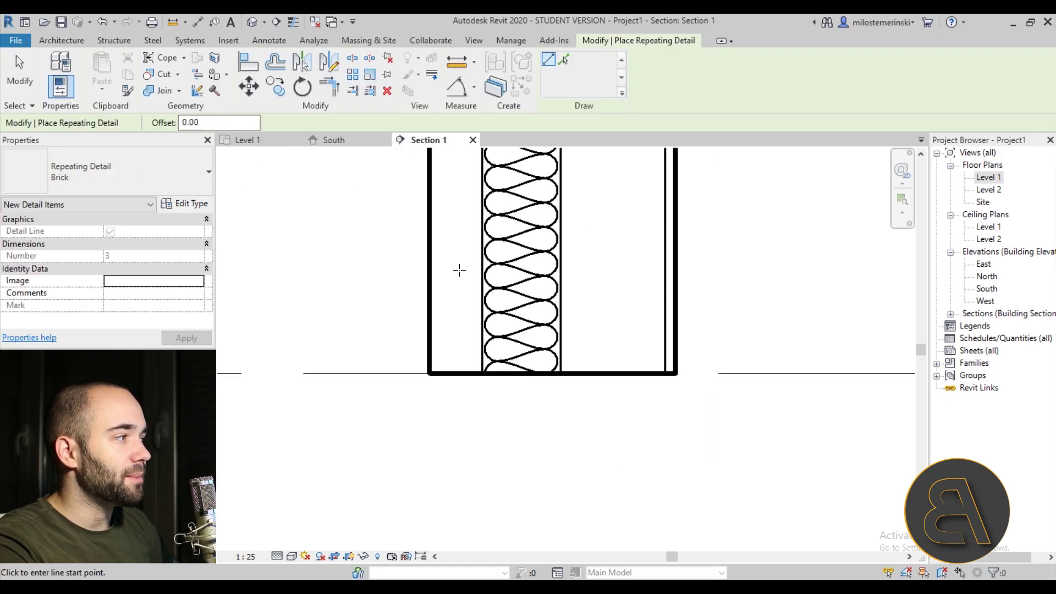
pyautogui.scroll(-1, 459, 269)
pyautogui.click(405, 348)
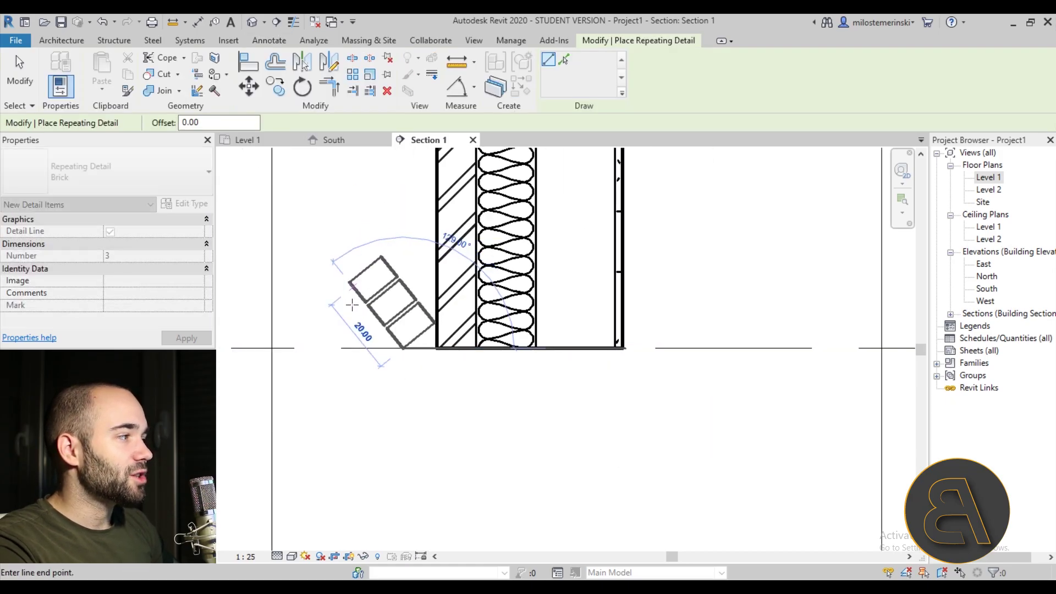
pyautogui.scroll(-3, 403, 219)
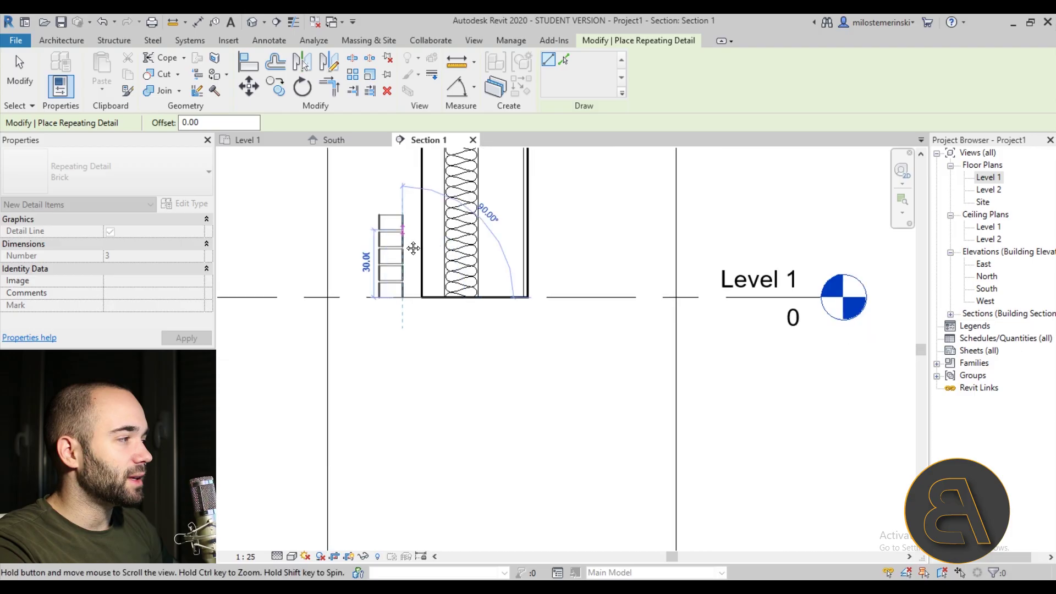
pyautogui.click(405, 228)
pyautogui.press('Escape')
pyautogui.press('Escape')
# - Examine the brick repeating detail and its type properties, including the available detail components, and close them without changes
pyautogui.scroll(4, 391, 406)
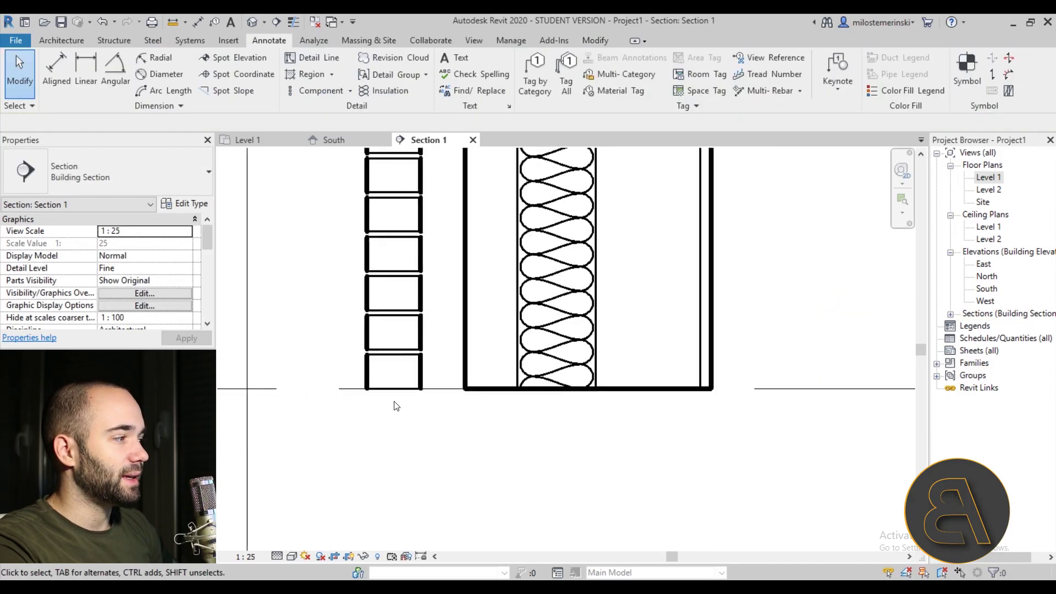
pyautogui.moveTo(414, 384)
pyautogui.mouseDown(button='middle')
pyautogui.moveTo(437, 374)
pyautogui.moveTo(416, 398)
pyautogui.mouseUp(button='middle')
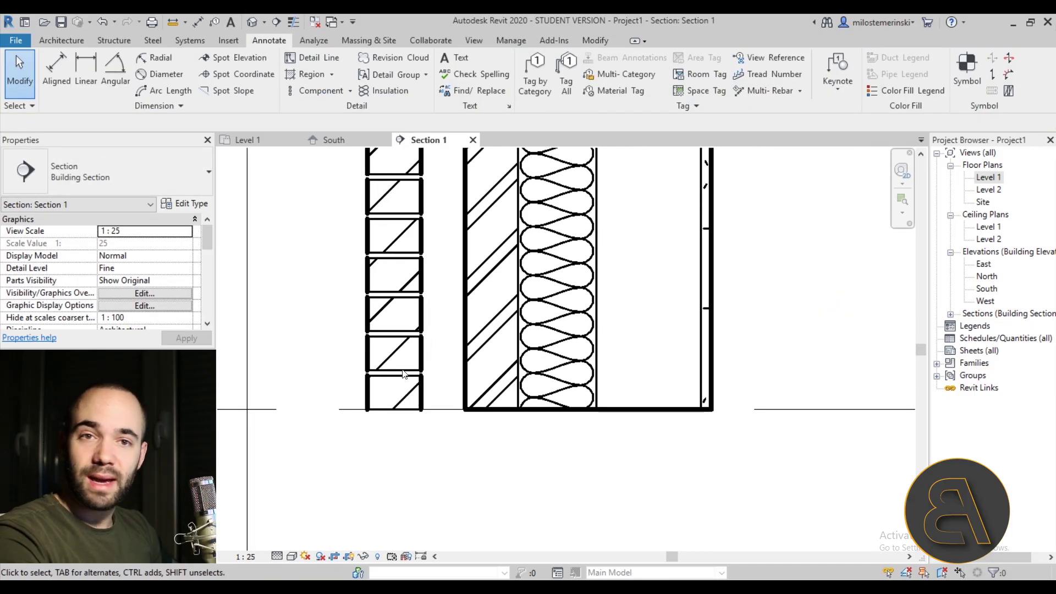
pyautogui.moveTo(372, 346); pyautogui.dragTo(365, 360, button='middle')
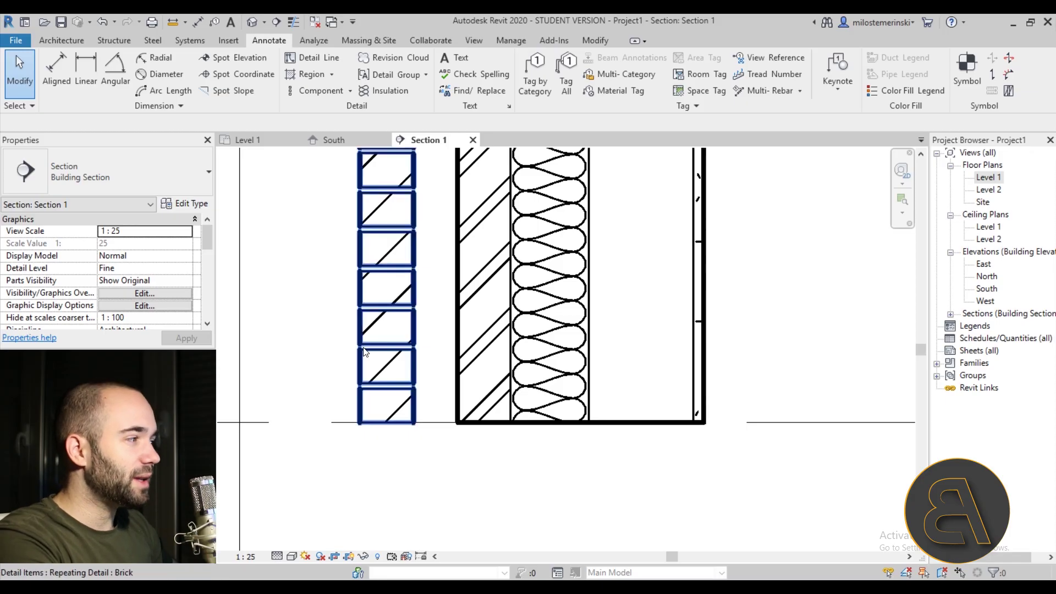
pyautogui.click(364, 352)
pyautogui.scroll(3, 391, 385)
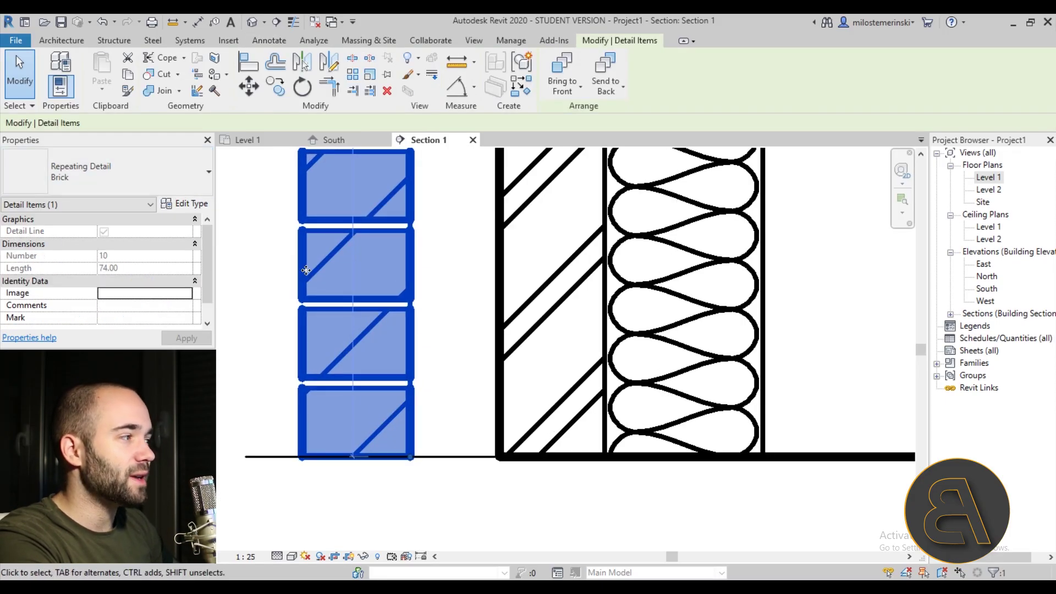
pyautogui.scroll(-3, 407, 330)
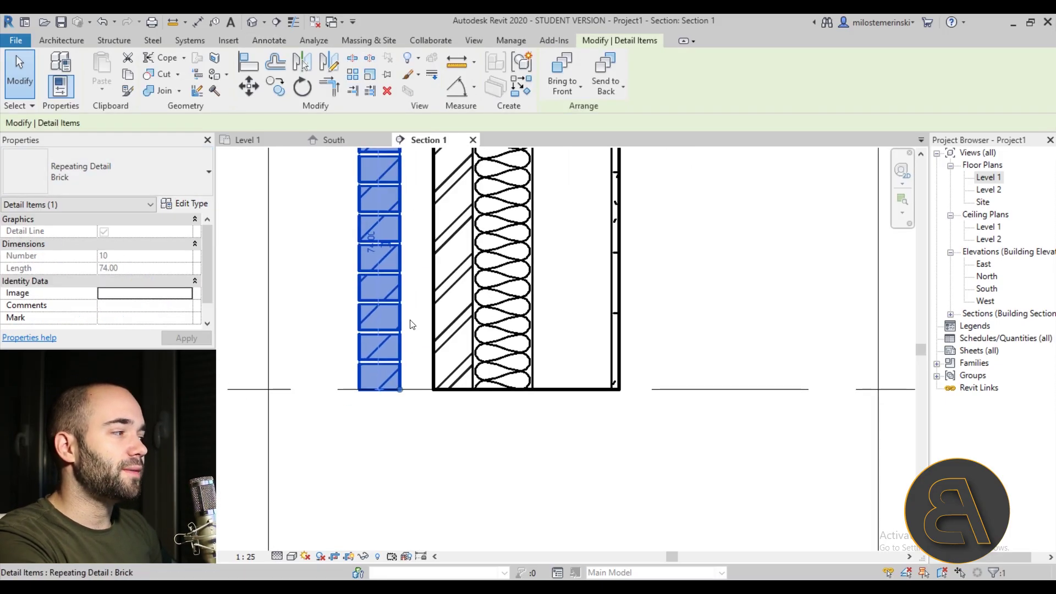
pyautogui.click(199, 206)
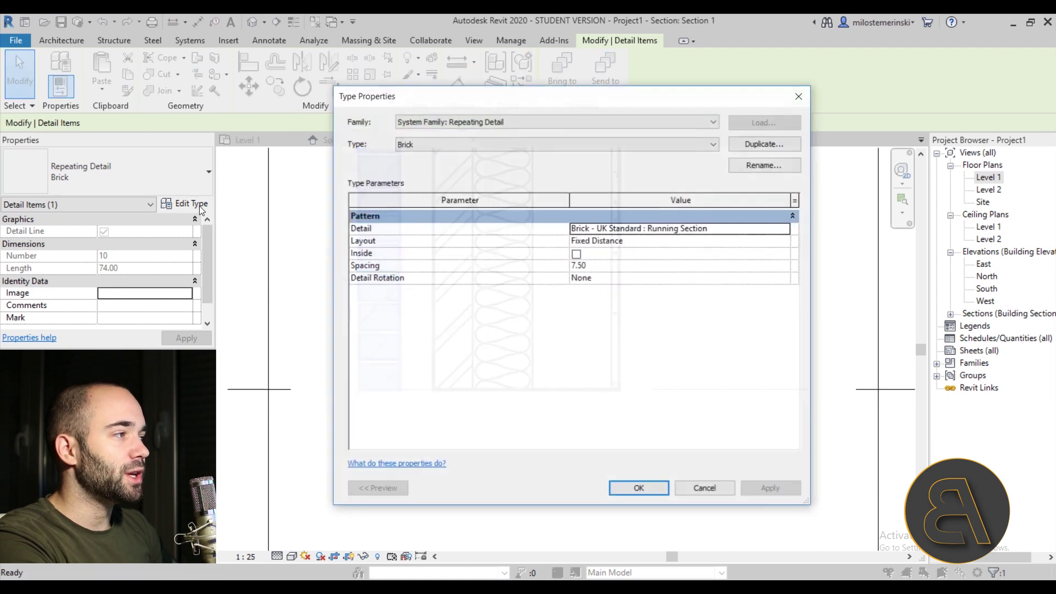
pyautogui.click(785, 231)
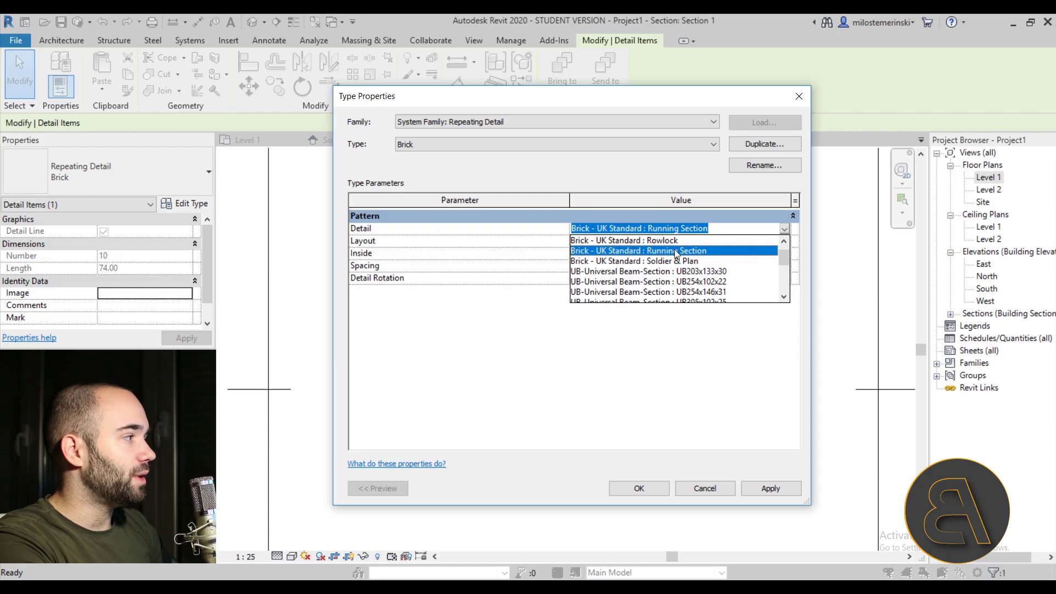
pyautogui.scroll(1, 605, 256)
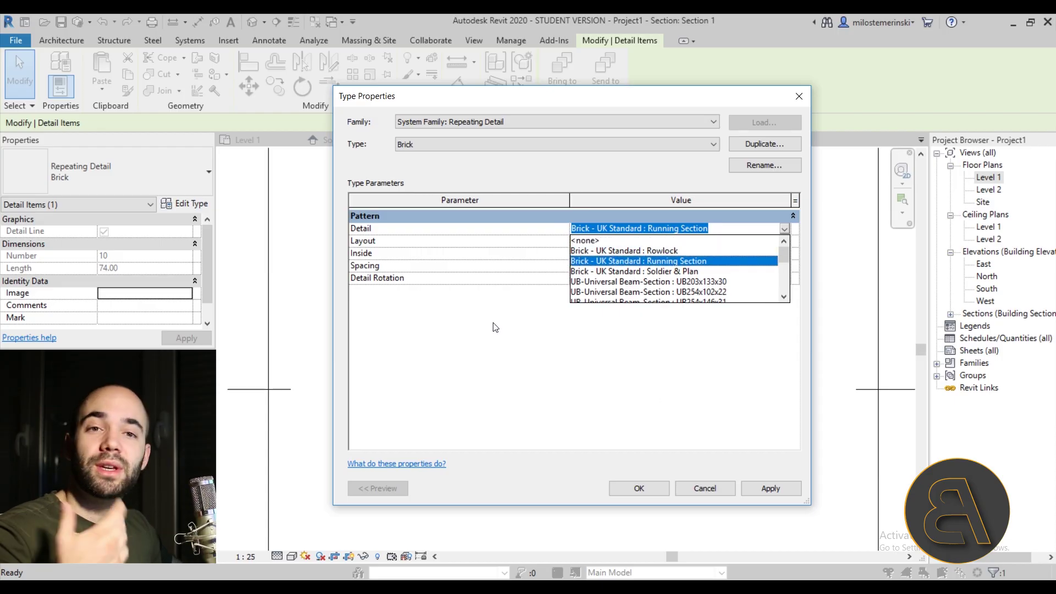
pyautogui.click(707, 494)
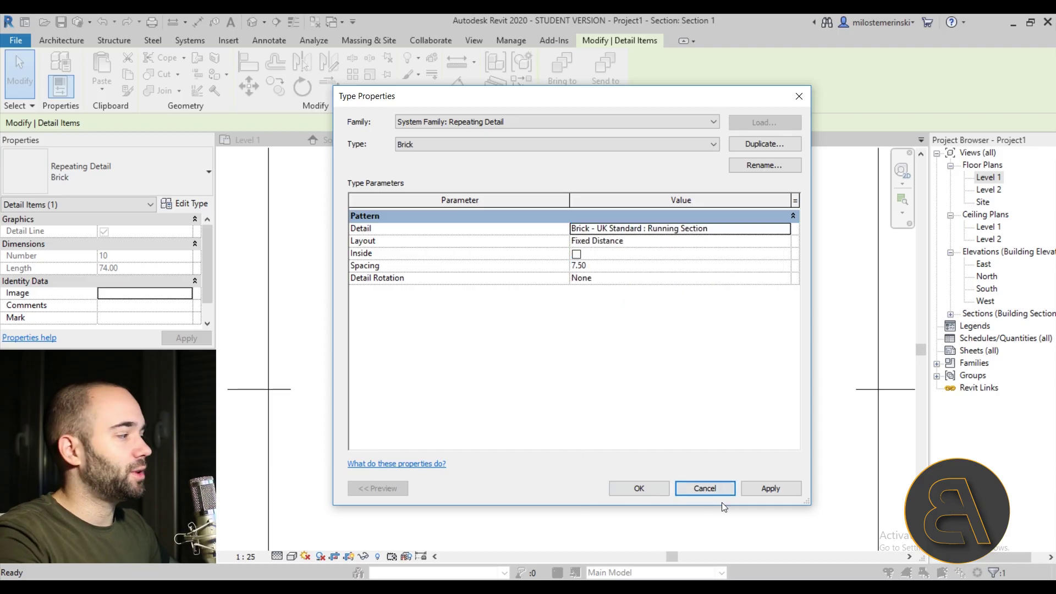
pyautogui.click(705, 488)
pyautogui.press('Escape')
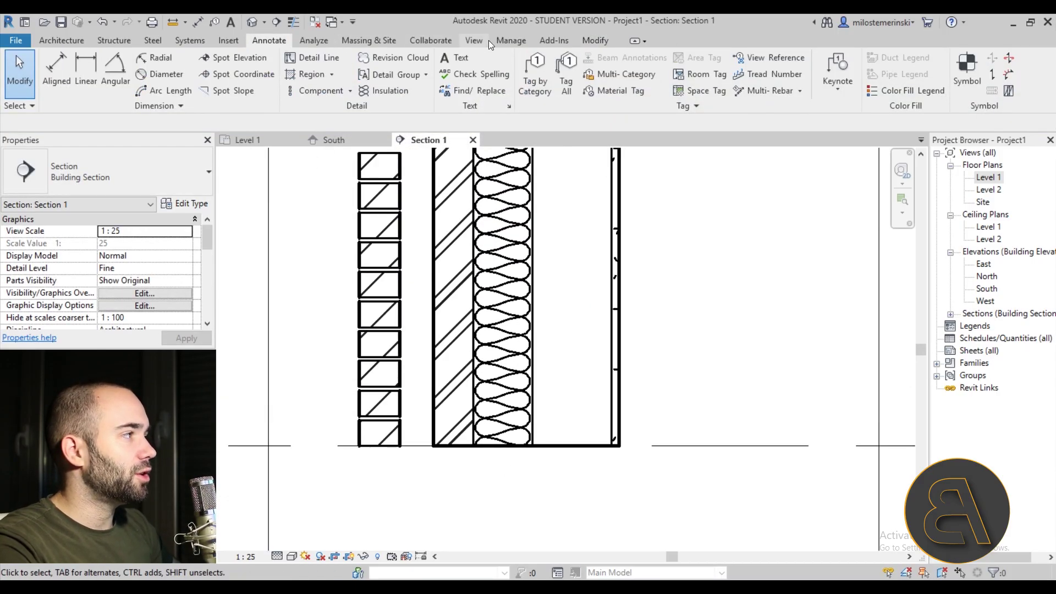
# - Load the M_Bricks-Section family from US Metric, Detail Items, Div 04-Masonry, 04200-Clay Masonry Units
pyautogui.click(226, 40)
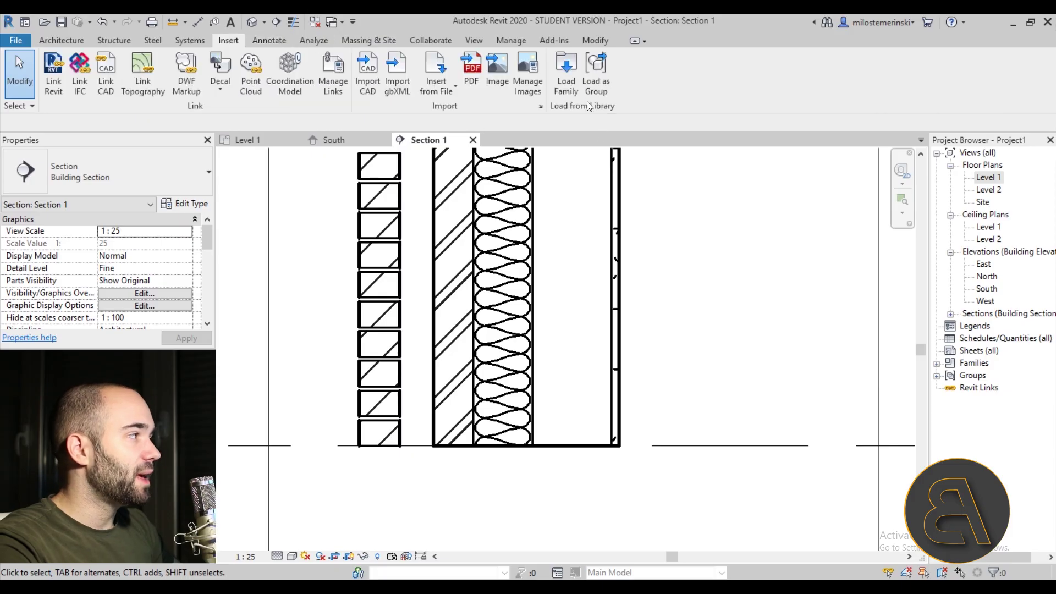
pyautogui.click(556, 93)
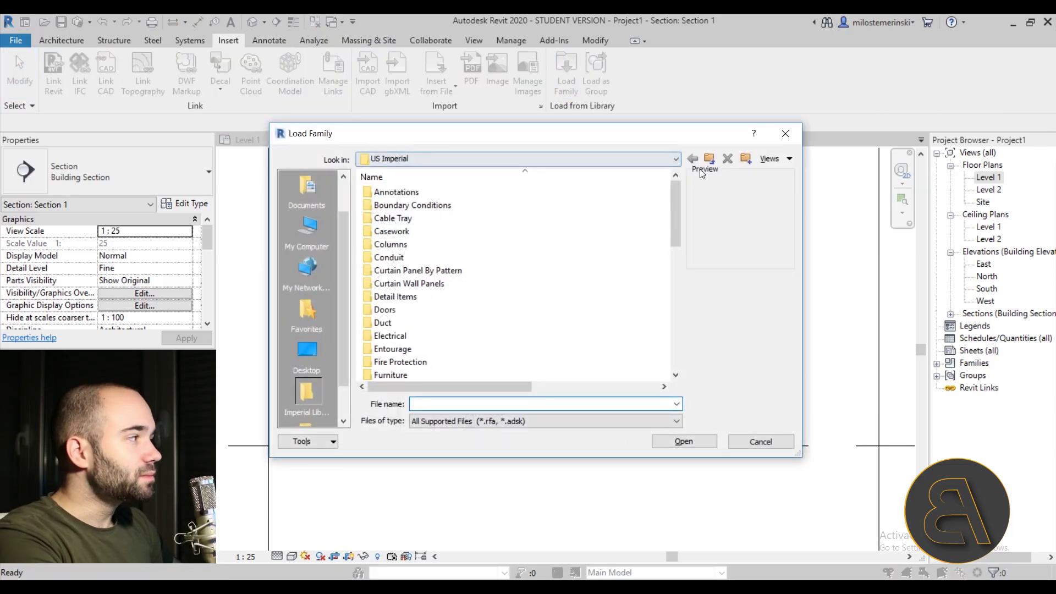
pyautogui.click(710, 159)
pyautogui.click(710, 159)
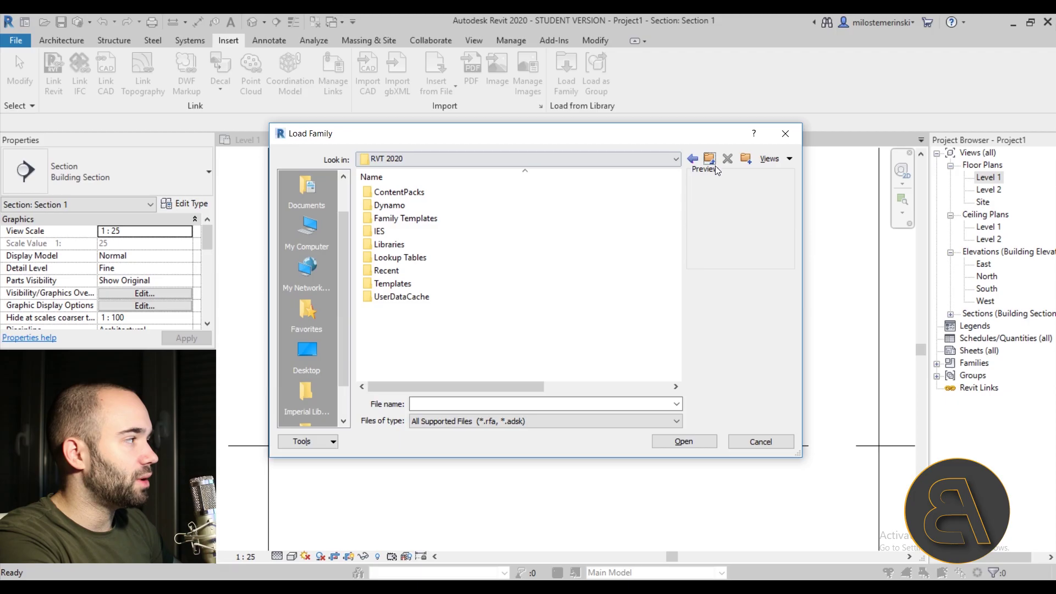
pyautogui.click(693, 160)
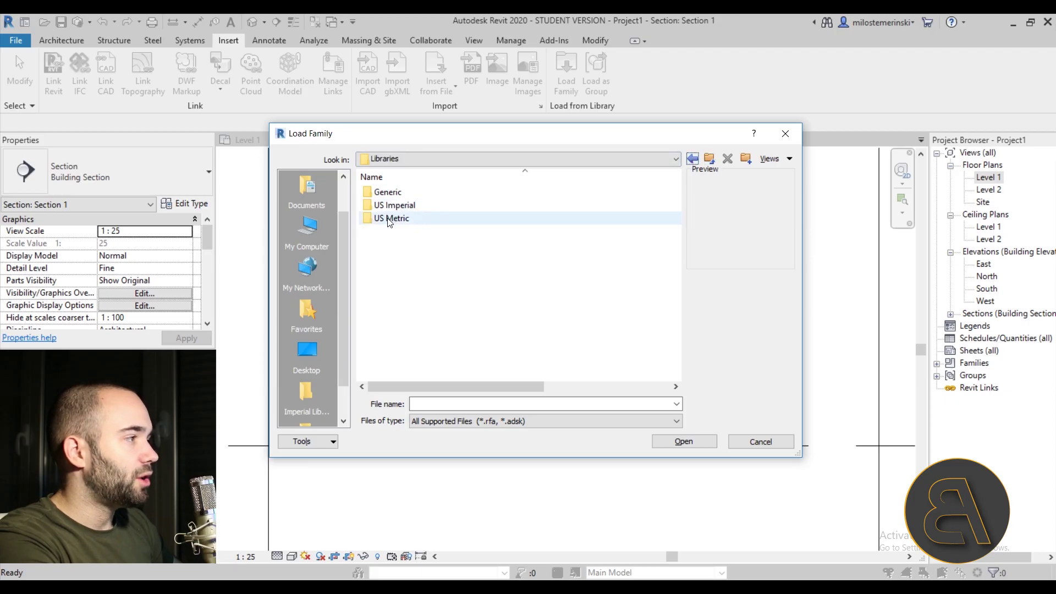
pyautogui.doubleClick(388, 219)
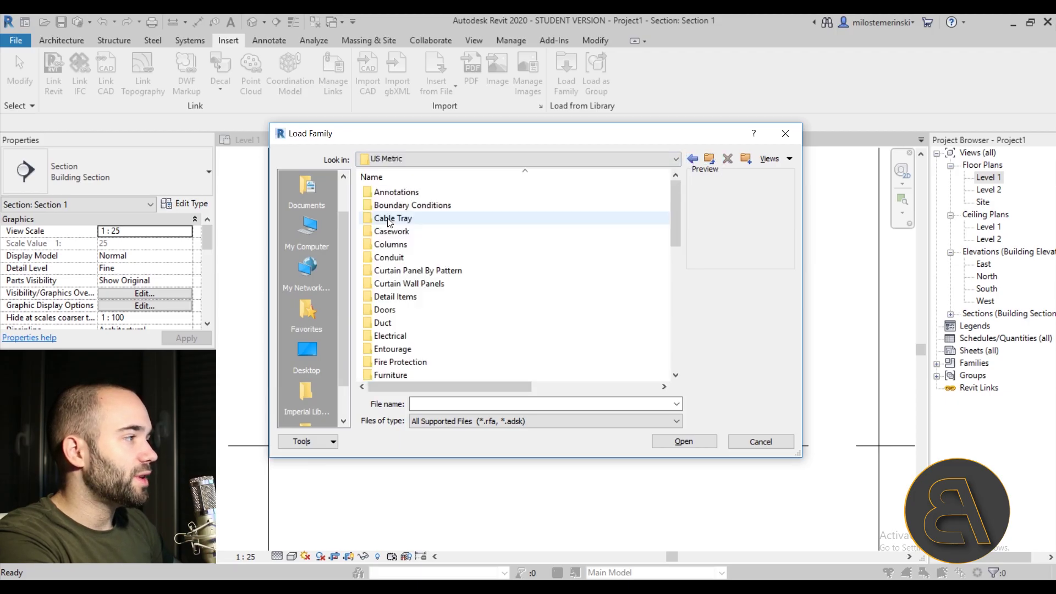
pyautogui.doubleClick(404, 297)
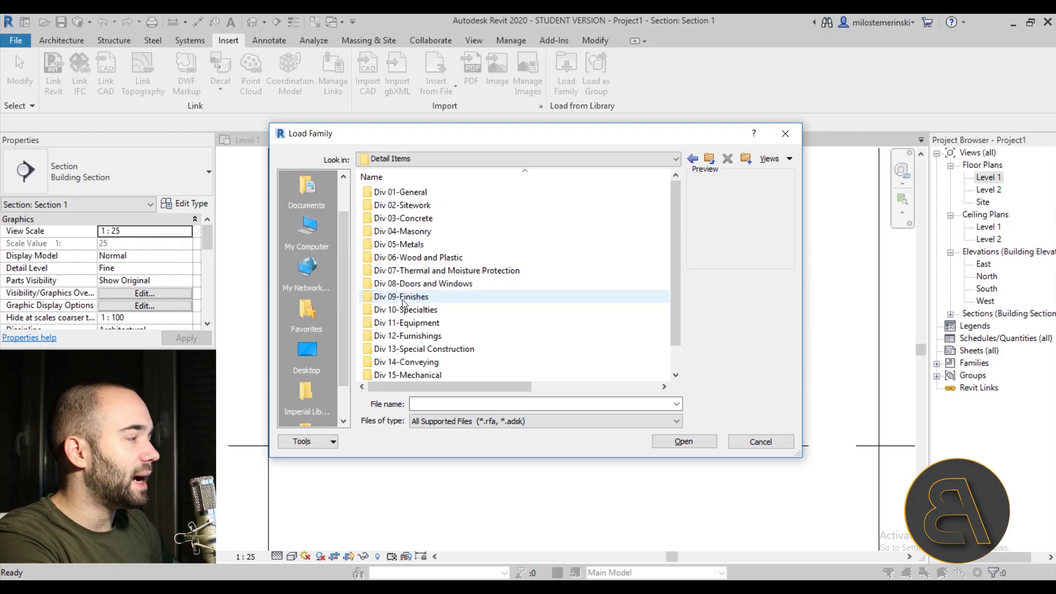
pyautogui.doubleClick(424, 230)
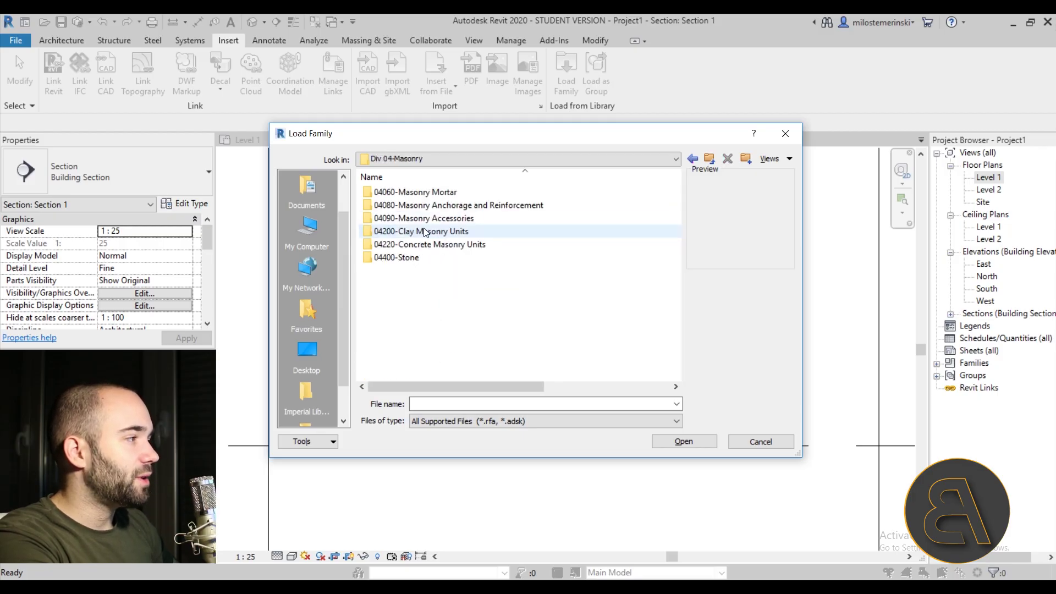
pyautogui.doubleClick(420, 232)
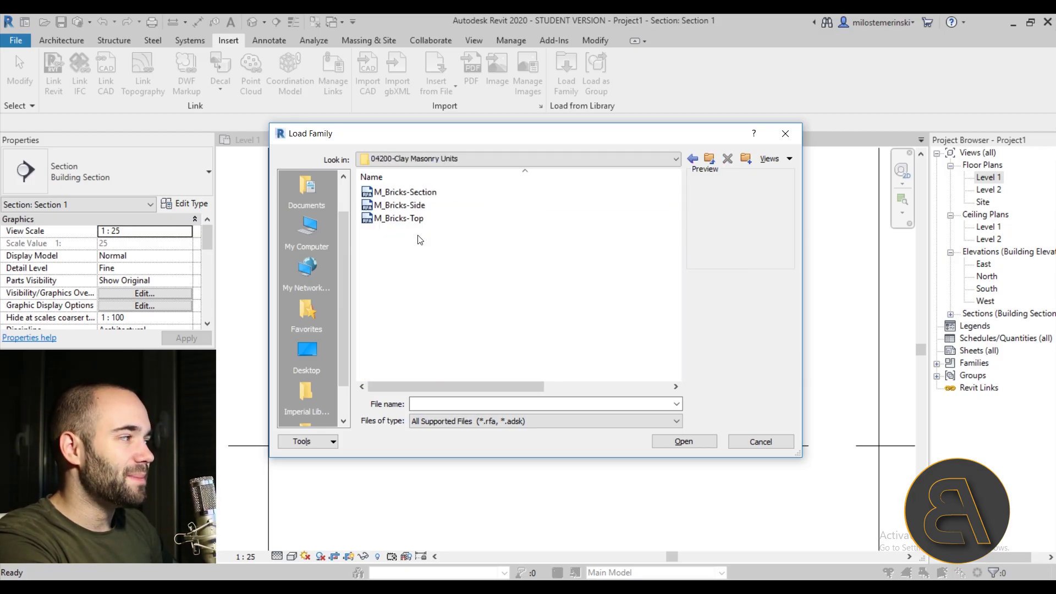
pyautogui.click(413, 196)
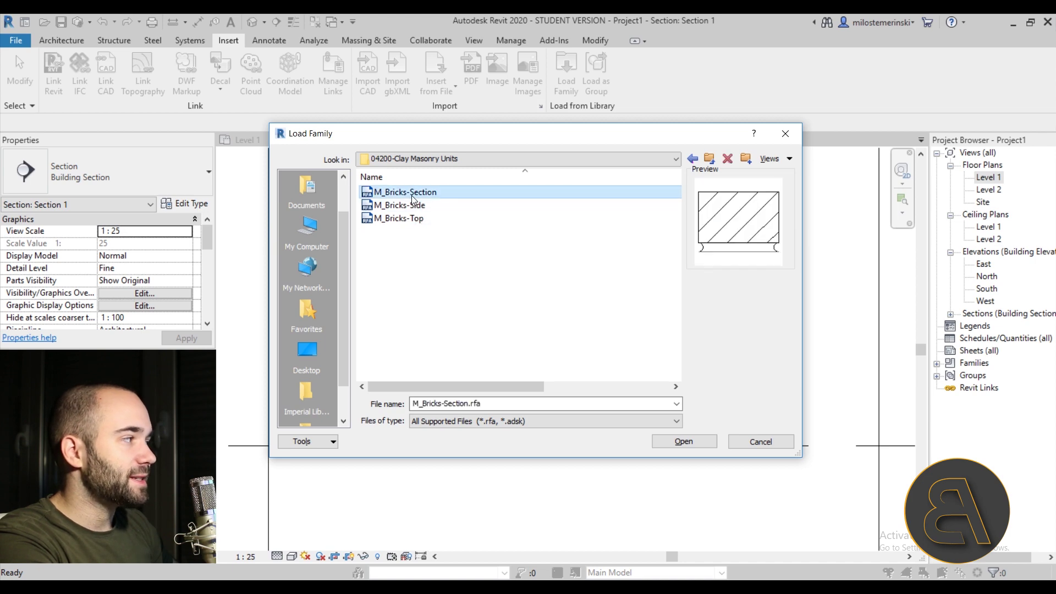
pyautogui.click(684, 441)
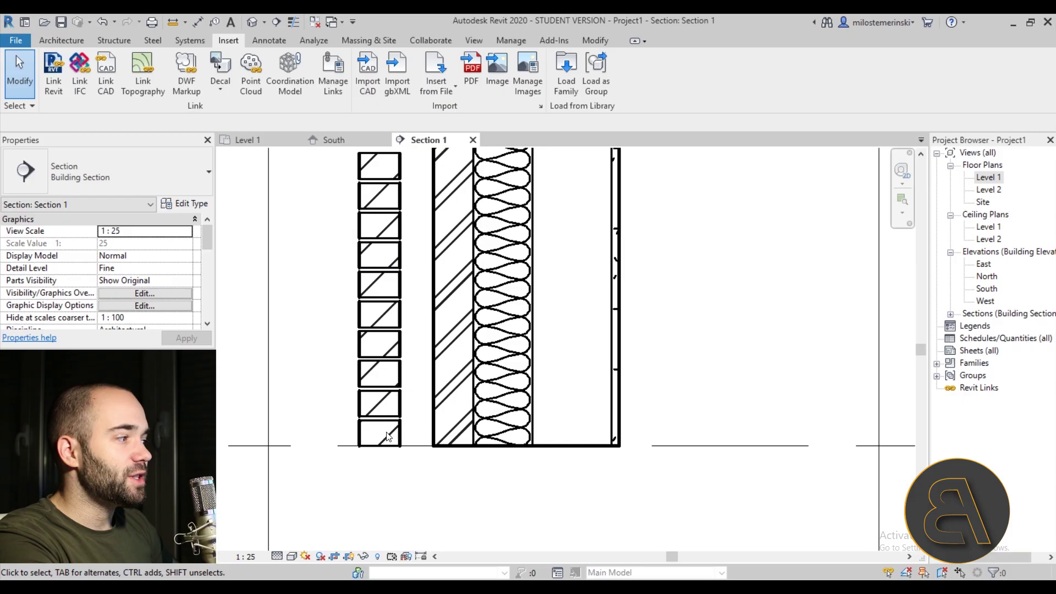
# - Set the detail of the Brick repeating detail type to M_Bricks-Section : Ontario - 10mm Joint
pyautogui.click(400, 406)
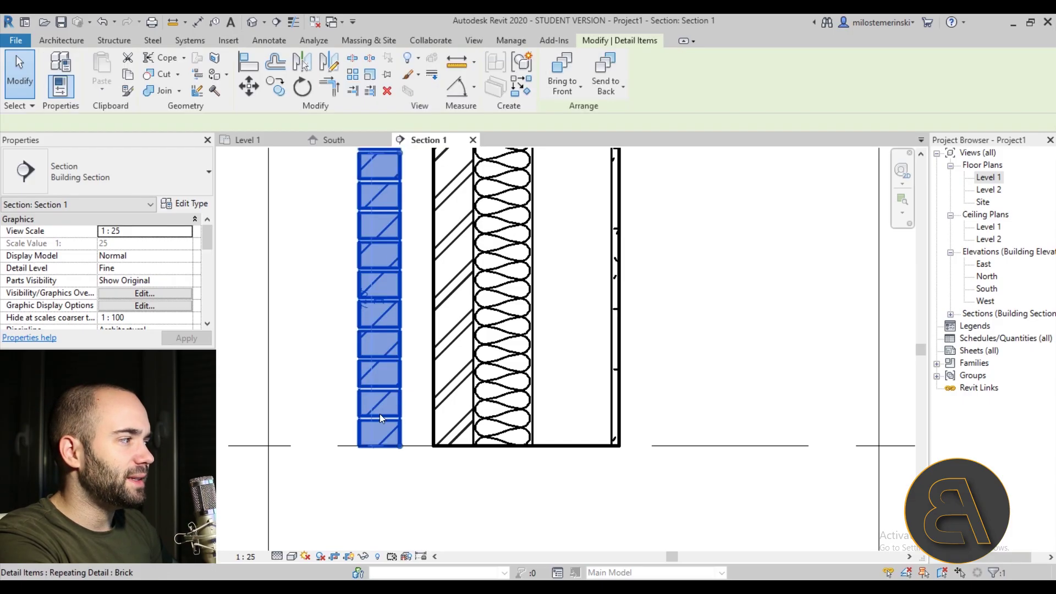
pyautogui.click(187, 204)
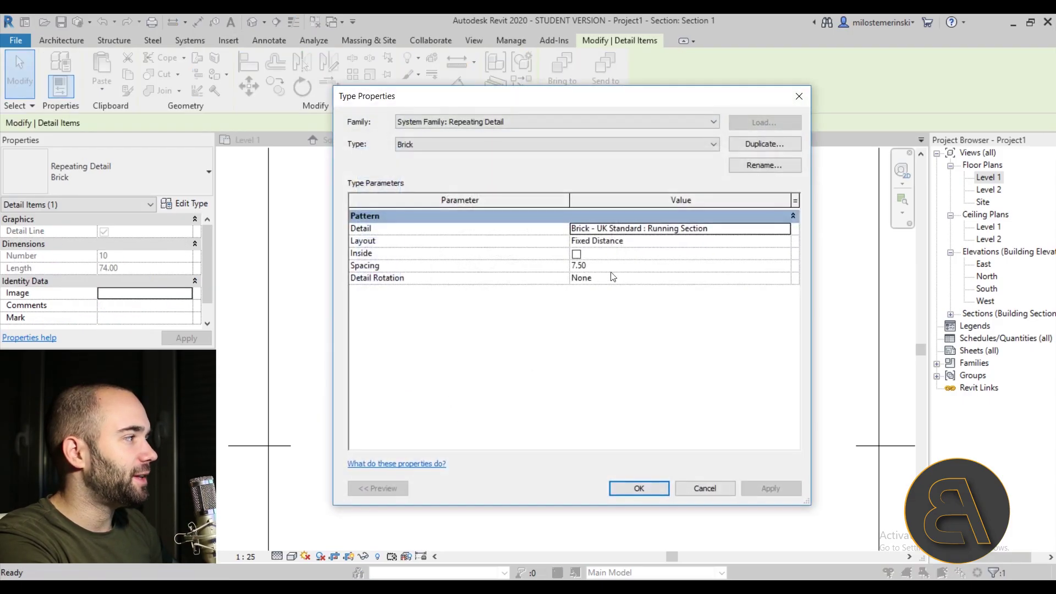
pyautogui.click(779, 231)
pyautogui.scroll(-3, 637, 263)
pyautogui.scroll(-2, 636, 262)
pyautogui.scroll(2, 605, 272)
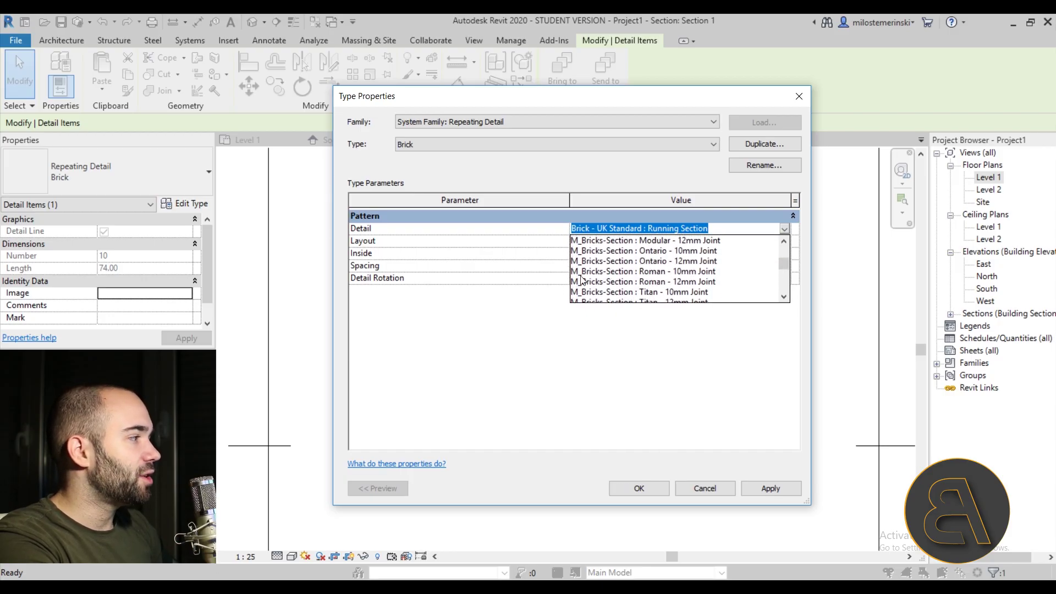
pyautogui.click(649, 250)
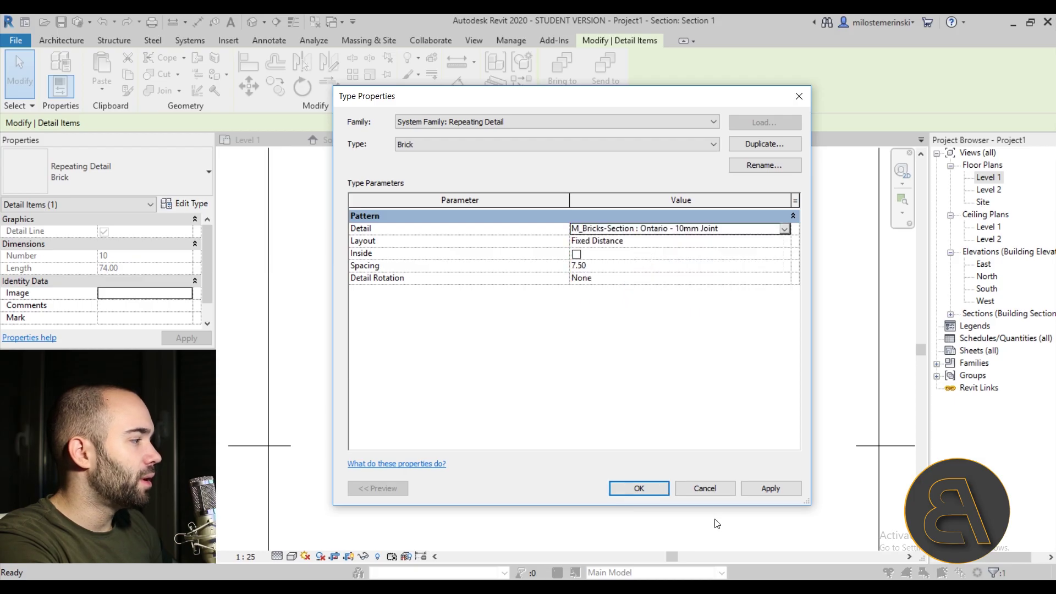
pyautogui.click(770, 489)
pyautogui.click(638, 489)
pyautogui.click(409, 463)
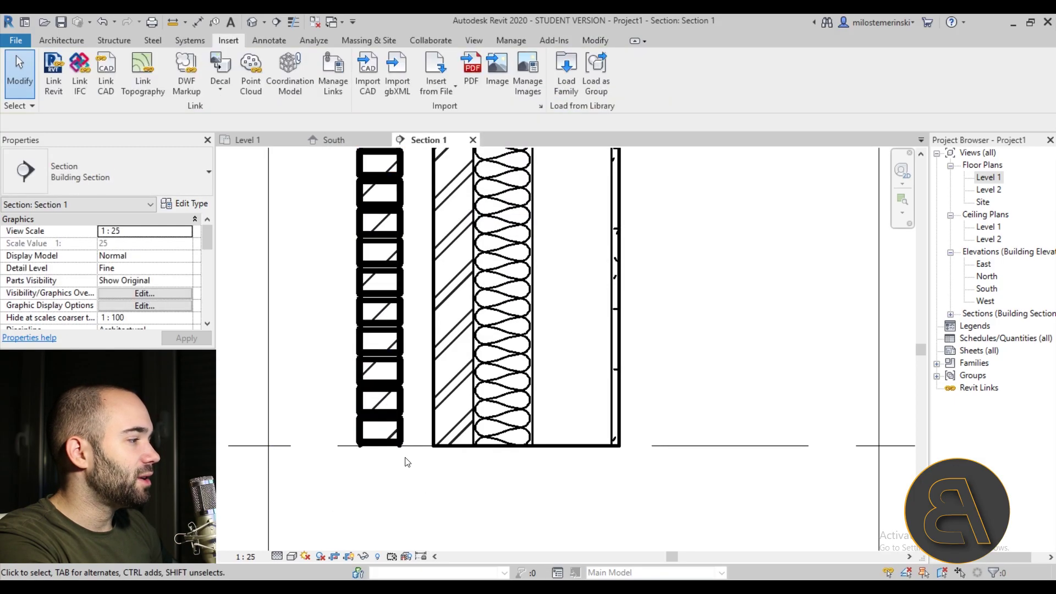
# - Turn on thin line display so the bricks and mortar joints in the section are drawn without line weights
pyautogui.scroll(4, 383, 435)
pyautogui.click(446, 447)
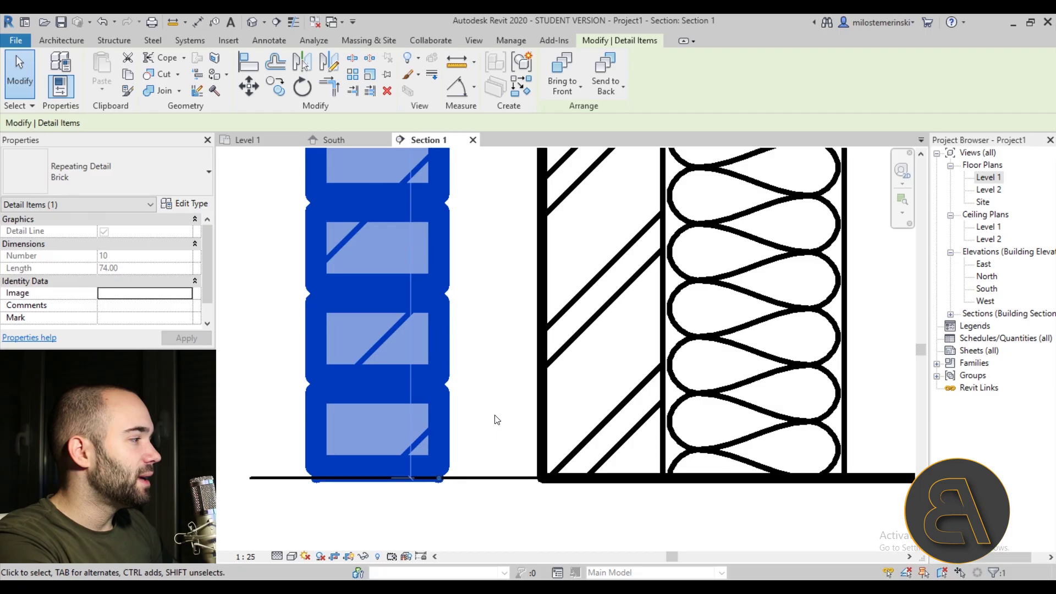
pyautogui.click(517, 424)
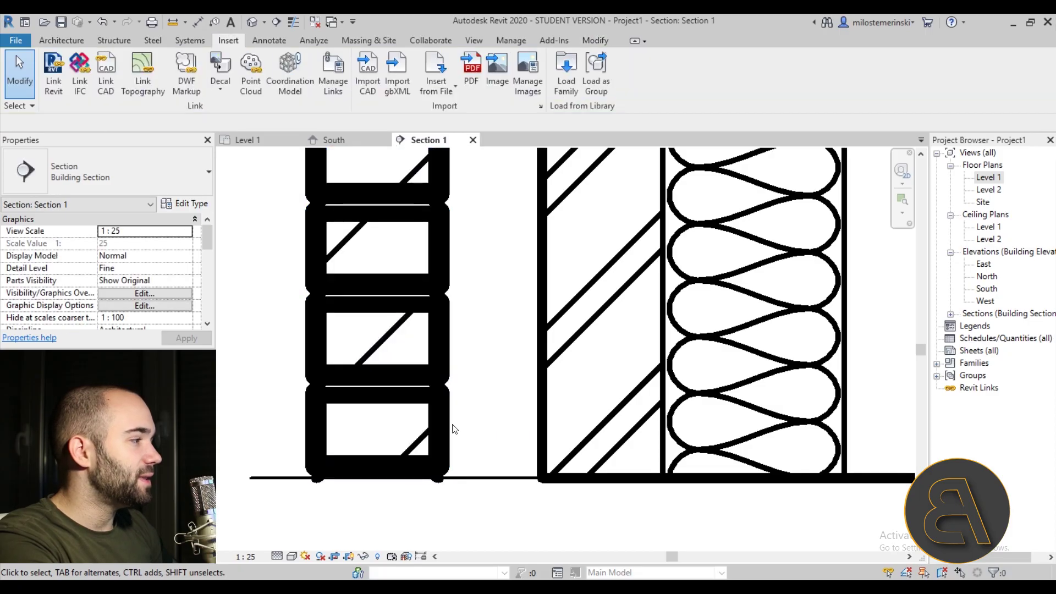
pyautogui.click(295, 23)
pyautogui.scroll(2, 342, 406)
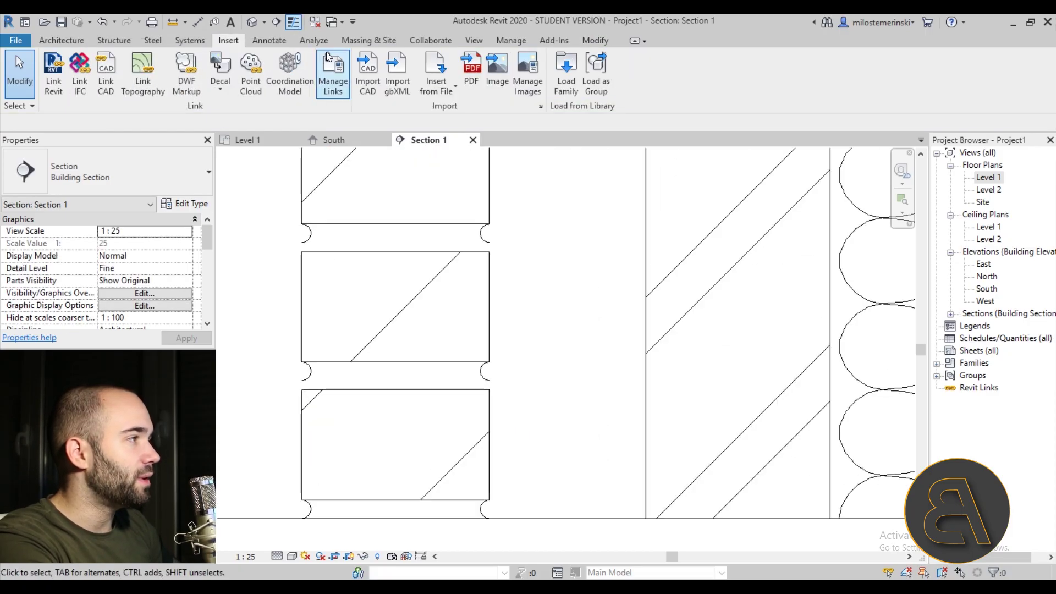
# - Measure the mortar joint beneath the lowest brick of the repeating detail
pyautogui.click(177, 22)
pyautogui.click(489, 517)
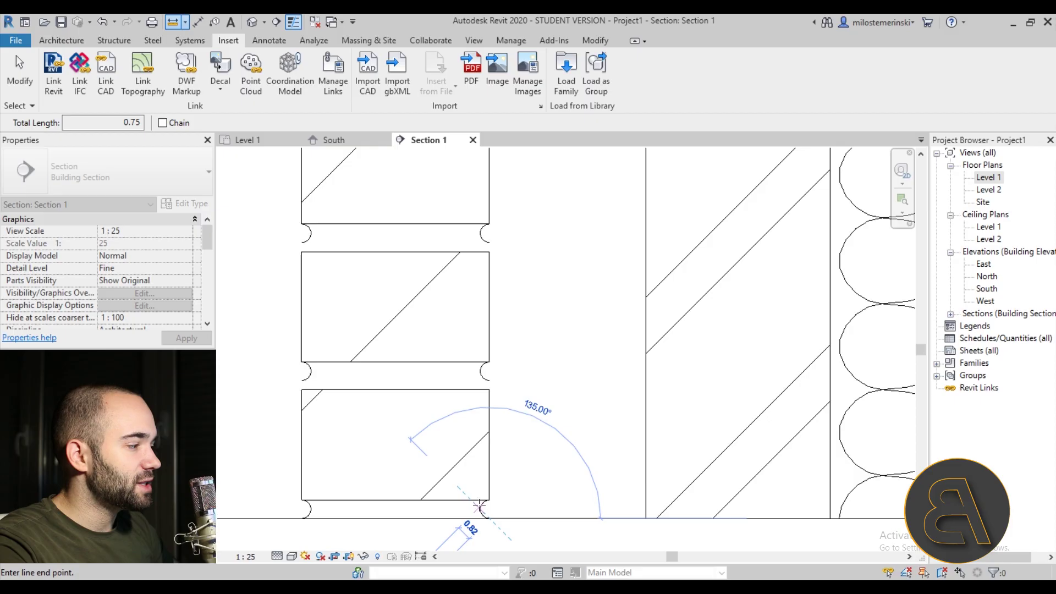
pyautogui.scroll(3, 483, 508)
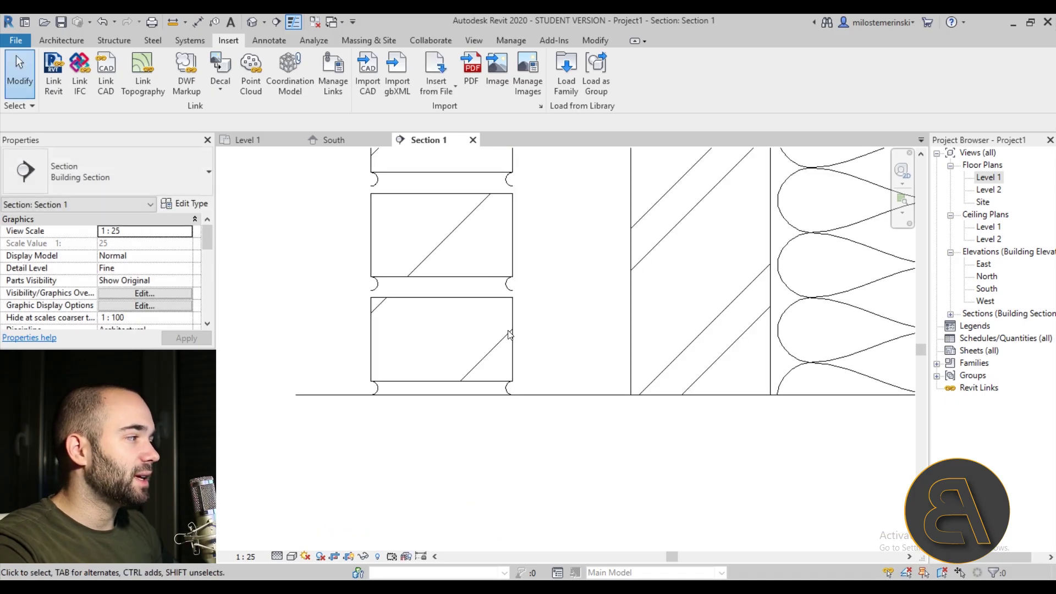
# - Stretch the brick repeating detail upward to about 96 cm long, keeping its base at Level 1
pyautogui.click(510, 335)
pyautogui.scroll(-6, 440, 468)
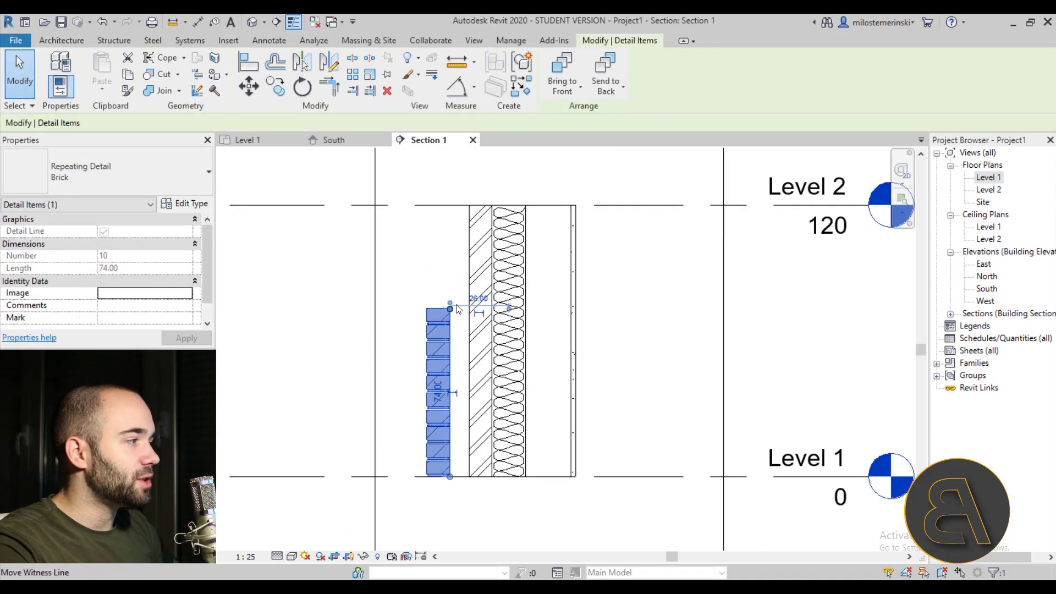
pyautogui.press('d')
pyautogui.press('l')
pyautogui.click(450, 476)
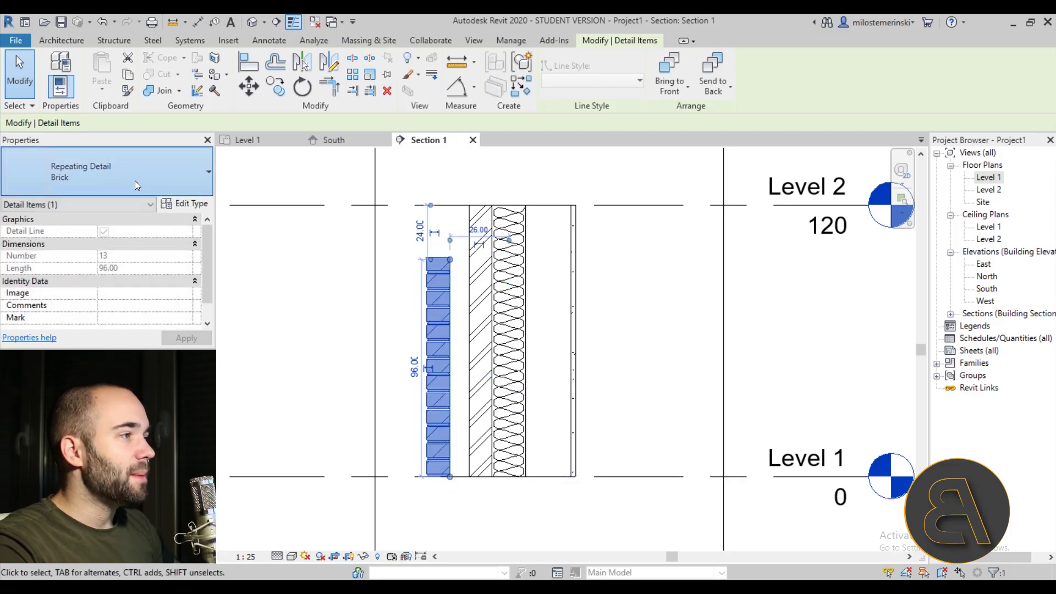
# - Set the Brick repeating detail type's spacing to 7.00 cm and check the mortar joints between the bricks
pyautogui.click(184, 204)
pyautogui.click(621, 266)
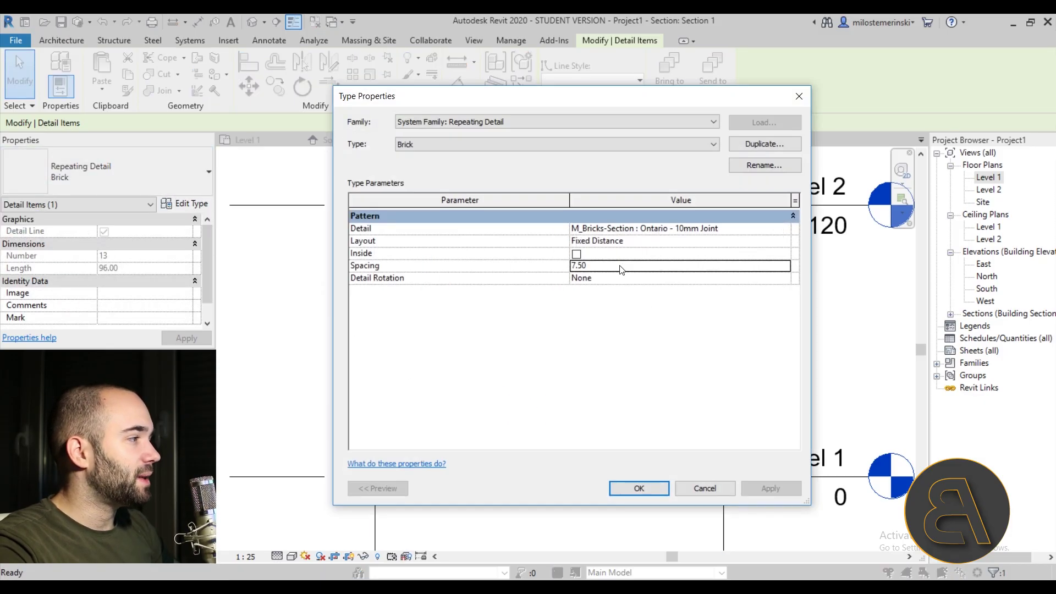
pyautogui.doubleClick(620, 267)
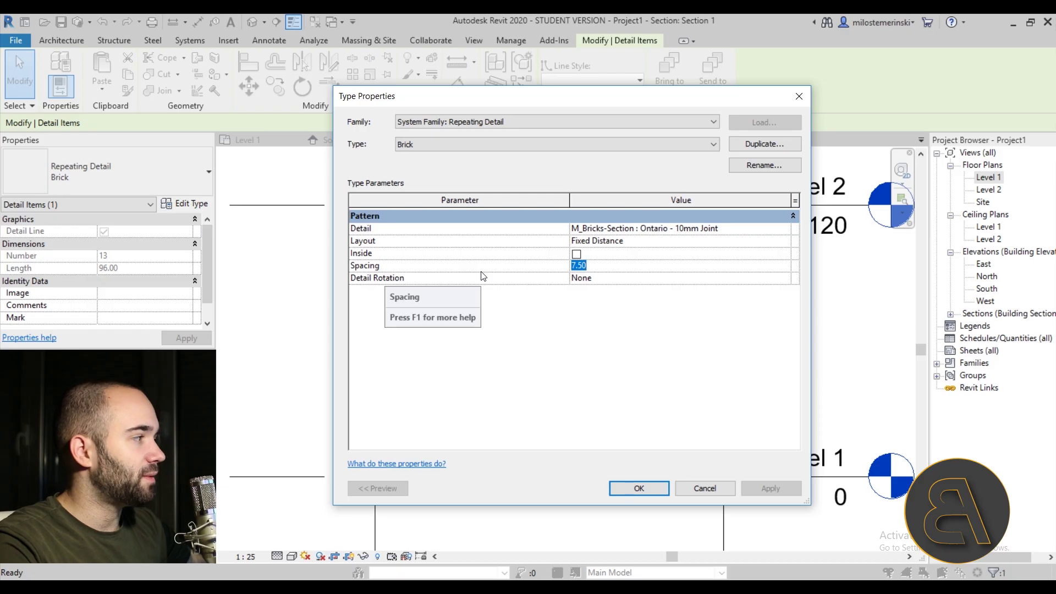
pyautogui.write('7.00')
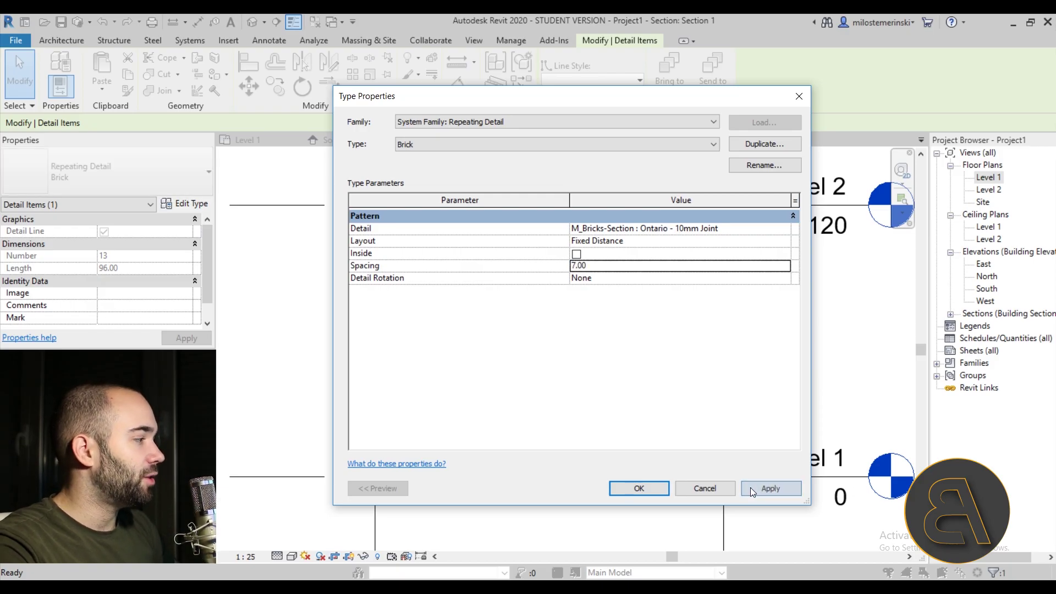
pyautogui.click(639, 488)
pyautogui.click(502, 532)
pyautogui.scroll(3, 383, 520)
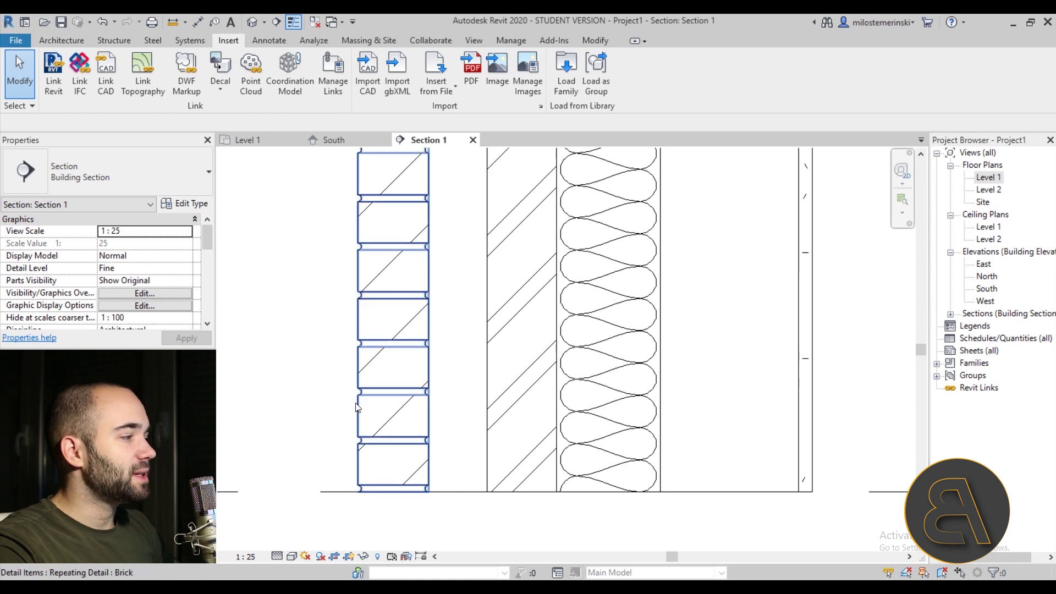
pyautogui.scroll(4, 368, 407)
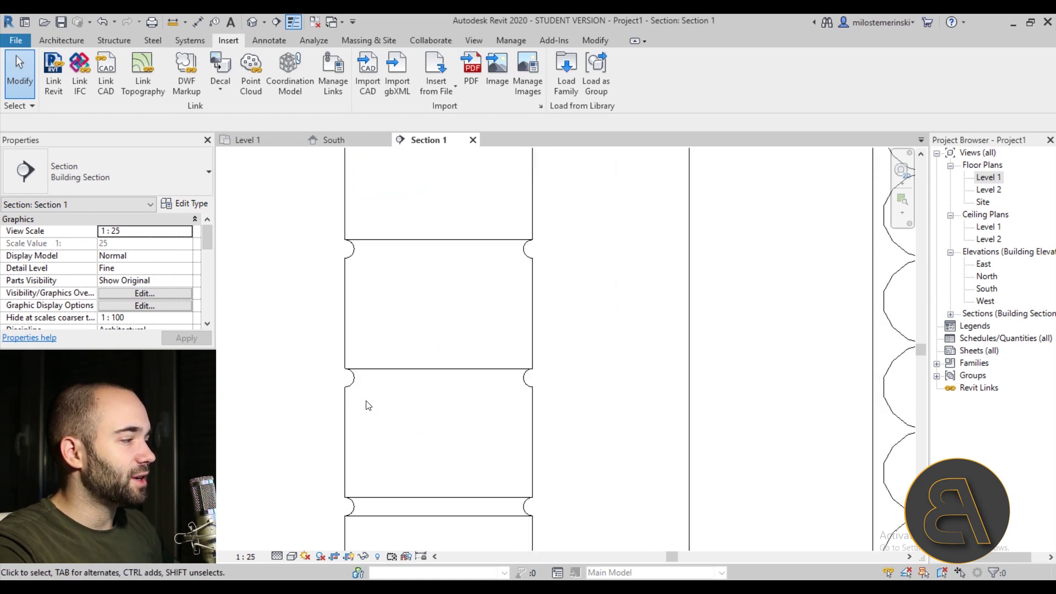
pyautogui.scroll(1, 368, 407)
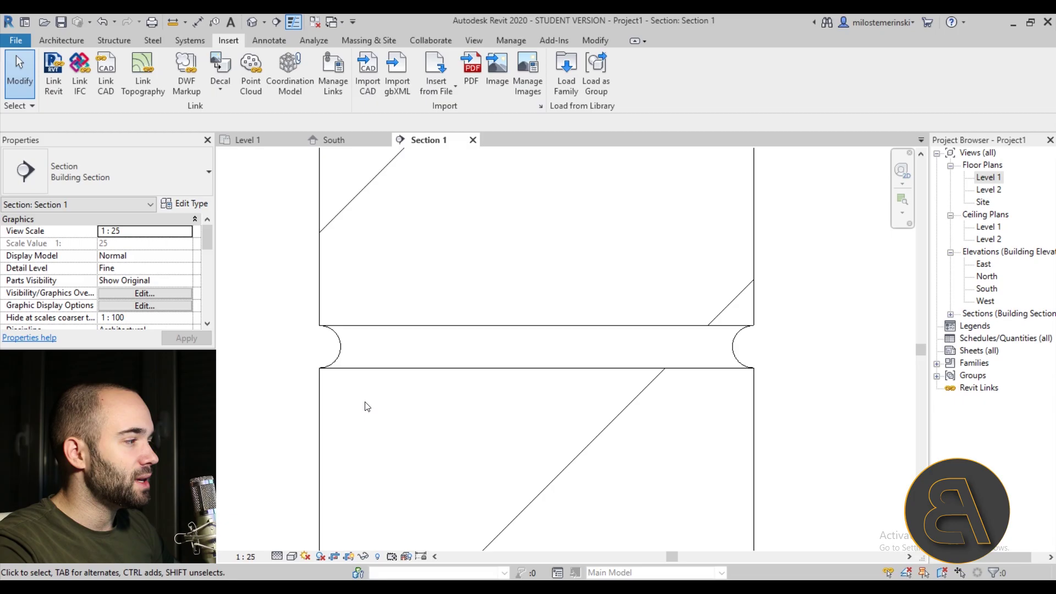
pyautogui.scroll(-5, 391, 353)
# - Move the brick repeating detail horizontally onto the wall's brick layer, aligning its inner bottom corner with the brick-insulation boundary at Level 1
pyautogui.click(392, 353)
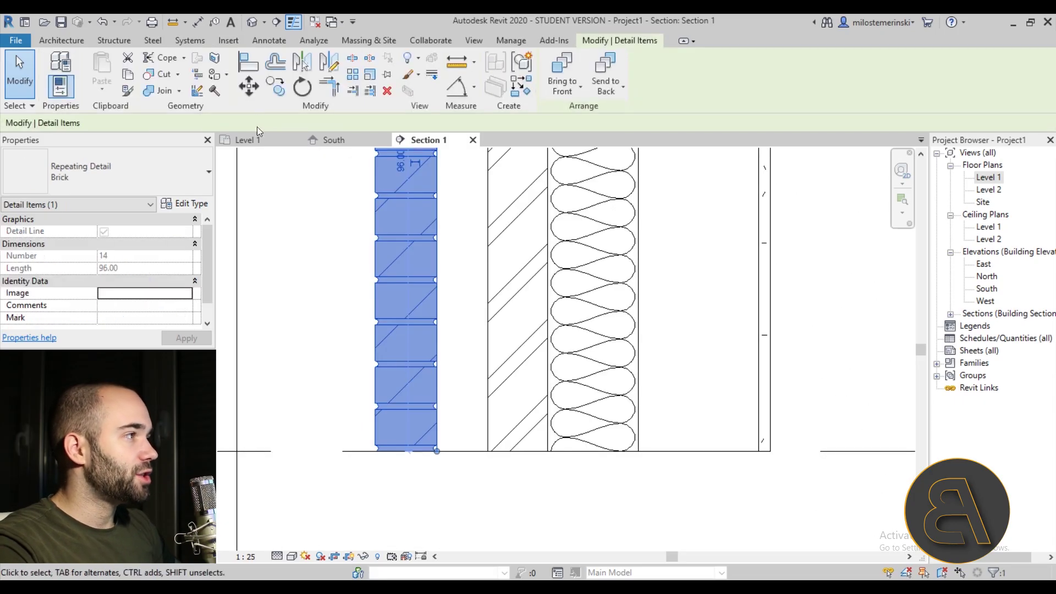
pyautogui.click(249, 86)
pyautogui.click(436, 451)
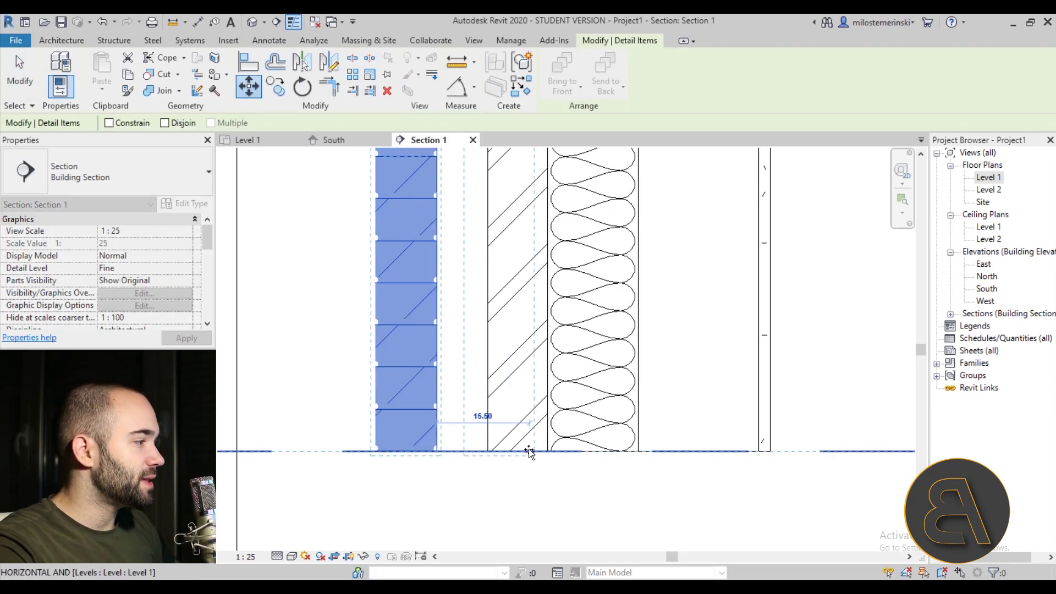
pyautogui.click(547, 452)
pyautogui.scroll(-3, 495, 468)
pyautogui.click(466, 368)
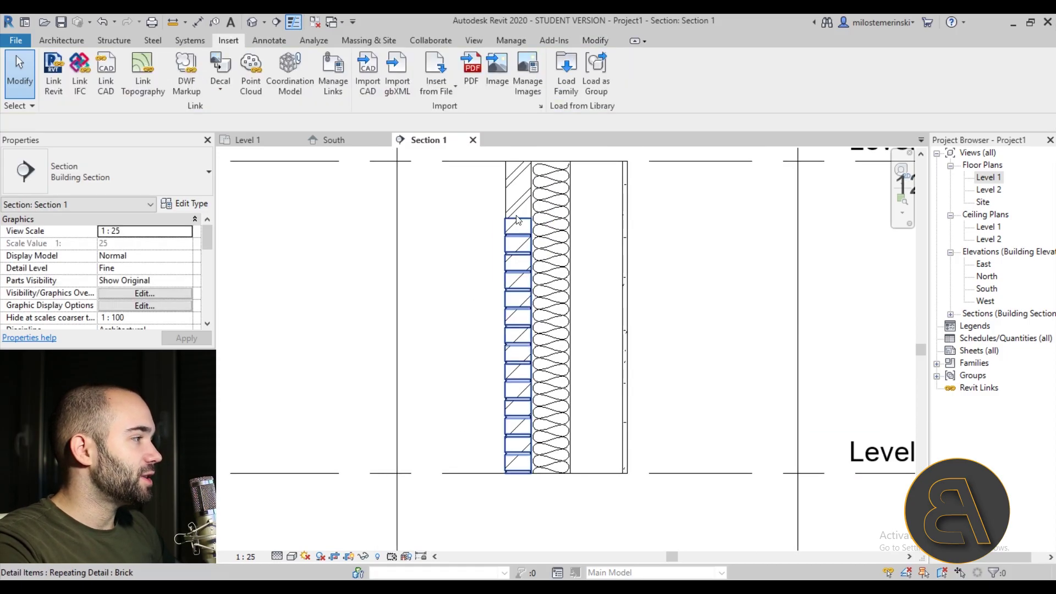
# - Stretch the brick repeating detail upward to about 118 cm long, so it fills the brick layer almost up to Level 2
pyautogui.click(517, 240)
pyautogui.press('d')
pyautogui.press('m')
pyautogui.click(532, 473)
pyautogui.click(531, 164)
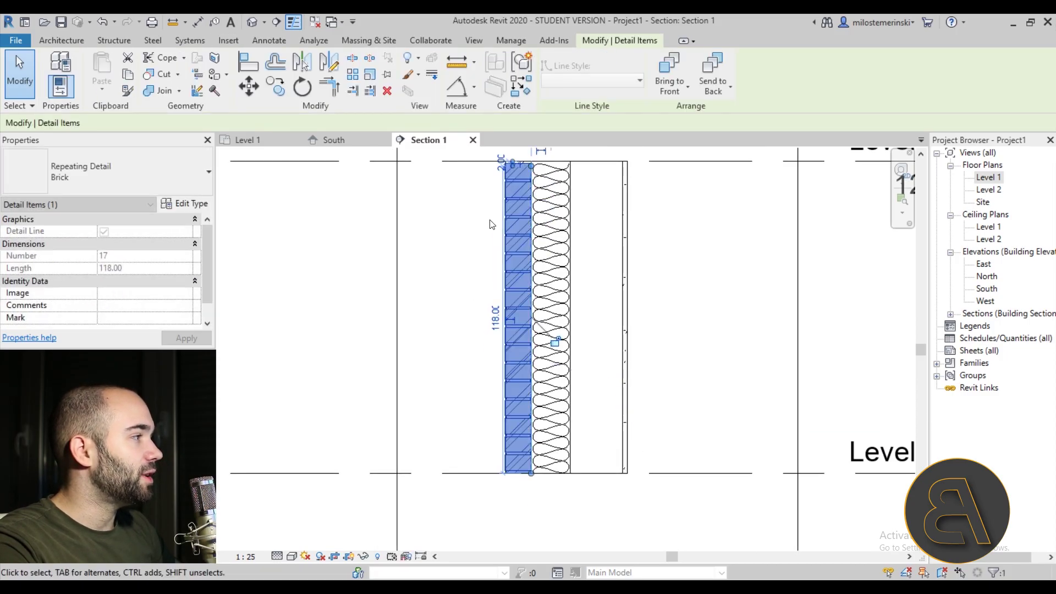
pyautogui.press('Escape')
pyautogui.scroll(-3, 607, 394)
pyautogui.scroll(5, 607, 395)
pyautogui.moveTo(607, 395); pyautogui.dragTo(557, 412, button='middle')
pyautogui.scroll(-1, 580, 356)
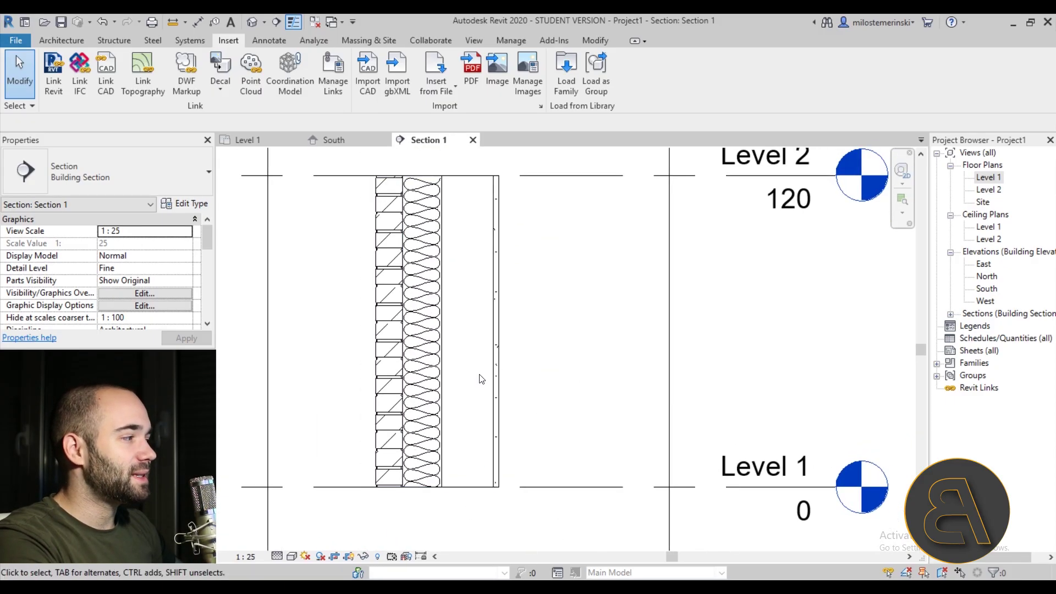
pyautogui.click(497, 480)
pyautogui.click(554, 446)
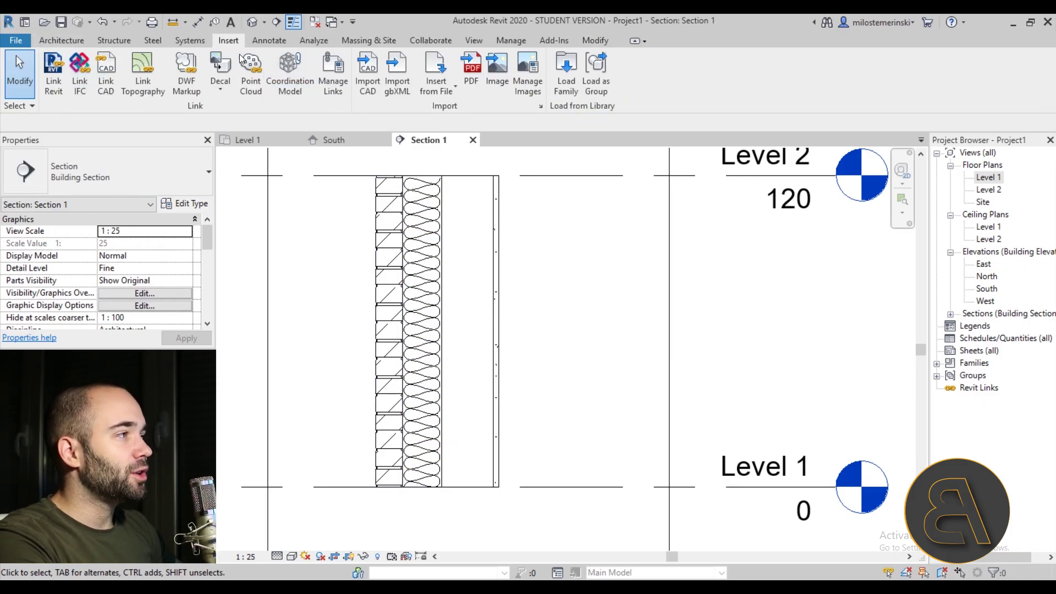
pyautogui.click(255, 45)
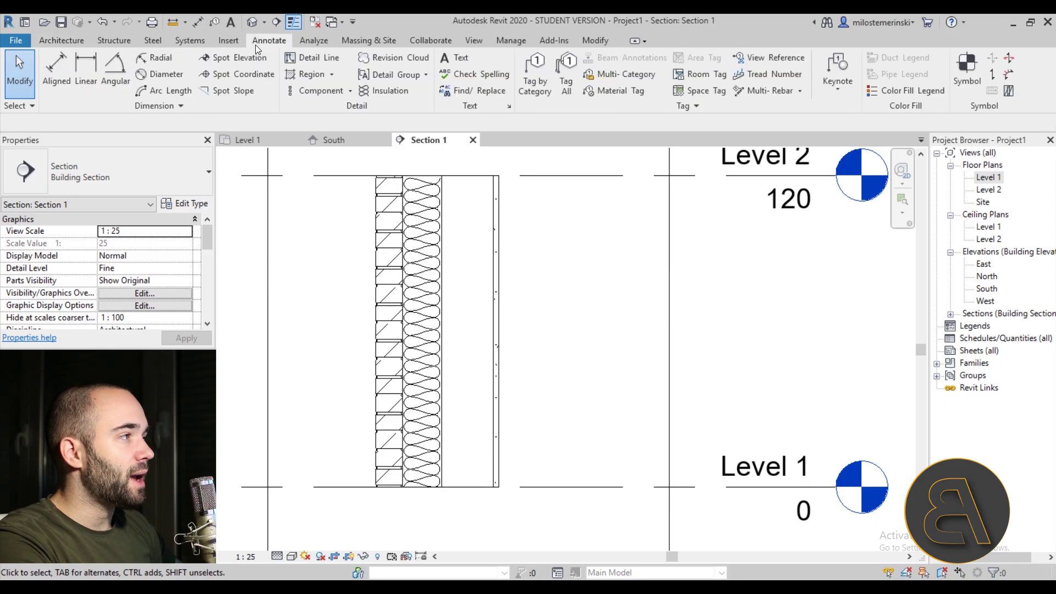
pyautogui.click(350, 92)
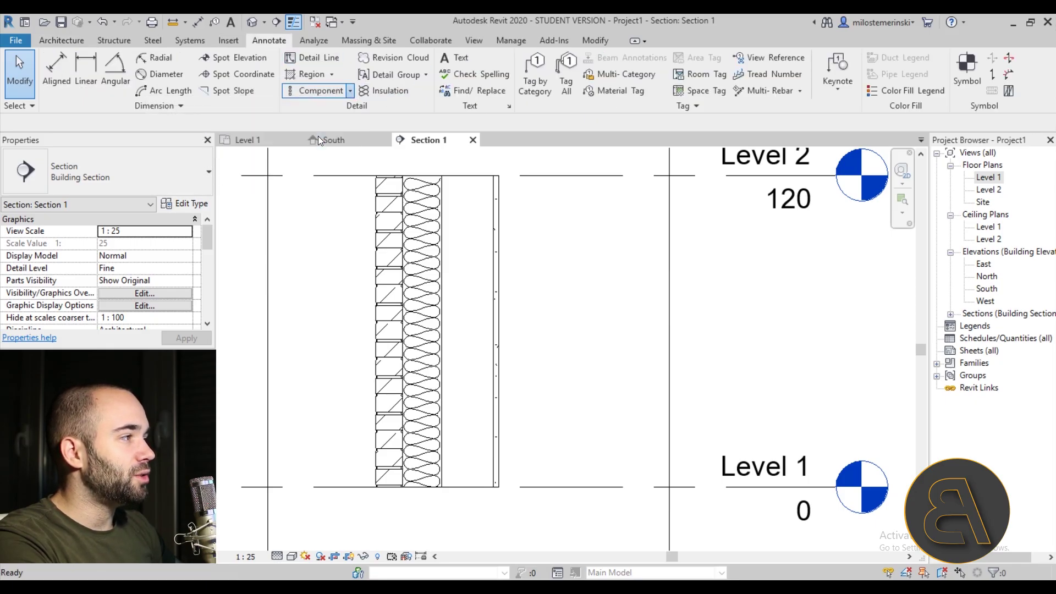
pyautogui.click(308, 140)
pyautogui.click(187, 205)
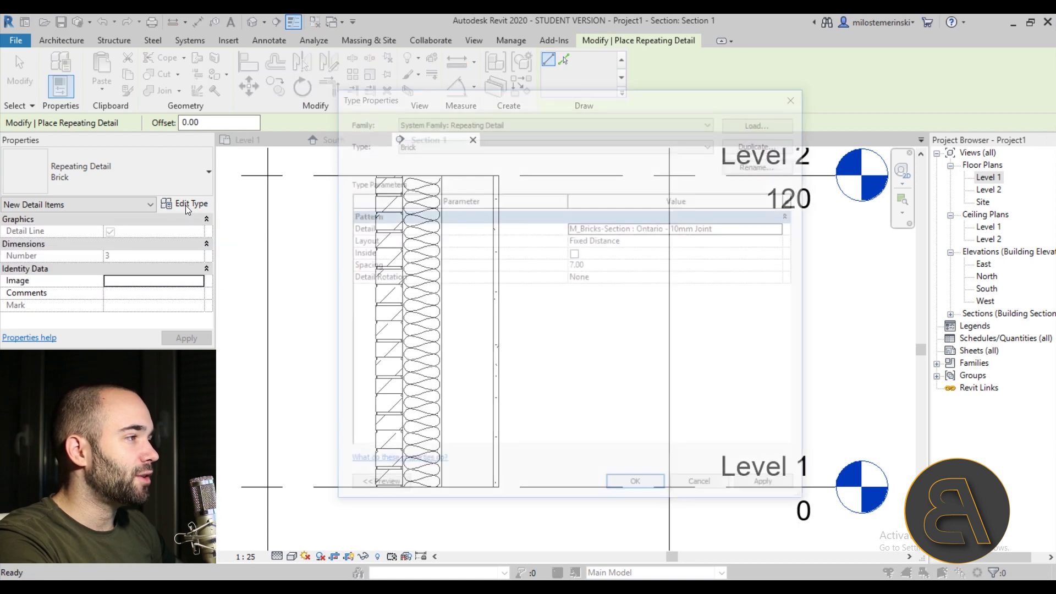
pyautogui.click(750, 148)
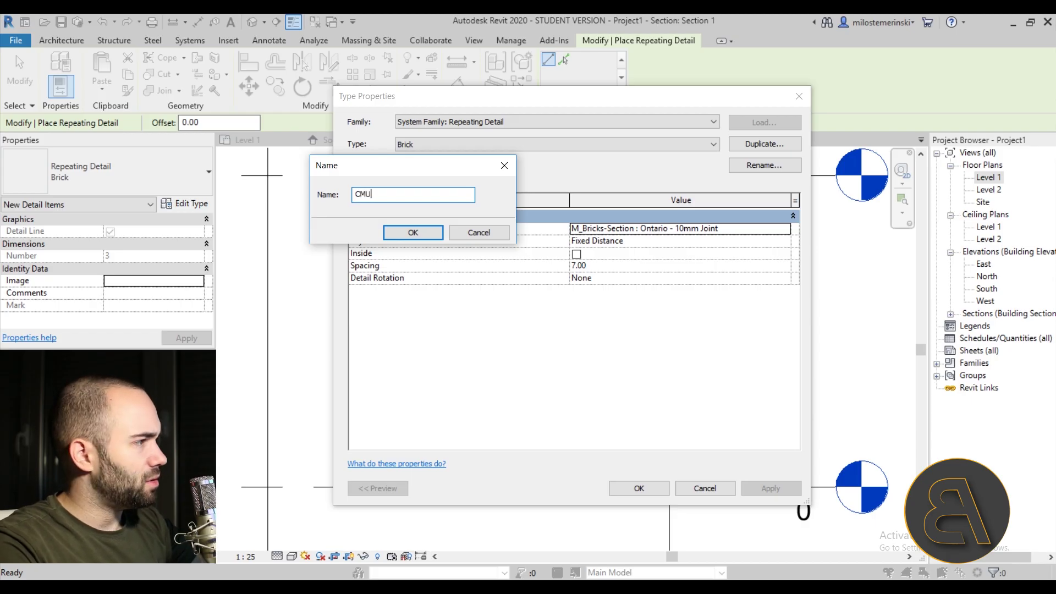
pyautogui.write('CMU block')
pyautogui.press('Return')
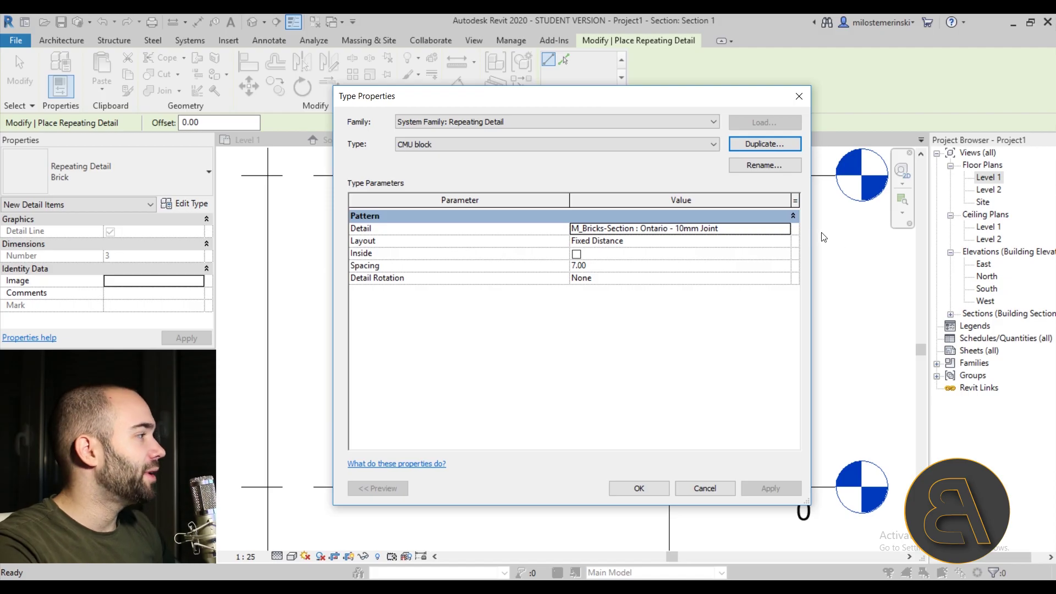
pyautogui.click(791, 231)
pyautogui.scroll(-6, 738, 275)
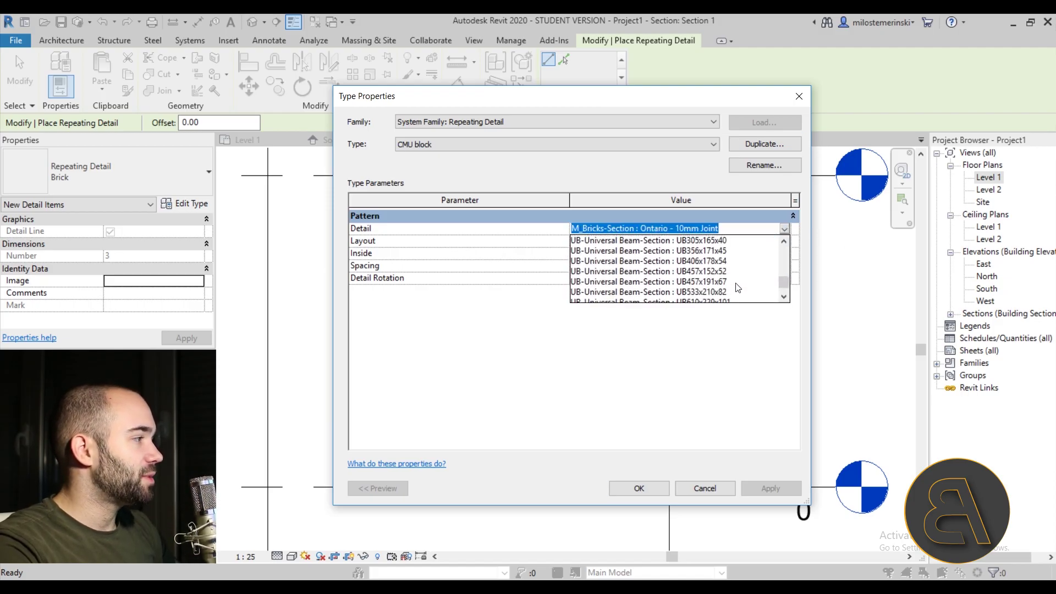
pyautogui.scroll(10, 738, 288)
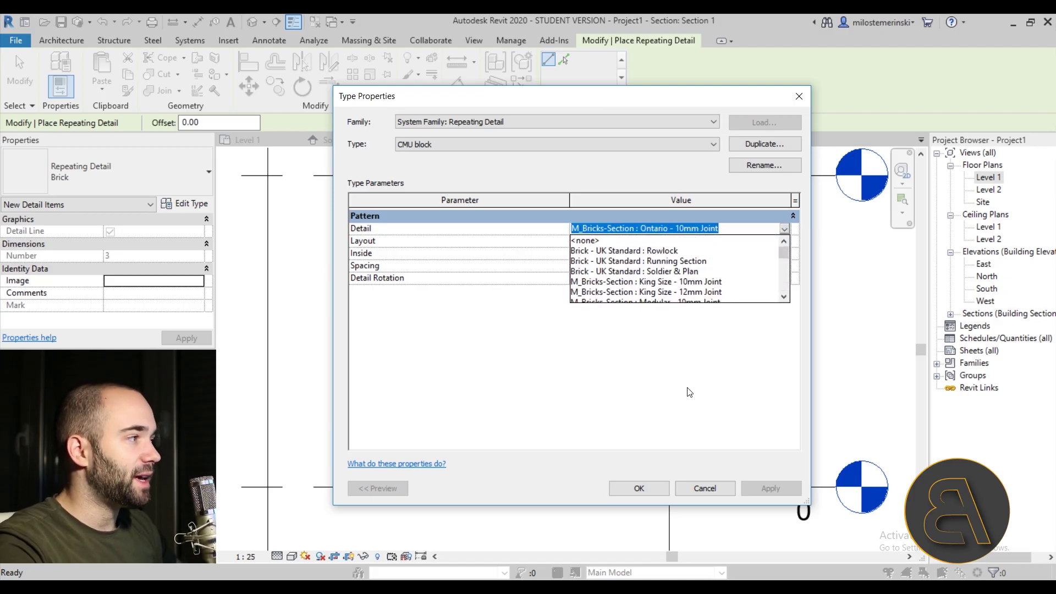
pyautogui.click(682, 403)
pyautogui.press('Escape')
pyautogui.press('Escape')
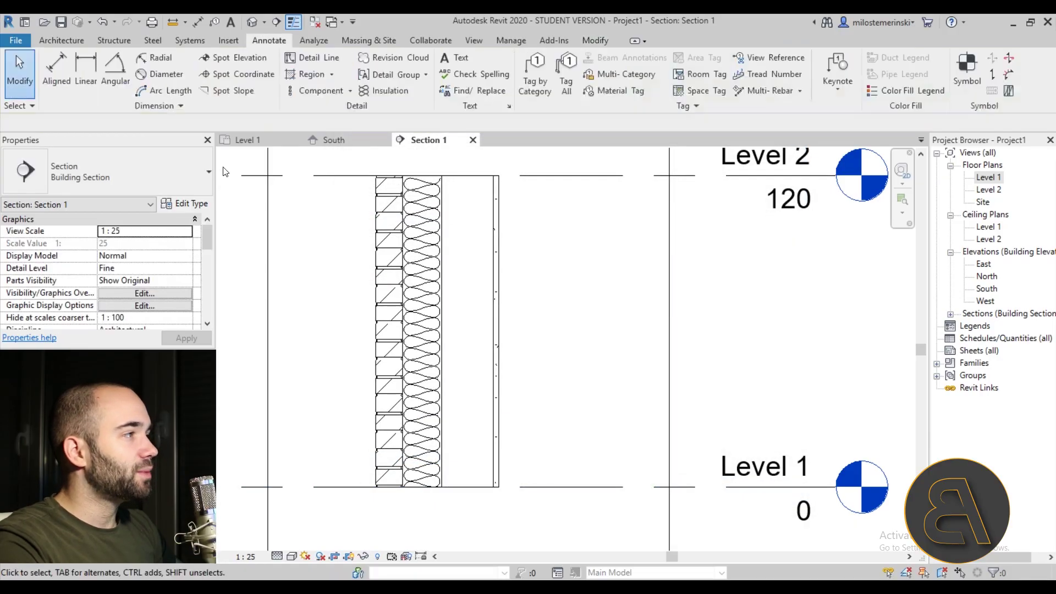
# - Load the M_CMU-3 Core-Section family from the 04220-Concrete Masonry Units folder into the project
pyautogui.scroll(1, 473, 40)
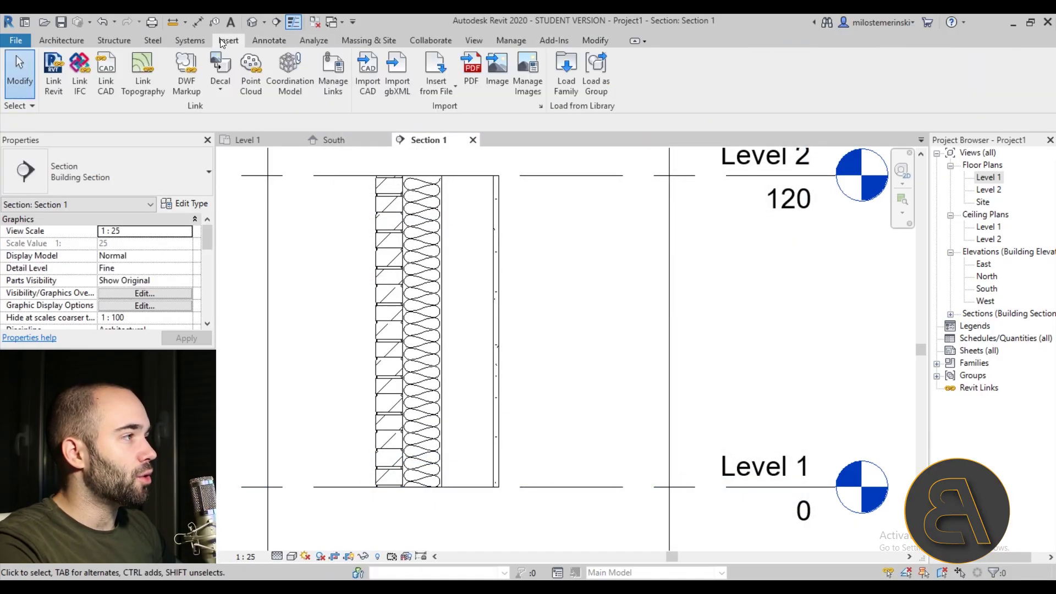
pyautogui.click(562, 85)
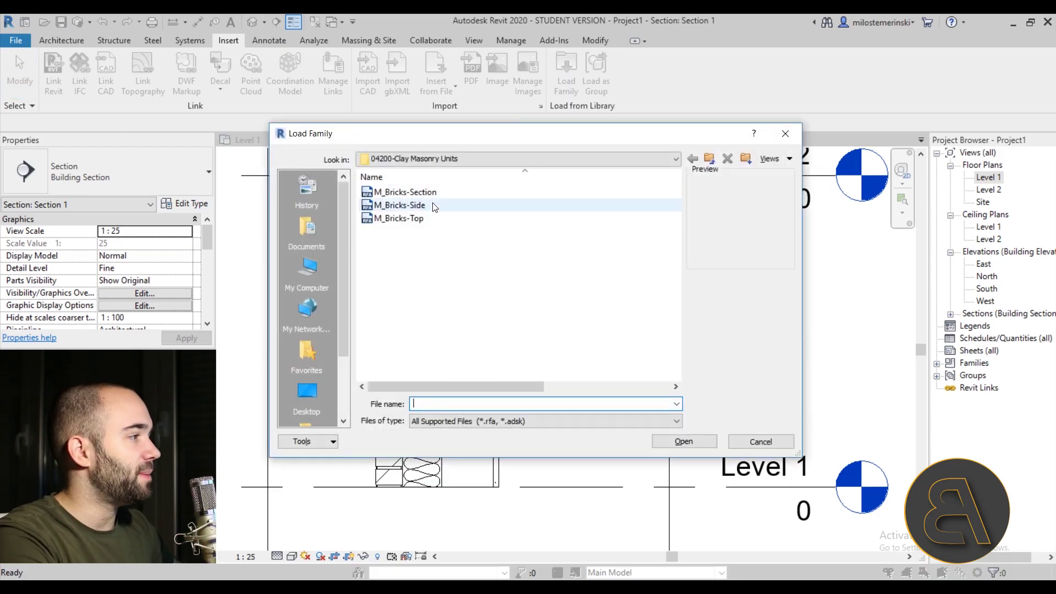
pyautogui.click(710, 158)
pyautogui.doubleClick(435, 245)
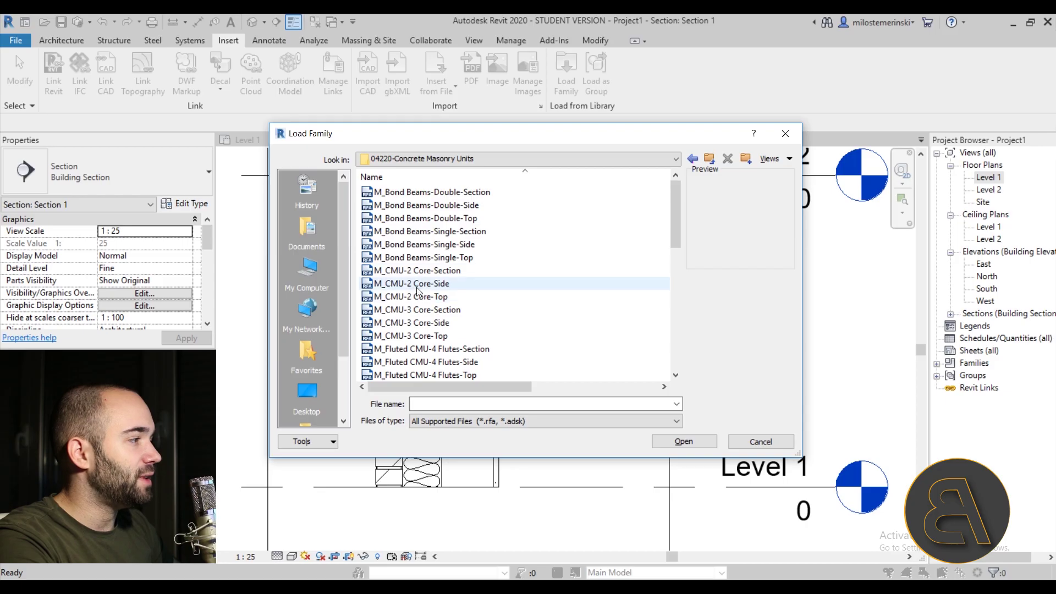
pyautogui.click(399, 310)
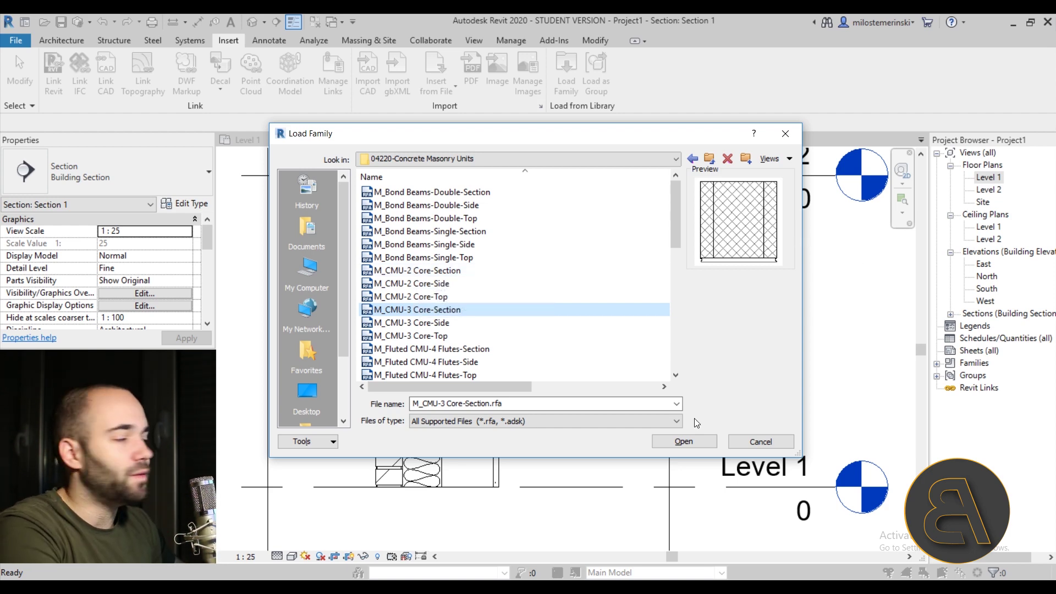
pyautogui.click(682, 441)
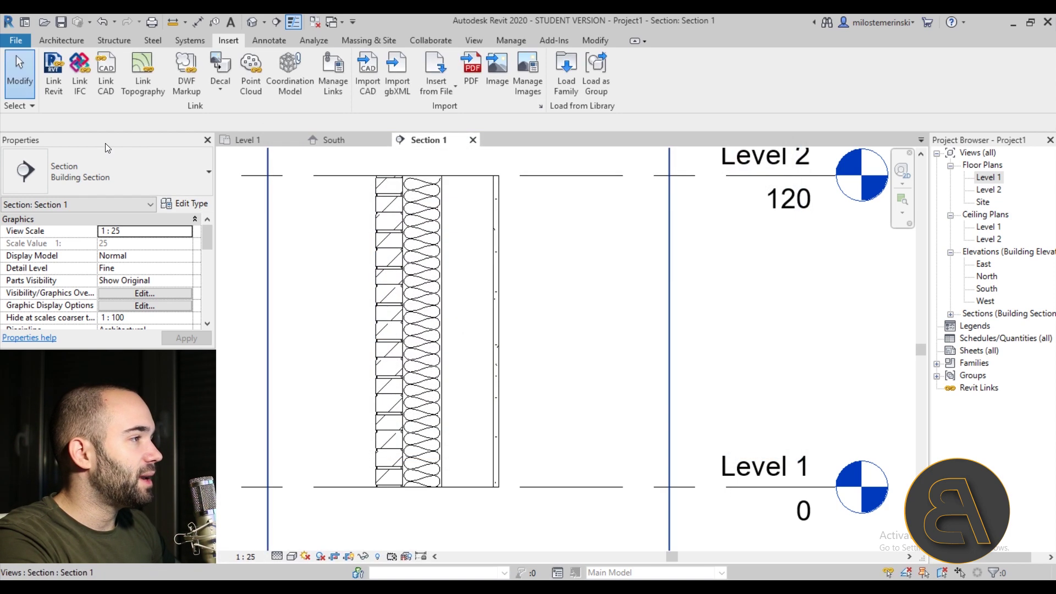
# - Start a repeating detail component and duplicate its Brick type under the name "CMU block"
pyautogui.click(69, 42)
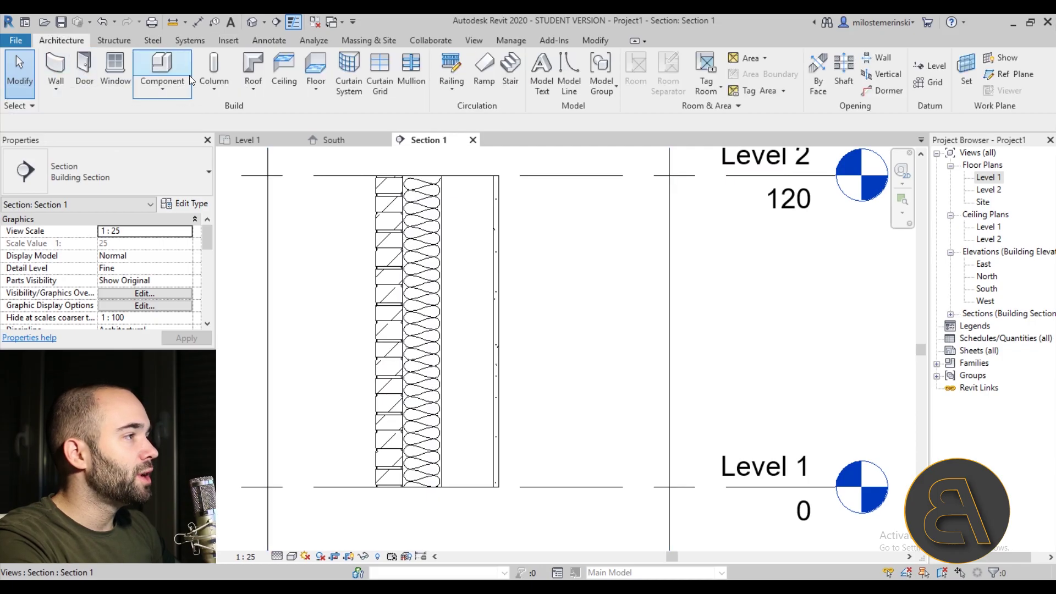
pyautogui.click(264, 40)
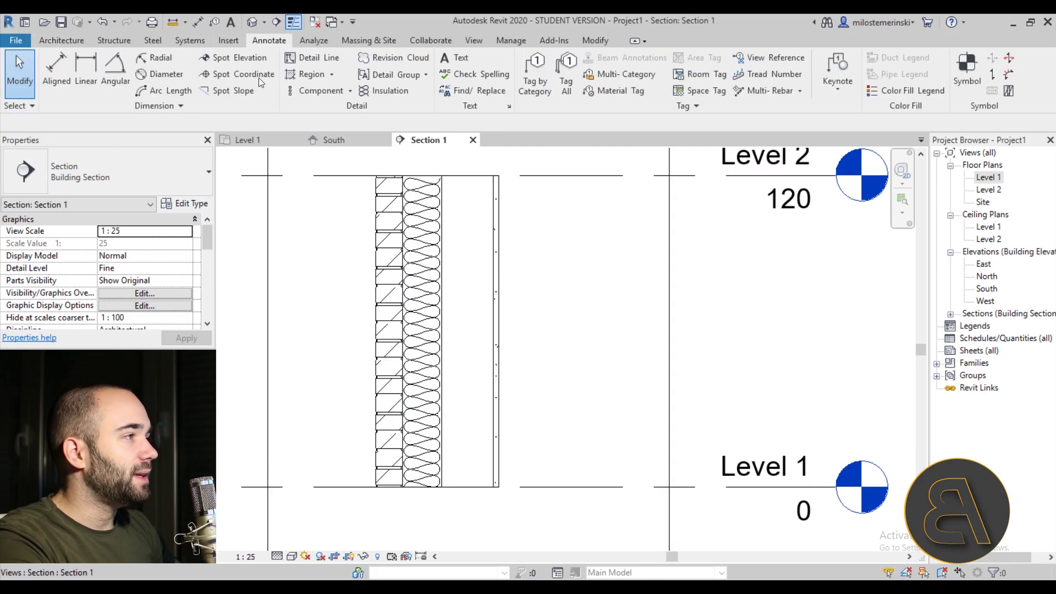
pyautogui.click(350, 93)
pyautogui.click(288, 141)
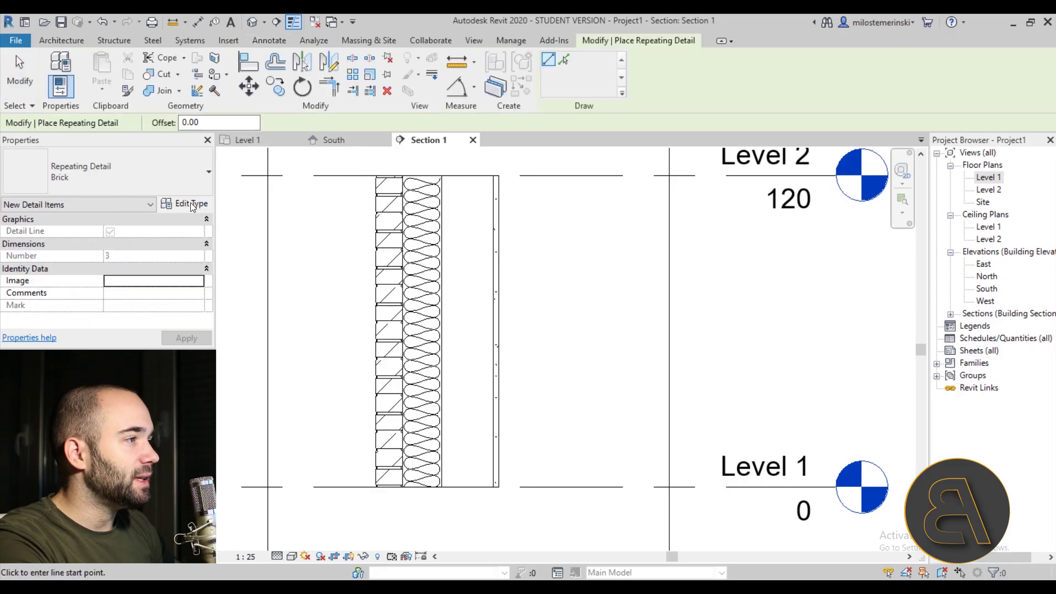
pyautogui.click(153, 187)
pyautogui.click(191, 182)
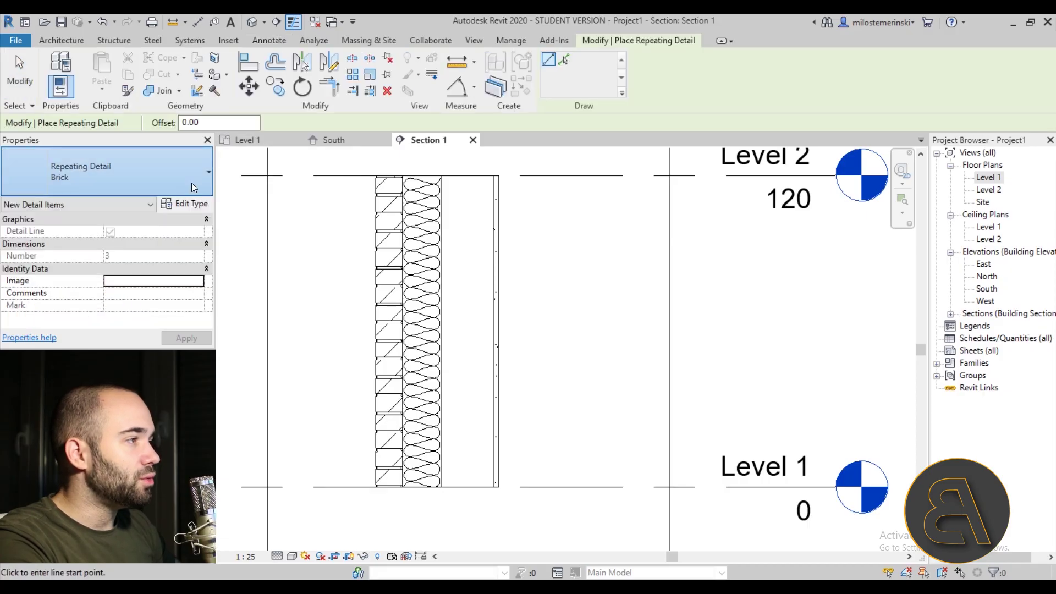
pyautogui.click(185, 203)
pyautogui.click(655, 144)
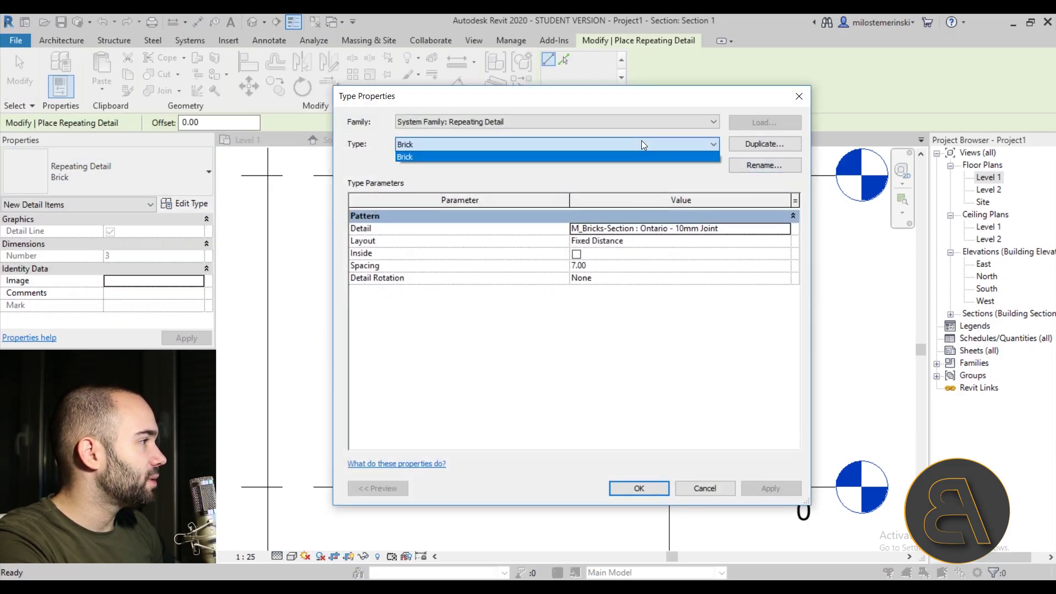
pyautogui.click(730, 140)
pyautogui.click(738, 142)
pyautogui.write('CMU block')
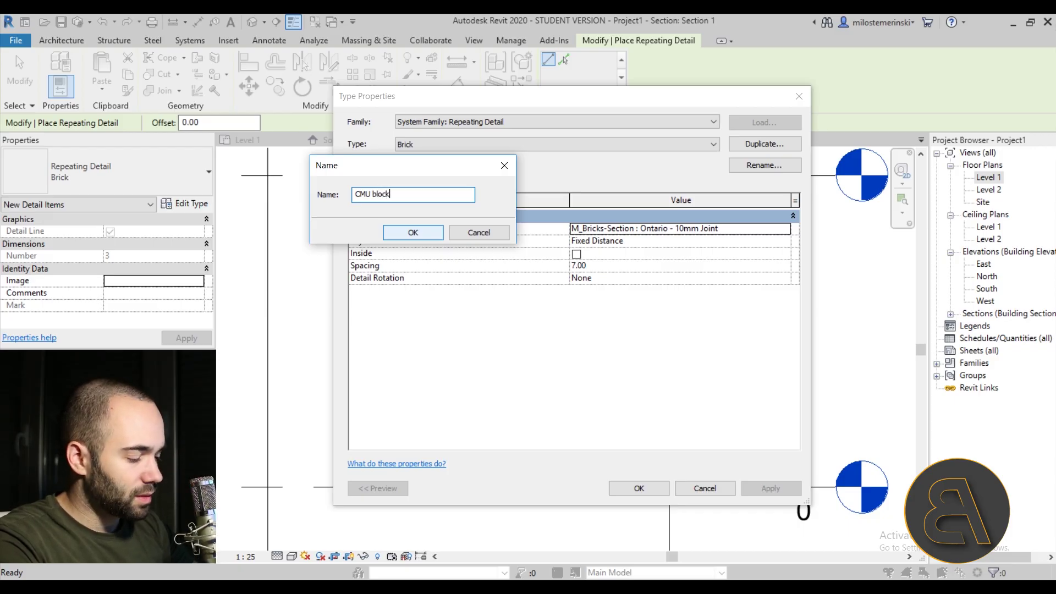
pyautogui.press('Return')
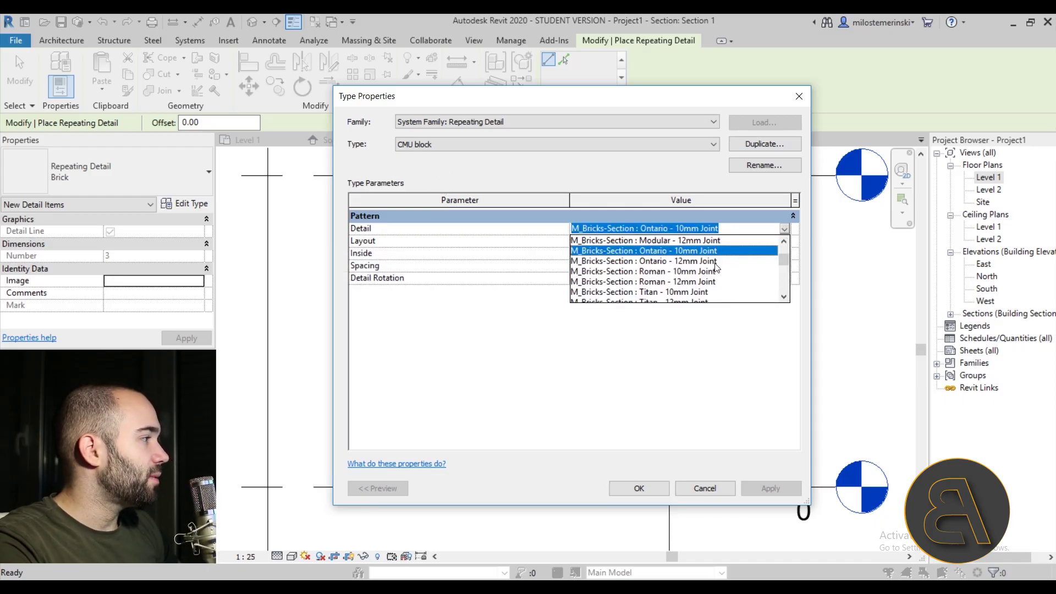
# - Set the CMU block type's detail to M_CMU-3 Core-Section : 200x200x200mm and its spacing to 200 mm
pyautogui.scroll(-3, 708, 270)
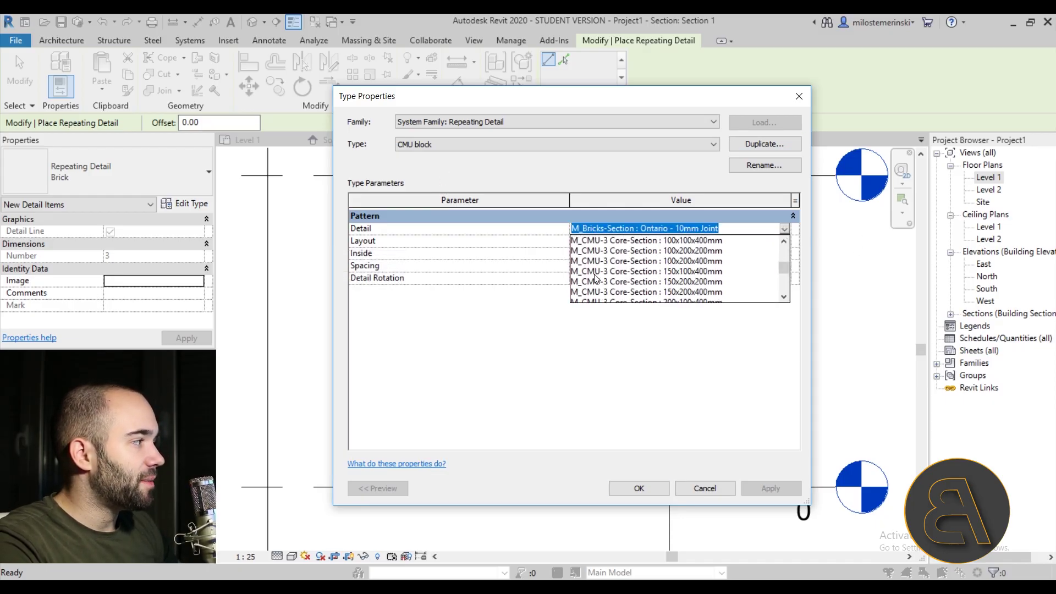
pyautogui.scroll(-1, 612, 277)
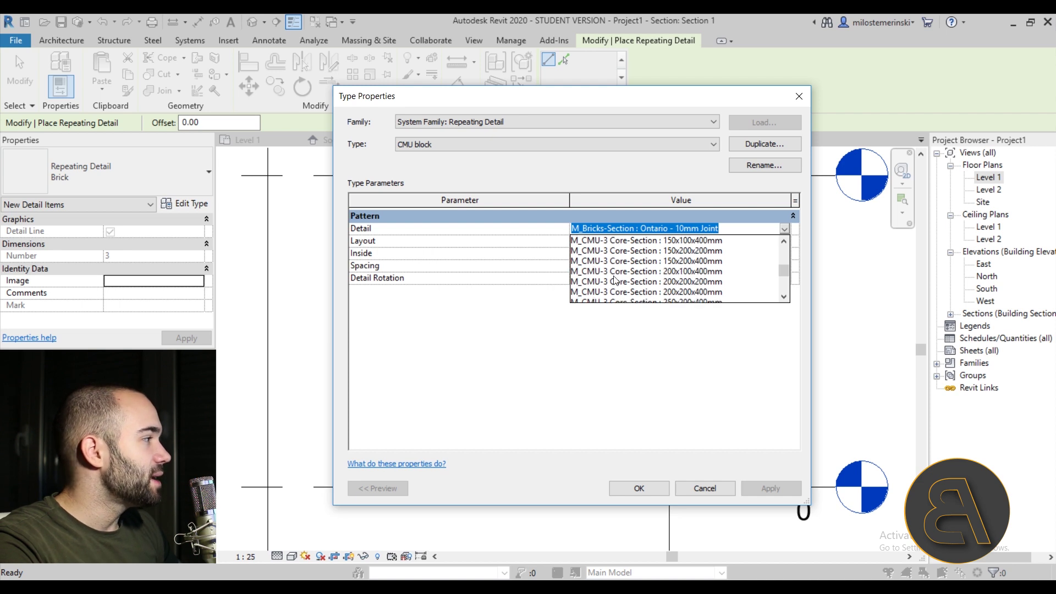
pyautogui.scroll(2, 644, 277)
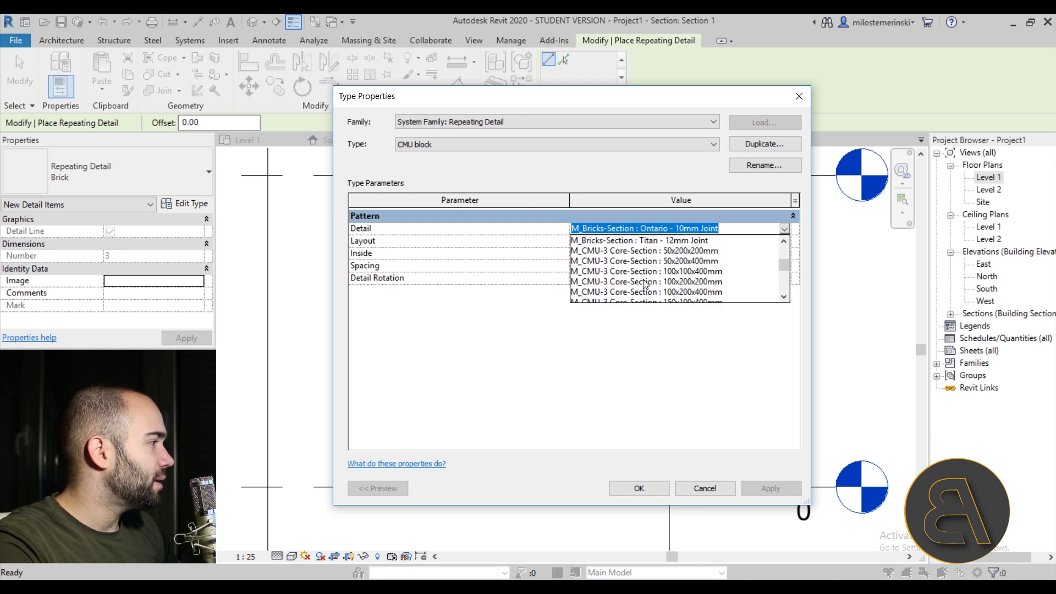
pyautogui.scroll(-3, 645, 285)
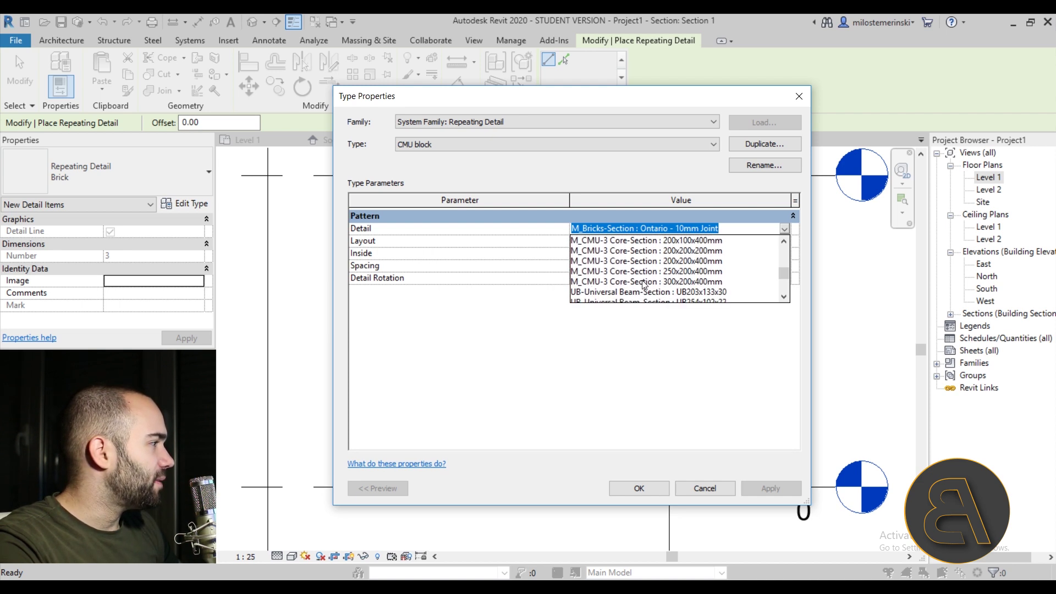
pyautogui.click(636, 251)
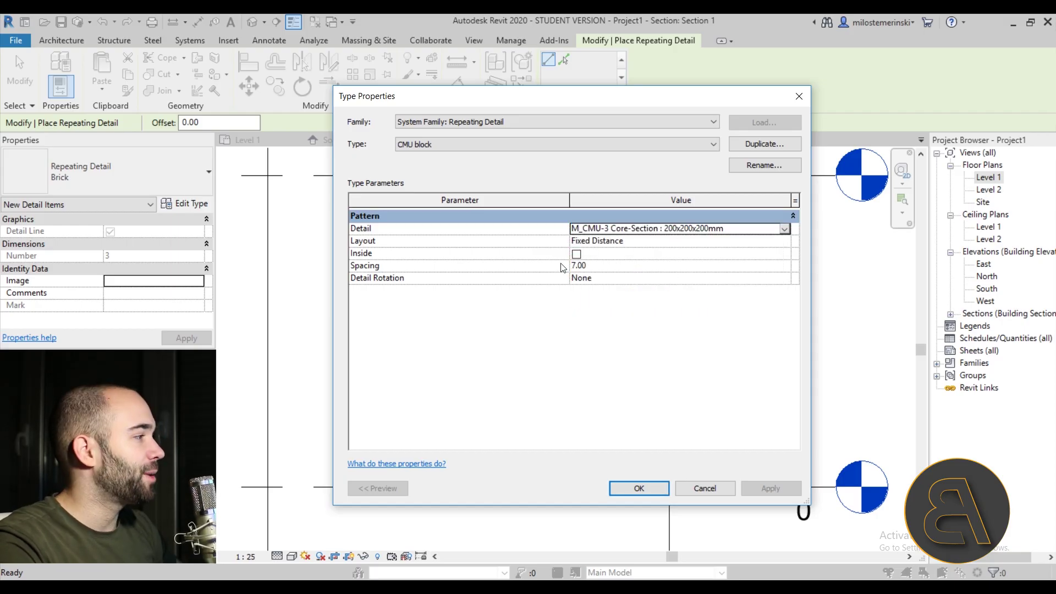
pyautogui.click(636, 267)
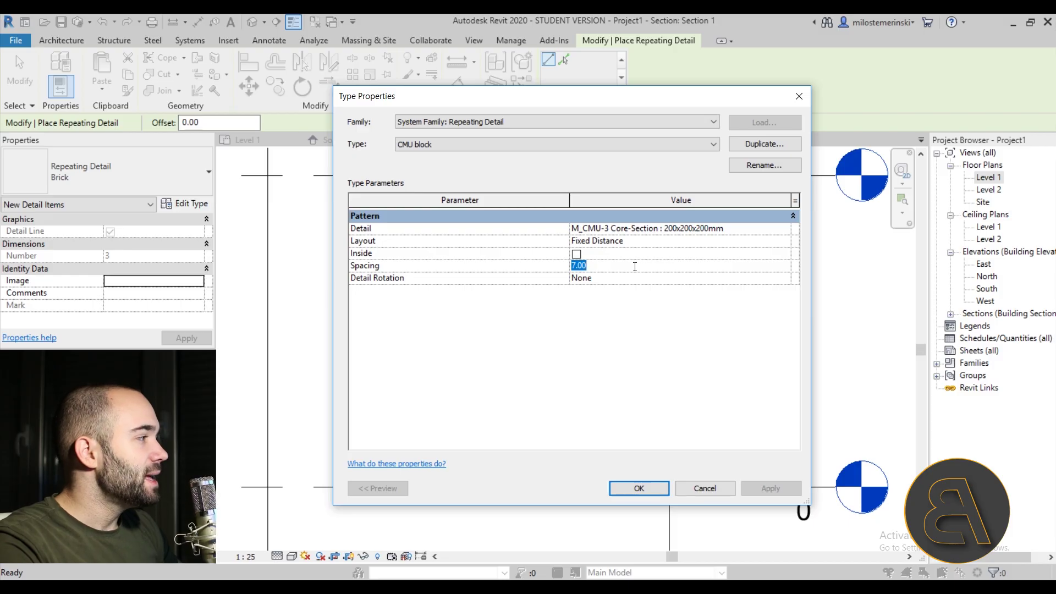
pyautogui.write('200')
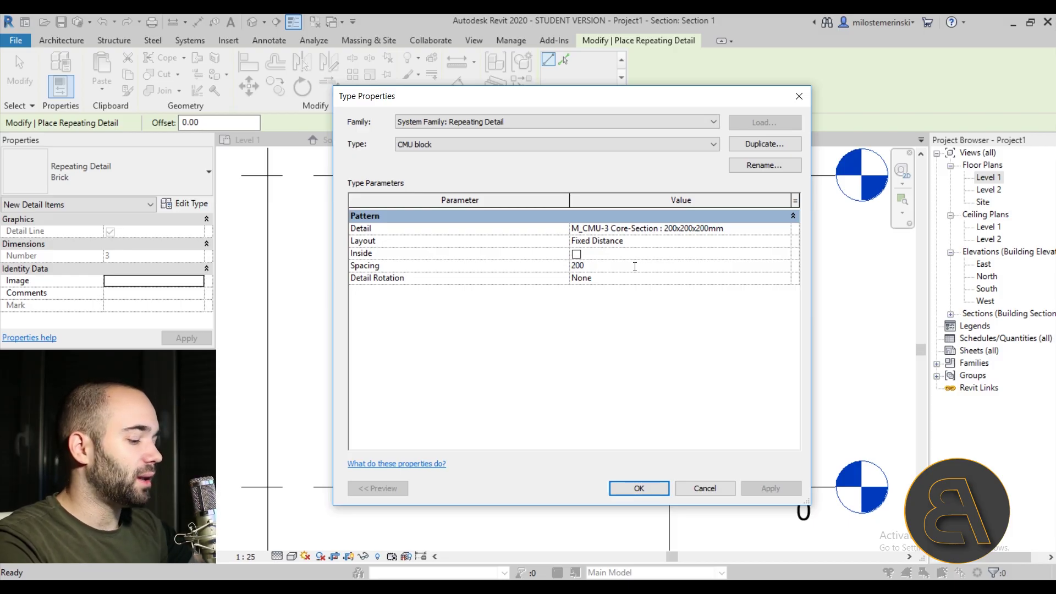
pyautogui.click(662, 484)
# - Place the CMU block repeating detail along the CMU-gypsum boundary from Level 1 up to Level 2, filling the wall's CMU layer
pyautogui.scroll(3, 489, 488)
pyautogui.click(498, 482)
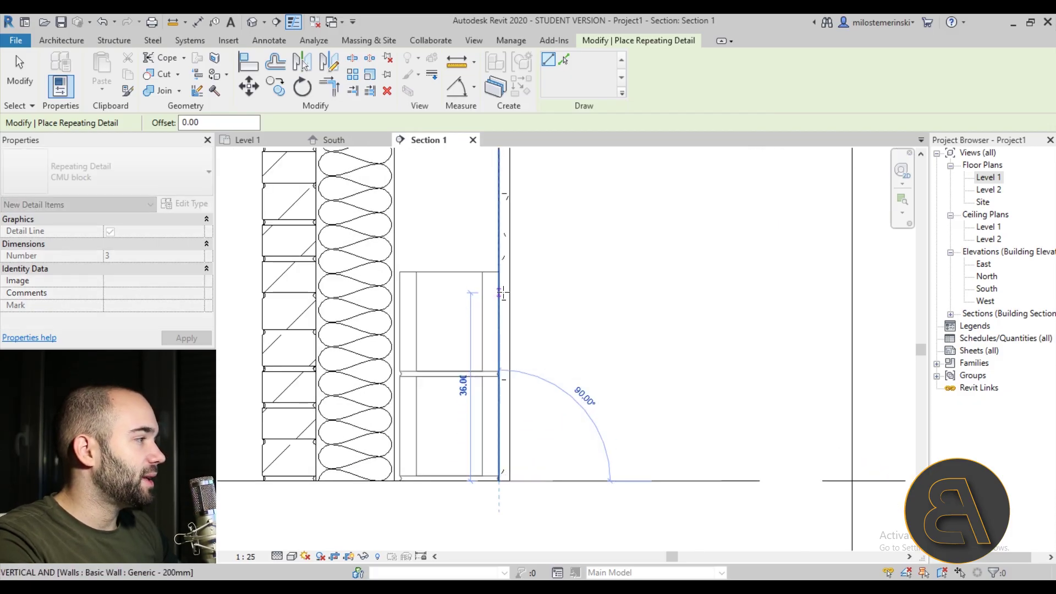
pyautogui.scroll(-2, 512, 219)
pyautogui.moveTo(512, 219); pyautogui.dragTo(473, 367, button='middle')
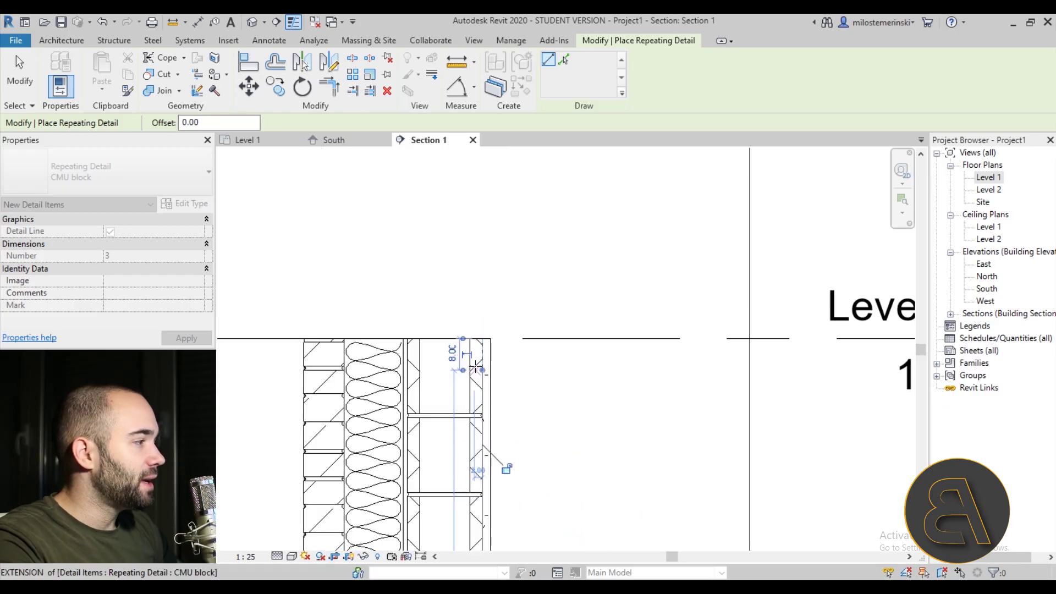
pyautogui.click(474, 368)
pyautogui.press('Escape')
pyautogui.press('Escape')
# - Examine the CMU block detail's mortar joints and its fit in the CMU layer at Level 1, and check the whole wall section
pyautogui.moveTo(537, 447); pyautogui.dragTo(577, 236, button='middle')
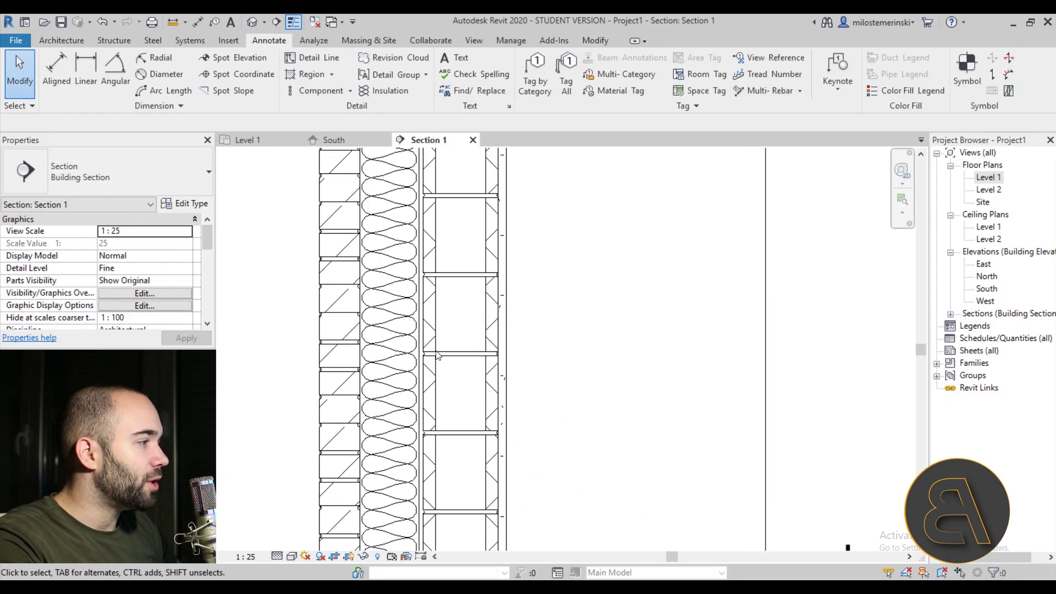
pyautogui.moveTo(485, 487); pyautogui.dragTo(485, 291, button='middle')
pyautogui.scroll(2, 484, 341)
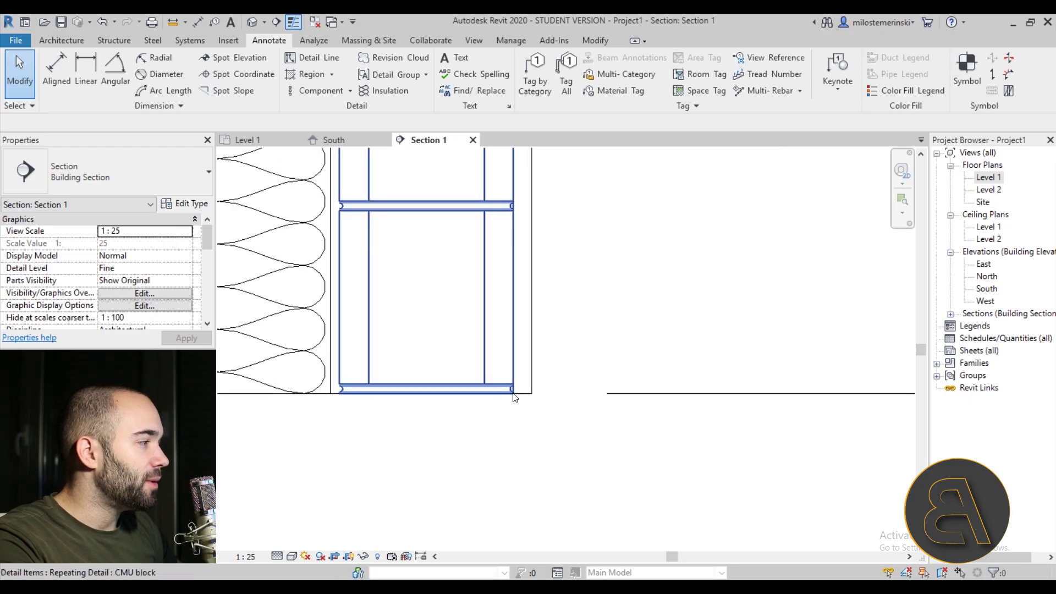
pyautogui.click(514, 397)
pyautogui.click(530, 454)
pyautogui.scroll(-2, 530, 454)
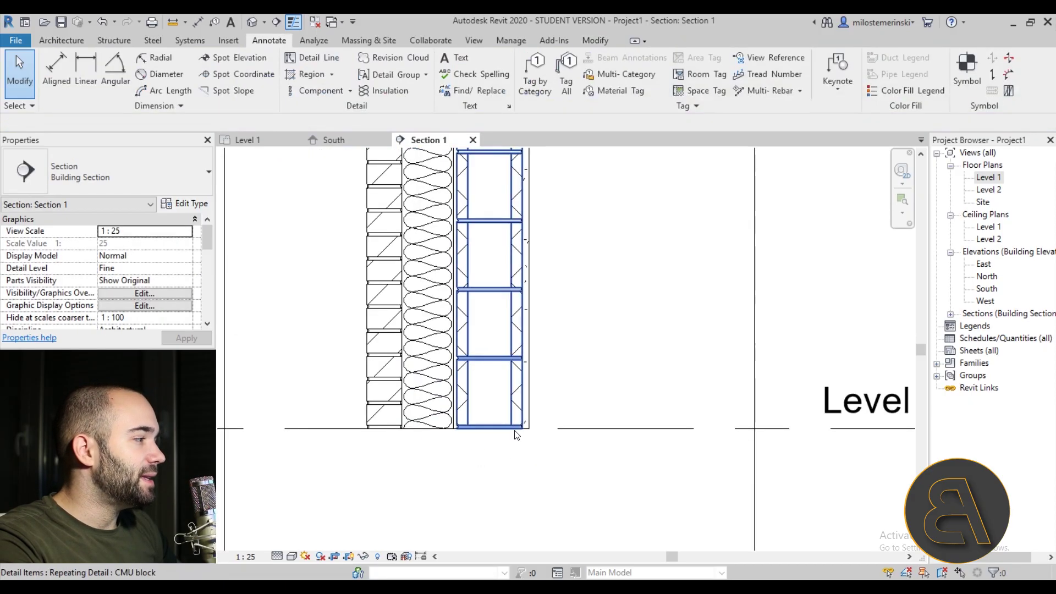
pyautogui.click(517, 435)
pyautogui.scroll(2, 397, 391)
pyautogui.press('Escape')
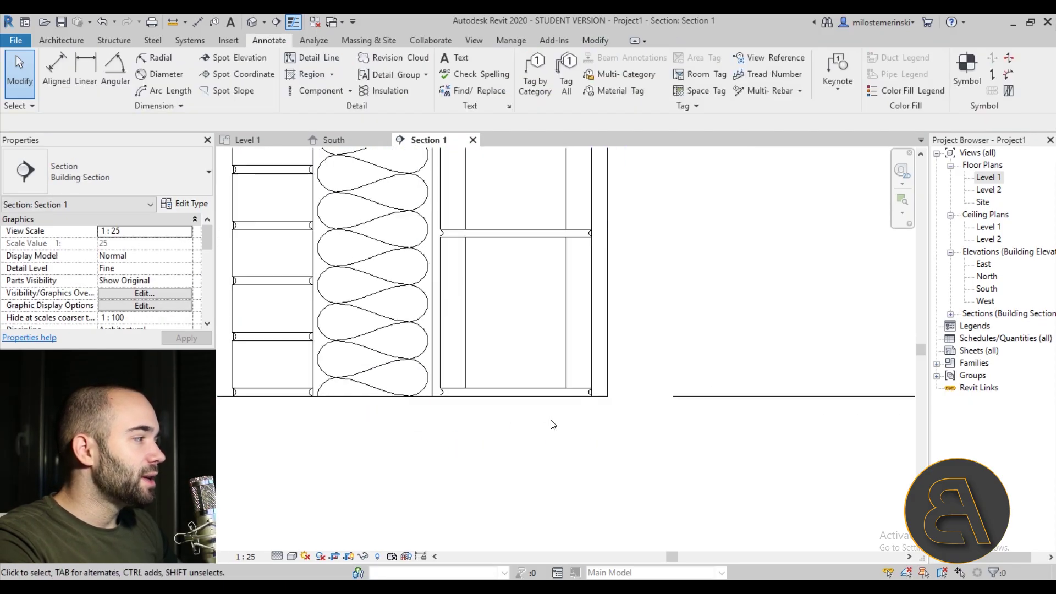
pyautogui.scroll(5, 443, 307)
pyautogui.scroll(-4, 443, 307)
pyautogui.moveTo(682, 462); pyautogui.dragTo(587, 420, button='middle')
pyautogui.scroll(2, 566, 297)
pyautogui.scroll(-2, 566, 297)
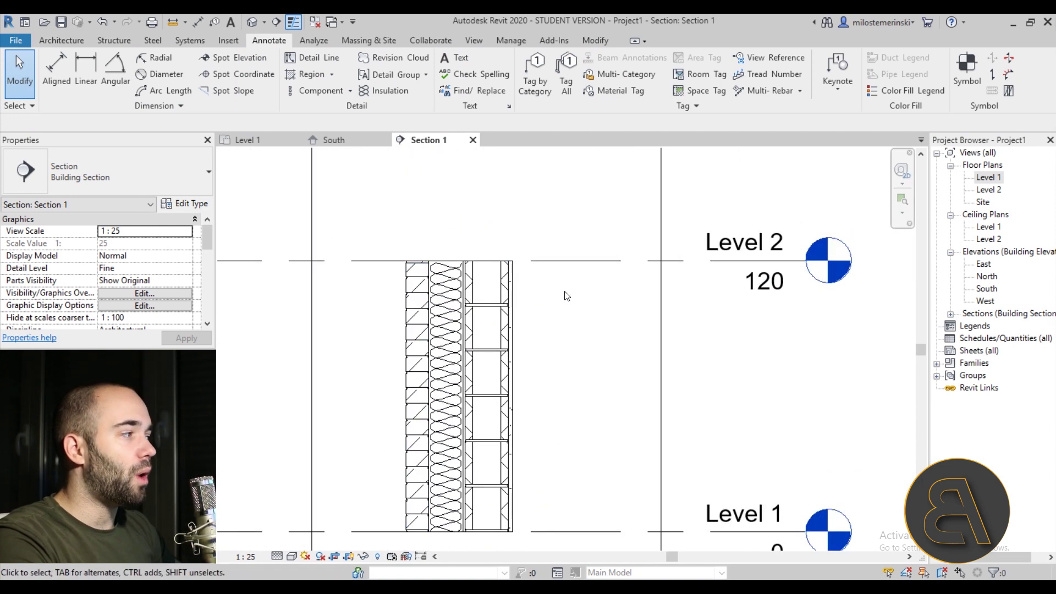
# - Raise Level 2 to about 148 cm above Level 1 in the wall section
pyautogui.click(514, 302)
pyautogui.scroll(-2, 575, 306)
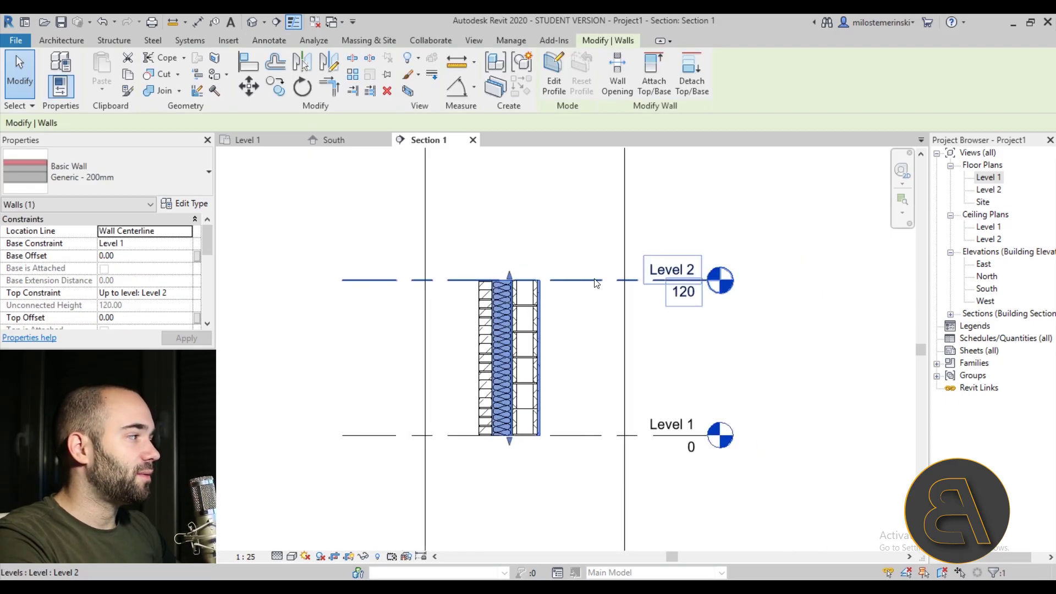
pyautogui.click(595, 282)
pyautogui.moveTo(595, 281); pyautogui.dragTo(594, 244)
pyautogui.press('Escape')
# - Stretch the brick and CMU block repeating details up to the raised Level 2 line
pyautogui.scroll(3, 558, 326)
pyautogui.click(559, 326)
pyautogui.moveTo(539, 300); pyautogui.dragTo(540, 213)
pyautogui.click(624, 304)
pyautogui.moveTo(631, 297)
pyautogui.mouseDown()
pyautogui.moveTo(655, 259)
pyautogui.moveTo(682, 258)
pyautogui.moveTo(664, 254)
pyautogui.moveTo(662, 215)
pyautogui.mouseUp()
pyautogui.press('Escape')
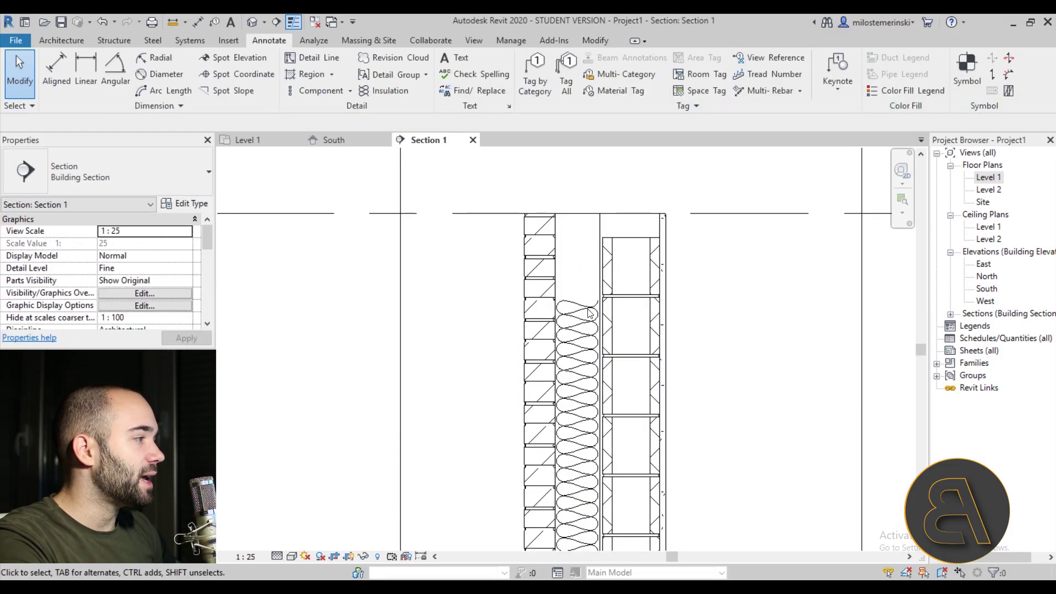
# - Extend the insulation batting up to the Level 2 line
pyautogui.click(588, 313)
pyautogui.moveTo(577, 300); pyautogui.dragTo(577, 214)
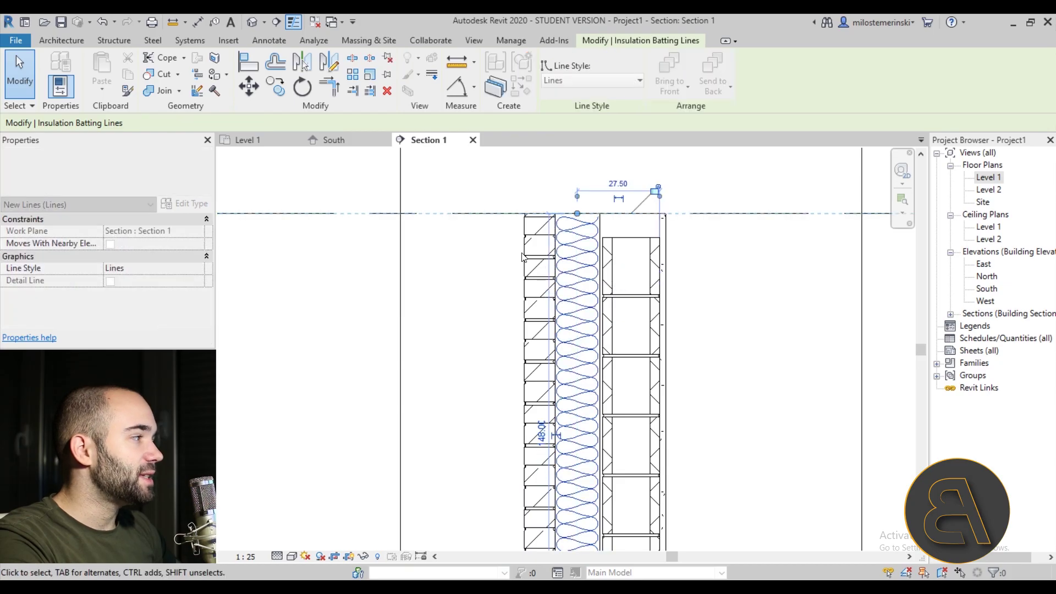
pyautogui.press('Escape')
# - Examine the heightened wall section and how its detail layers end at the wall top near Level 2
pyautogui.scroll(-3, 573, 349)
pyautogui.scroll(3, 483, 314)
pyautogui.scroll(-2, 501, 331)
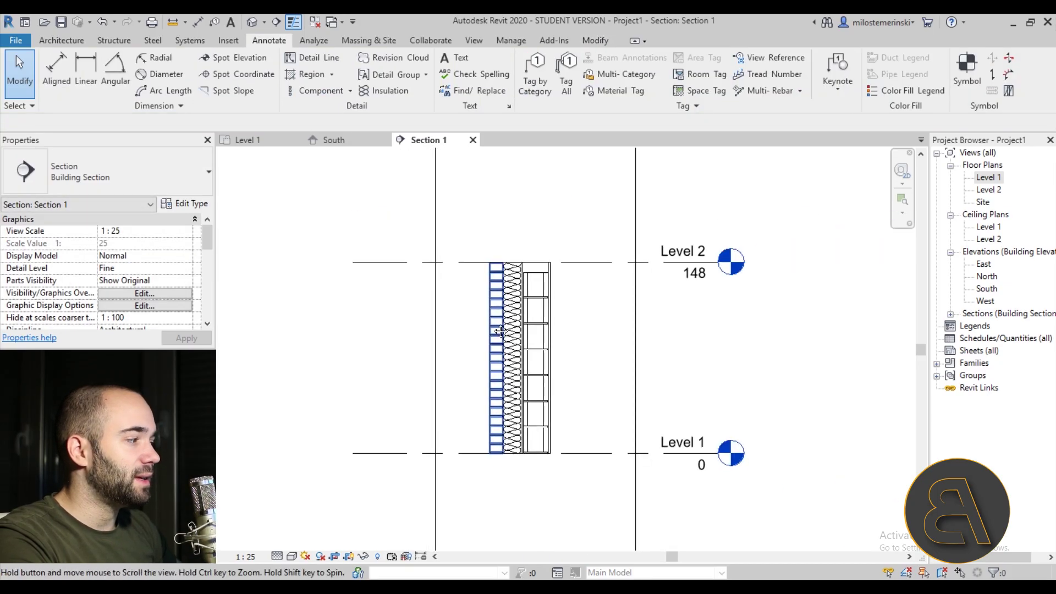
pyautogui.scroll(2, 487, 271)
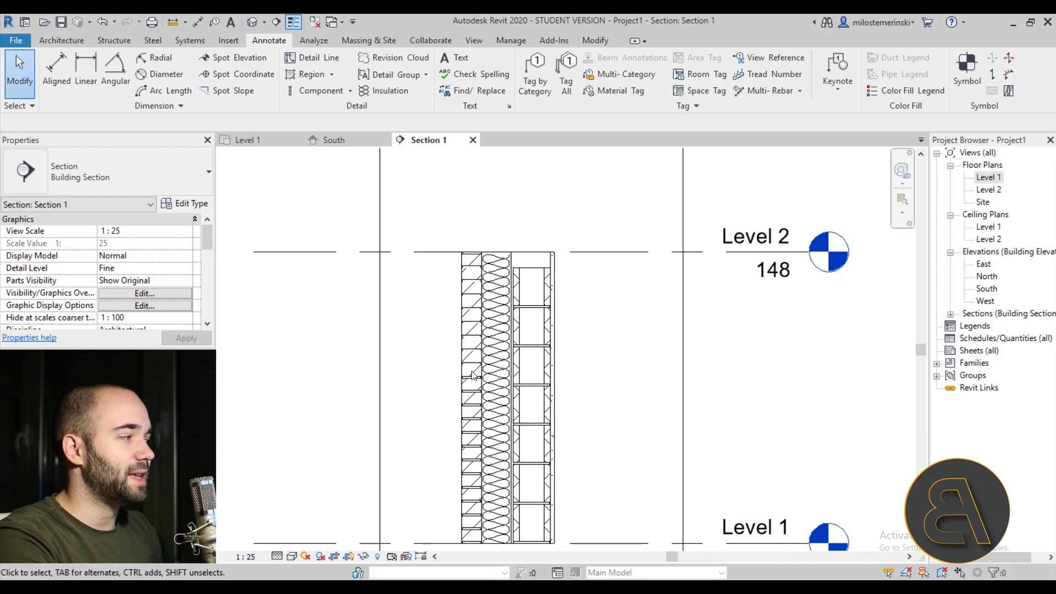
pyautogui.scroll(-3, 473, 376)
pyautogui.moveTo(462, 338); pyautogui.dragTo(436, 311, button='middle')
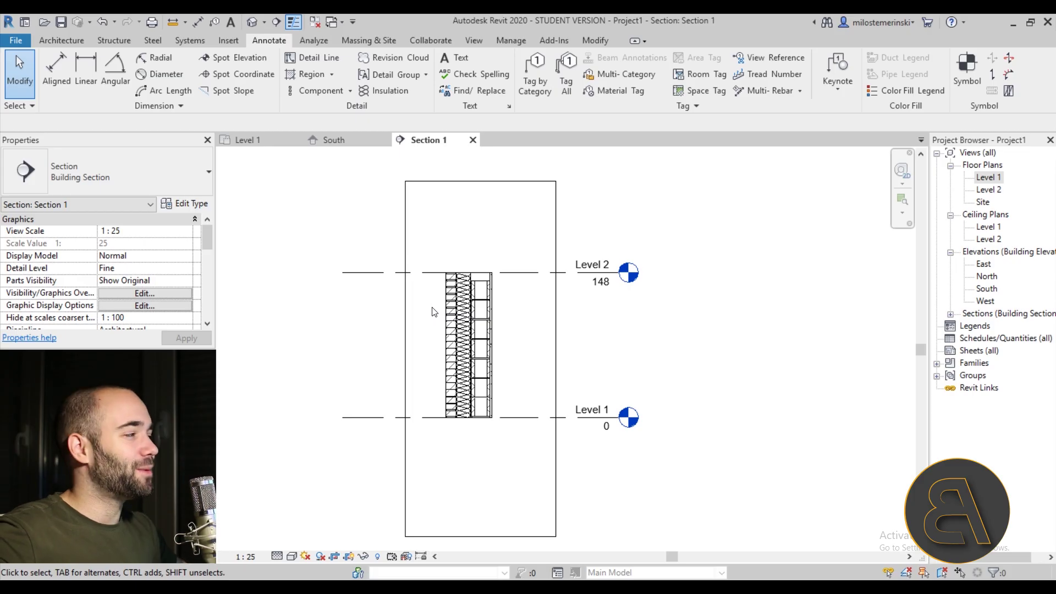
pyautogui.click(473, 283)
pyautogui.scroll(2, 480, 275)
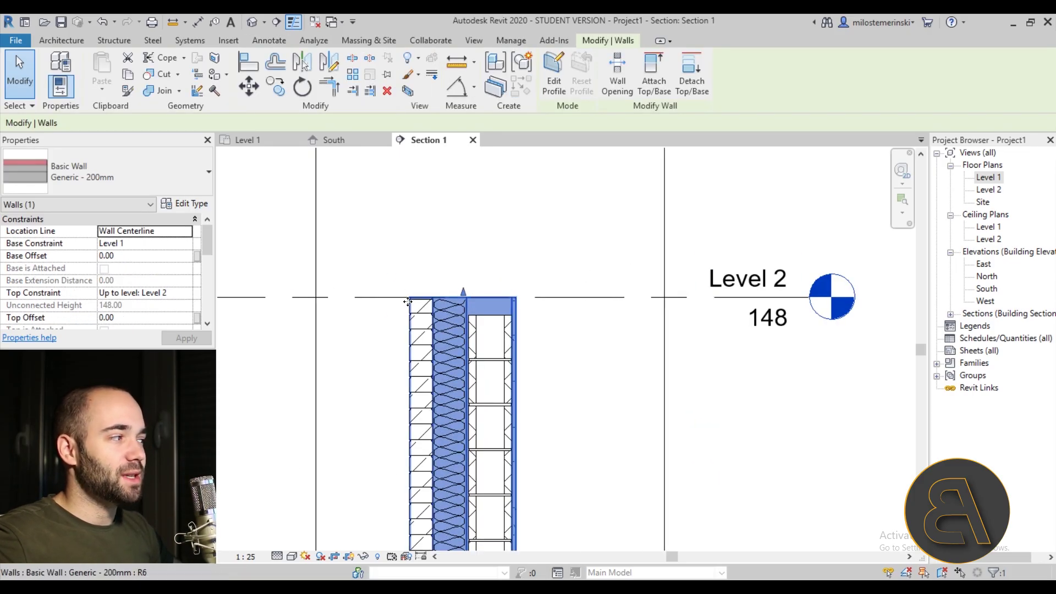
pyautogui.click(502, 264)
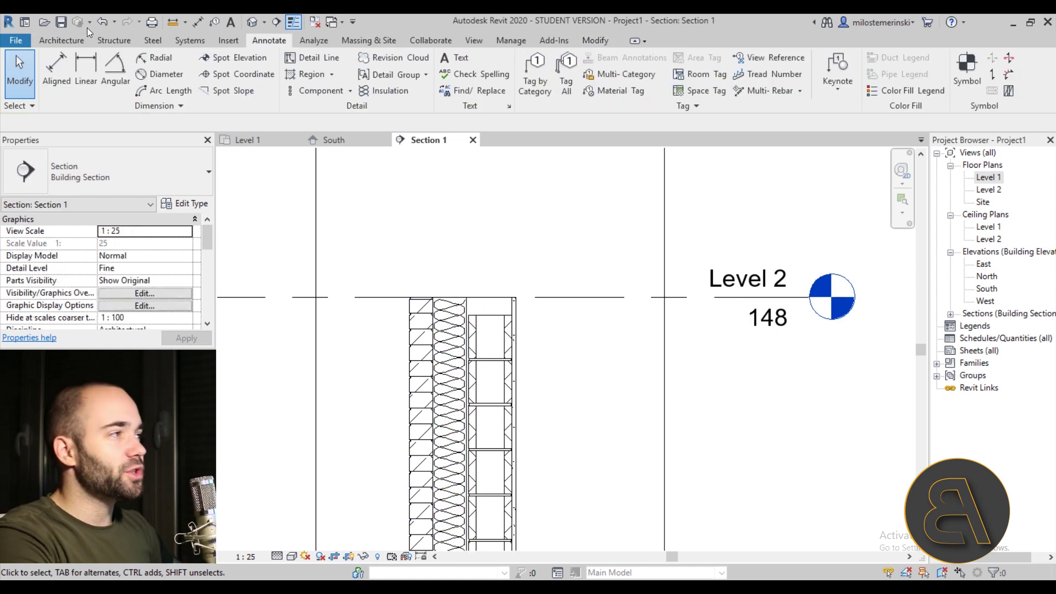
# - Open the Generic - 200mm wall's type properties and preview the top of the wall in the Section: Modify type view
pyautogui.click(460, 260)
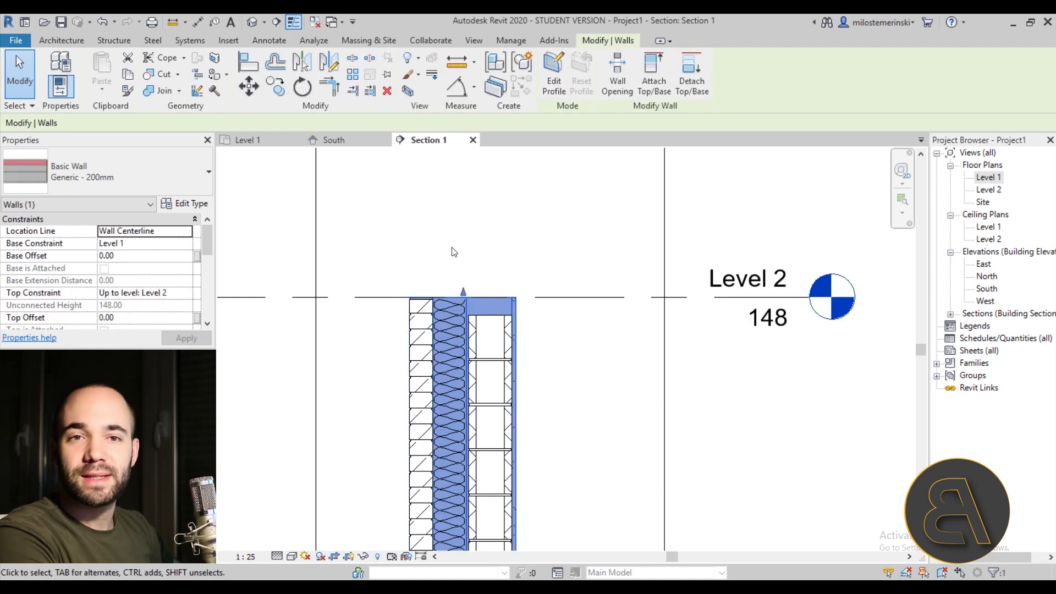
pyautogui.click(191, 204)
pyautogui.moveTo(576, 103); pyautogui.dragTo(784, 97)
pyautogui.click(566, 481)
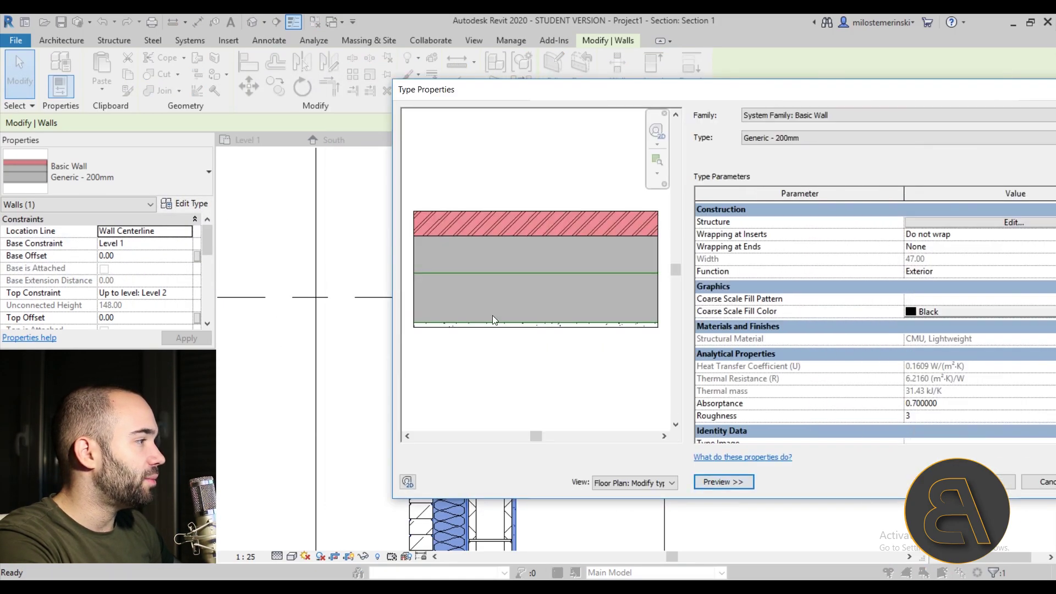
pyautogui.click(633, 483)
pyautogui.click(633, 504)
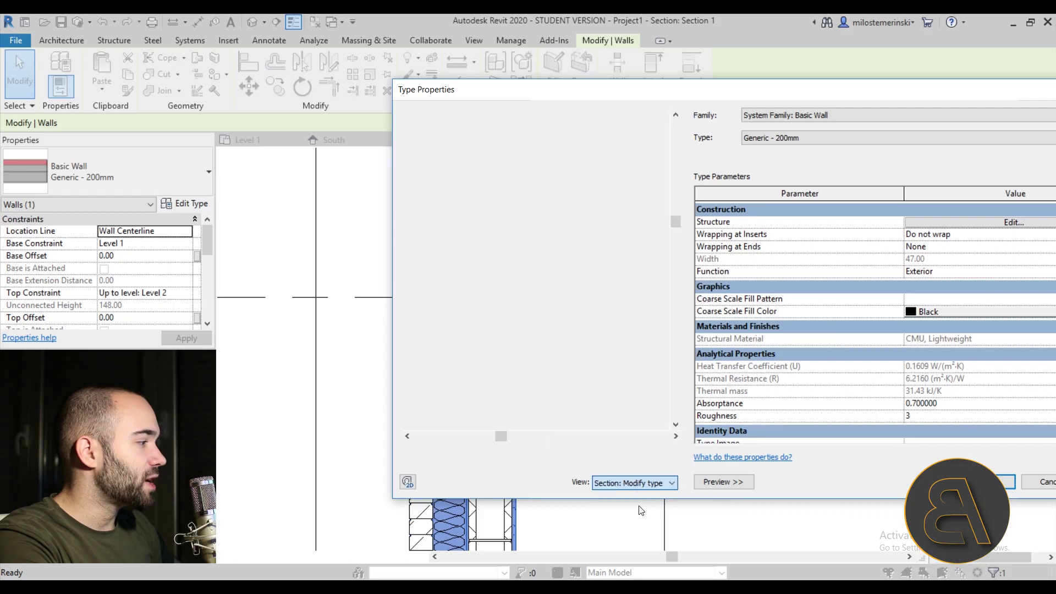
pyautogui.moveTo(550, 89); pyautogui.dragTo(455, 92)
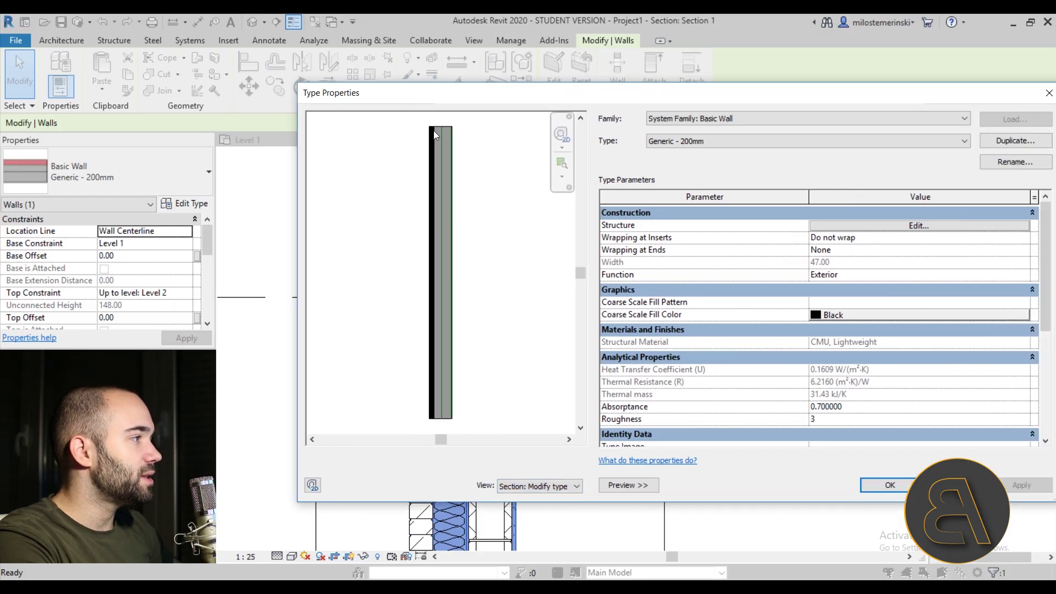
pyautogui.scroll(3, 439, 134)
pyautogui.scroll(-2, 437, 317)
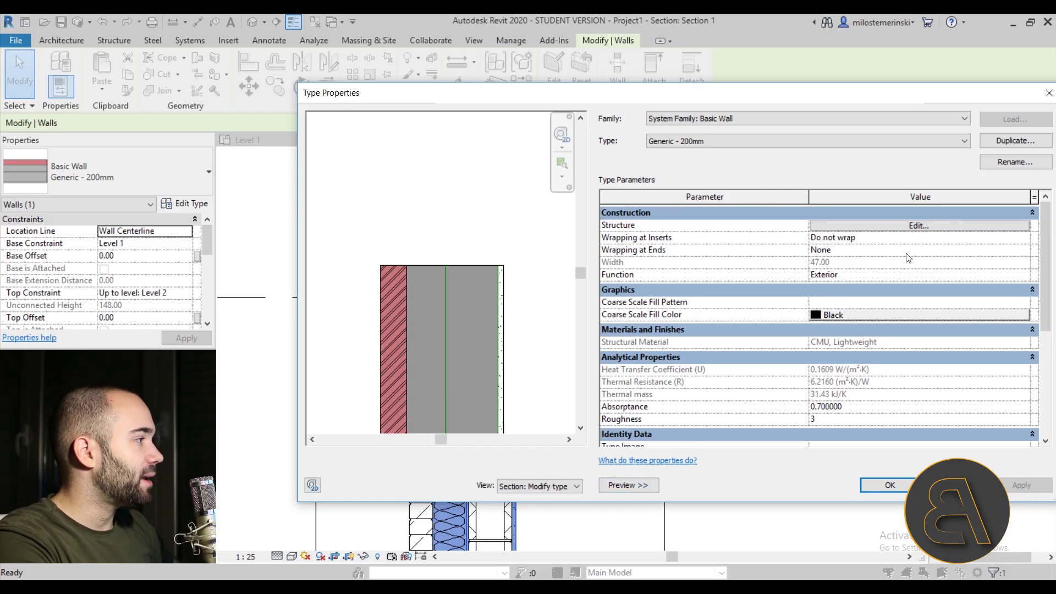
# - Open the wall structure's sweeps and load the M_Parapet Cap-Precast profile from the US Metric Profiles > Wall folder
pyautogui.click(913, 226)
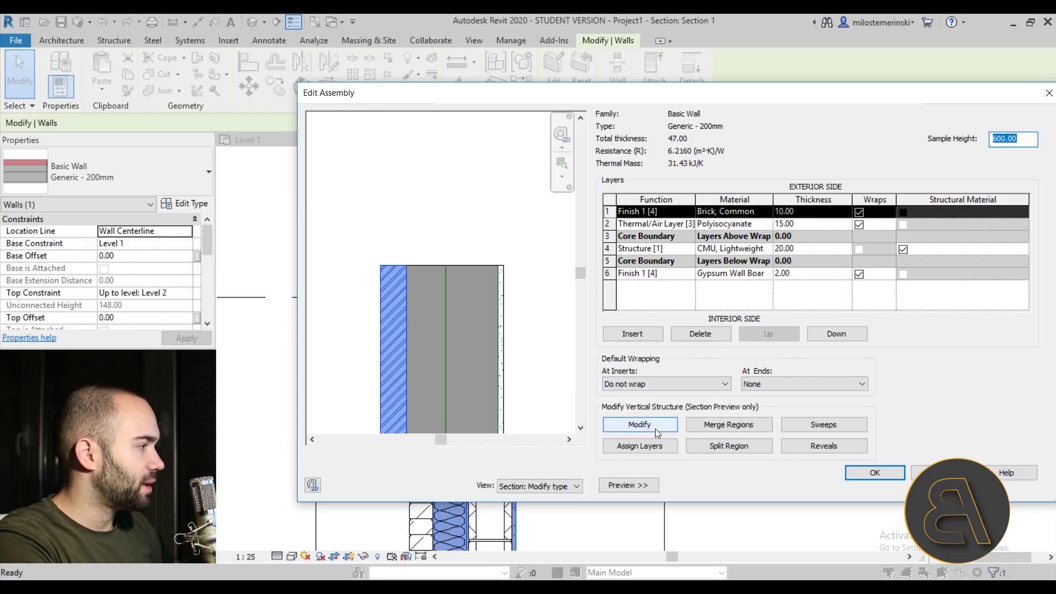
pyautogui.click(823, 425)
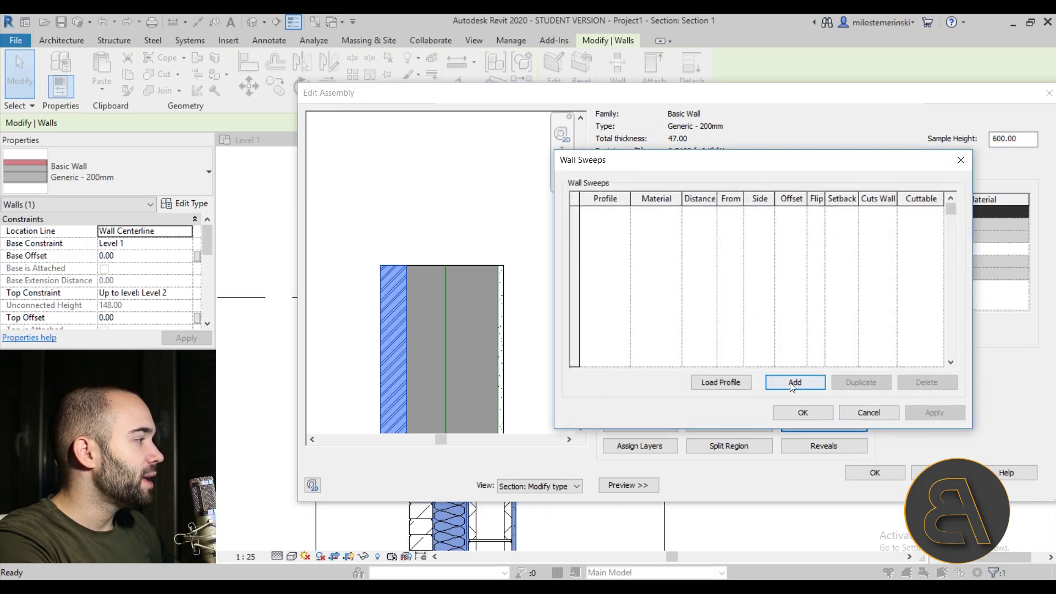
pyautogui.click(743, 384)
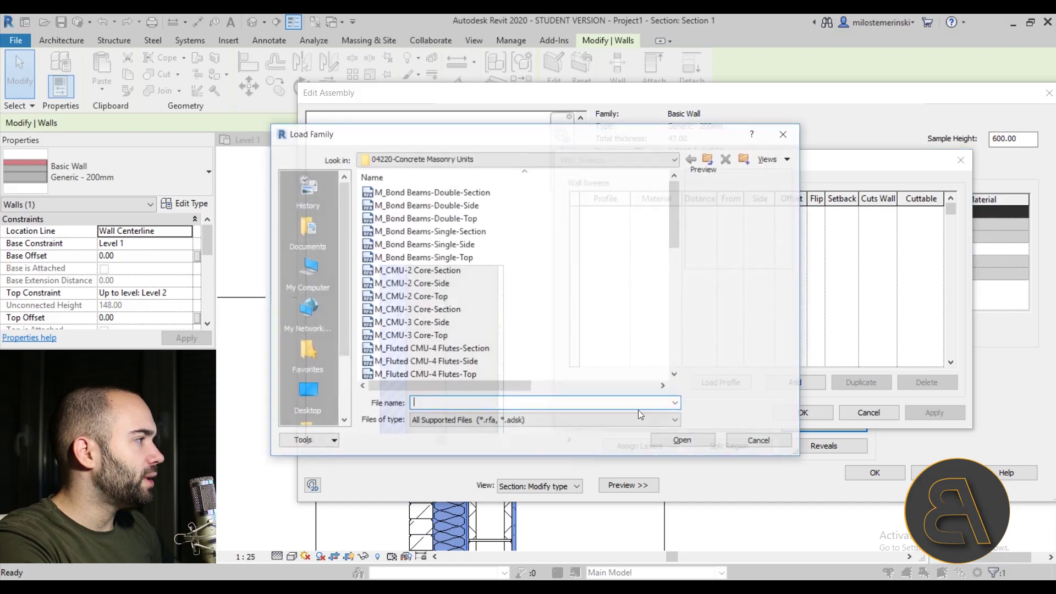
pyautogui.click(716, 161)
pyautogui.click(716, 162)
pyautogui.click(715, 161)
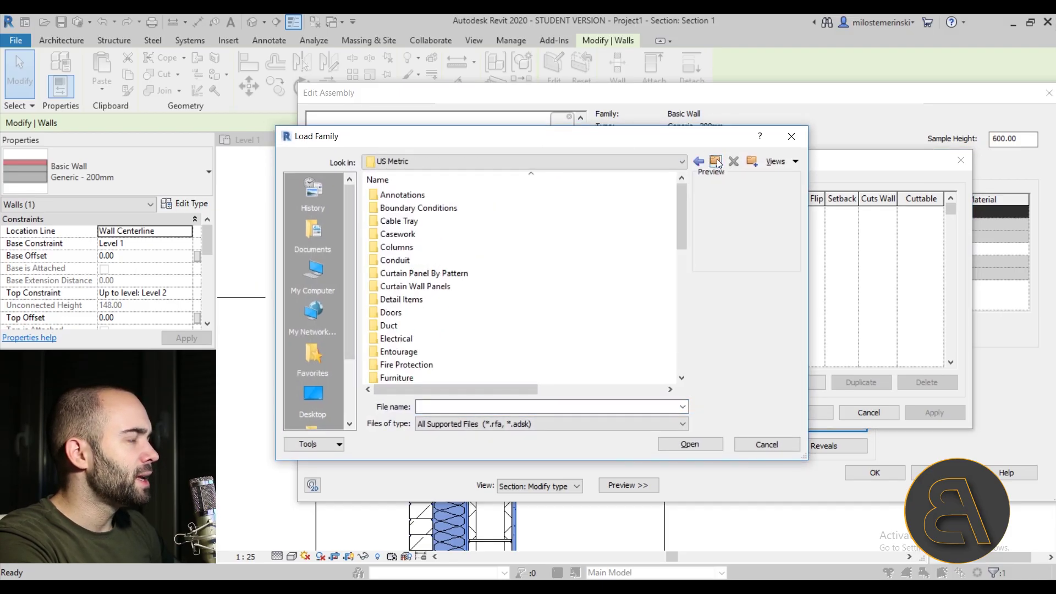
pyautogui.scroll(-6, 468, 303)
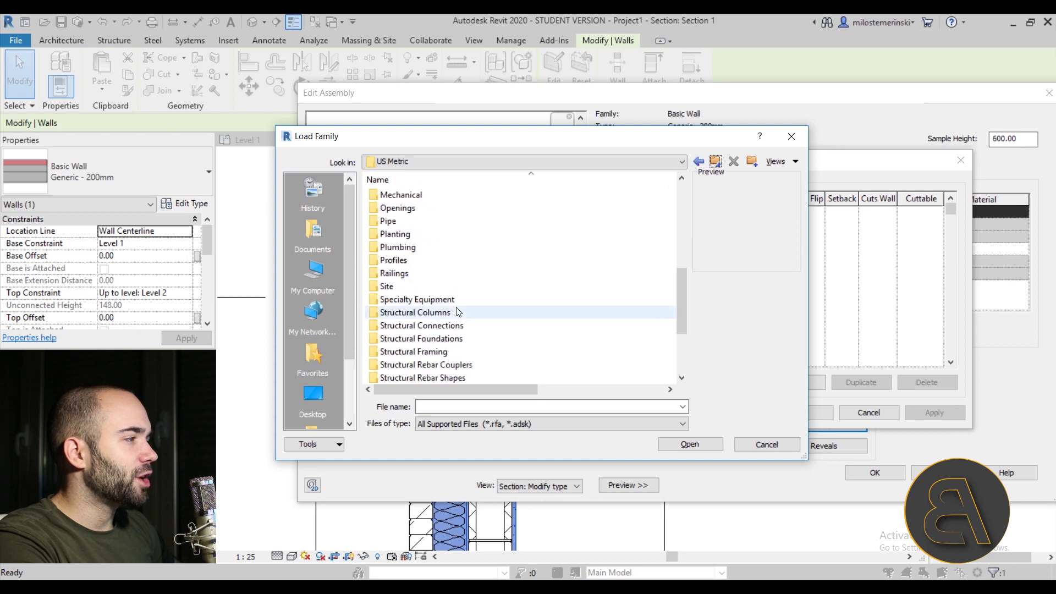
pyautogui.doubleClick(399, 260)
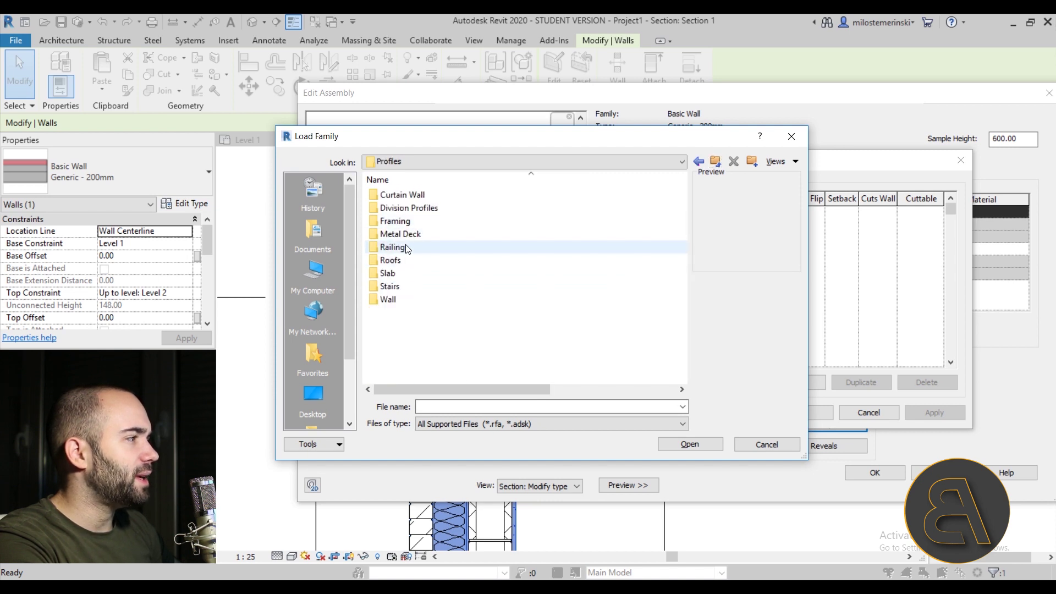
pyautogui.doubleClick(392, 299)
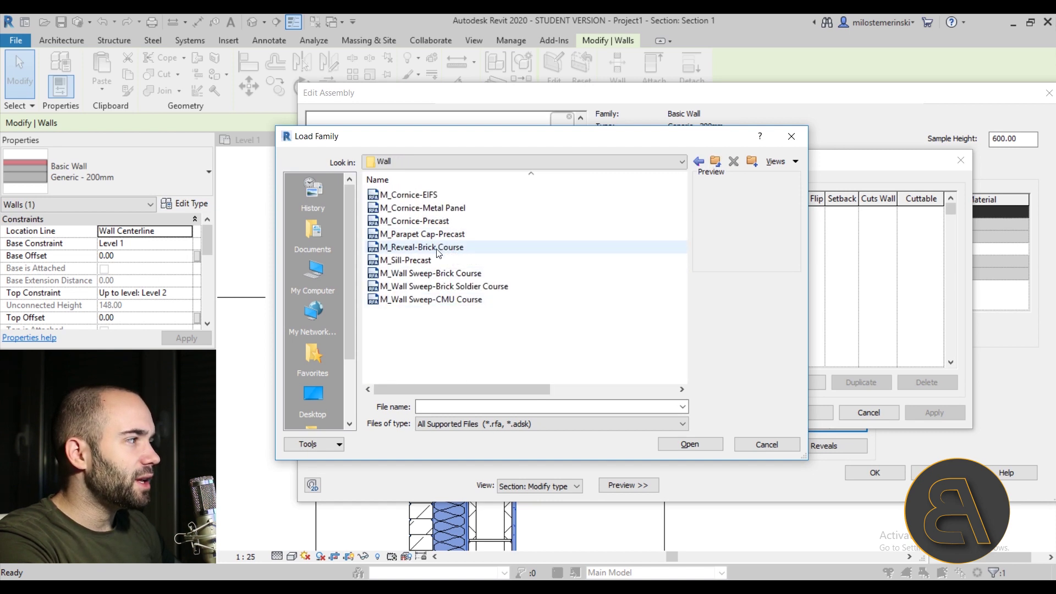
pyautogui.click(408, 236)
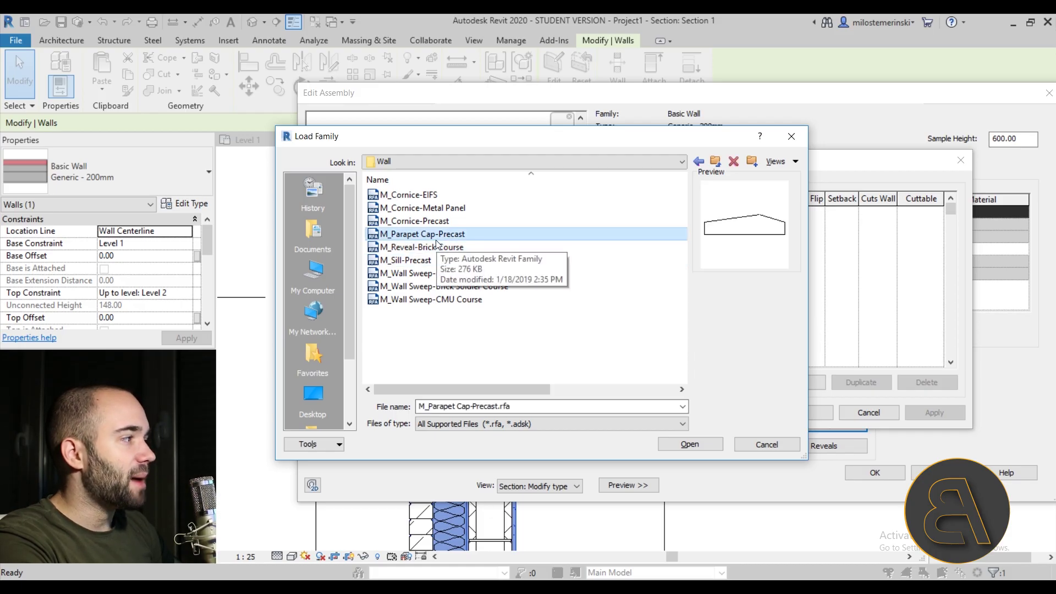
pyautogui.click(690, 444)
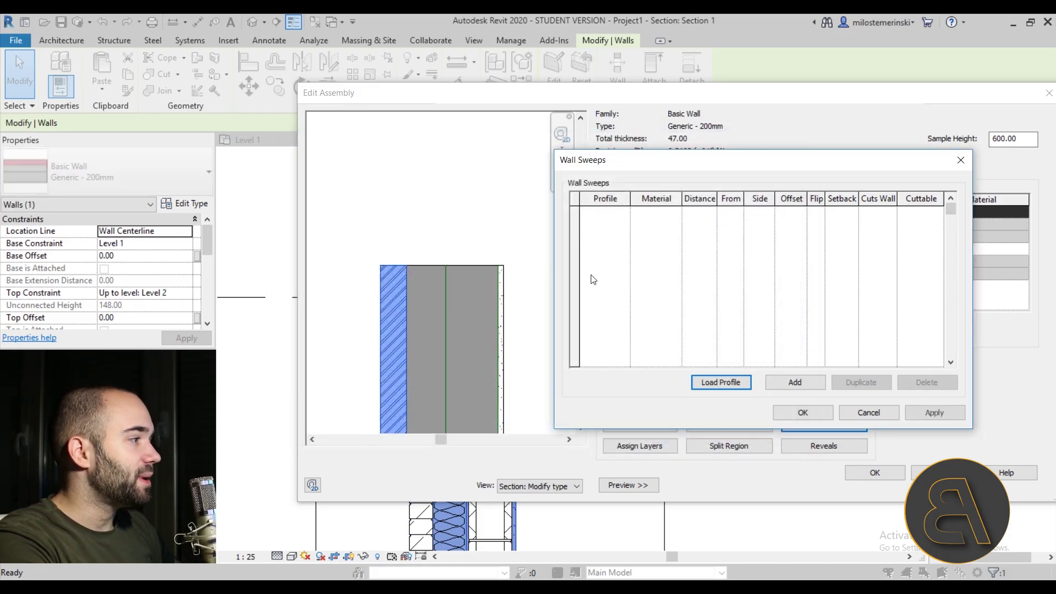
# - Add a wall sweep using the M_Parapet Cap-Precast : 450mm Wide profile, positioned from the wall's top, and apply it
pyautogui.click(809, 384)
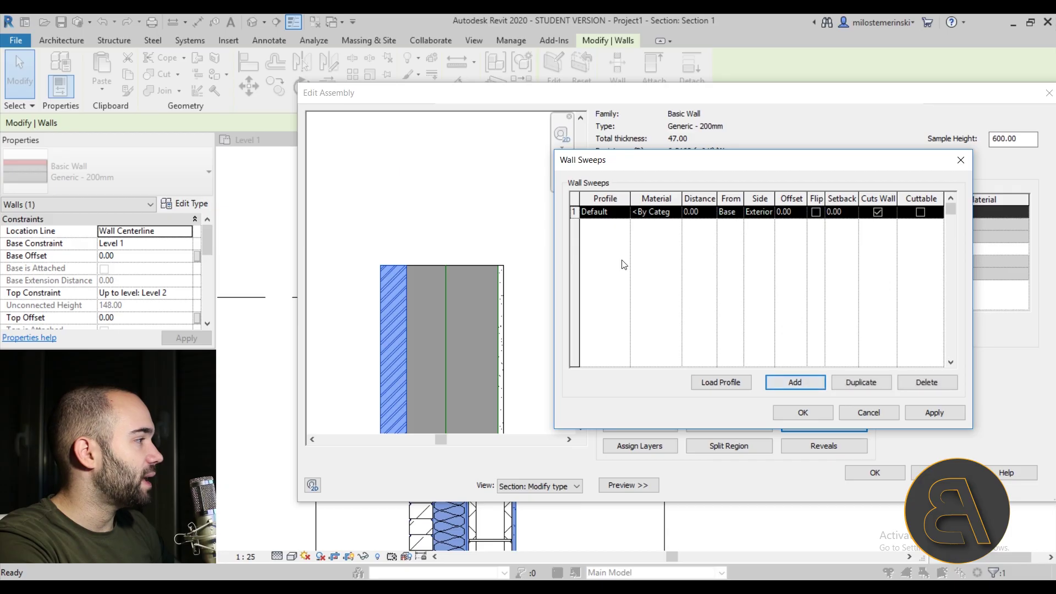
pyautogui.click(620, 214)
pyautogui.click(624, 213)
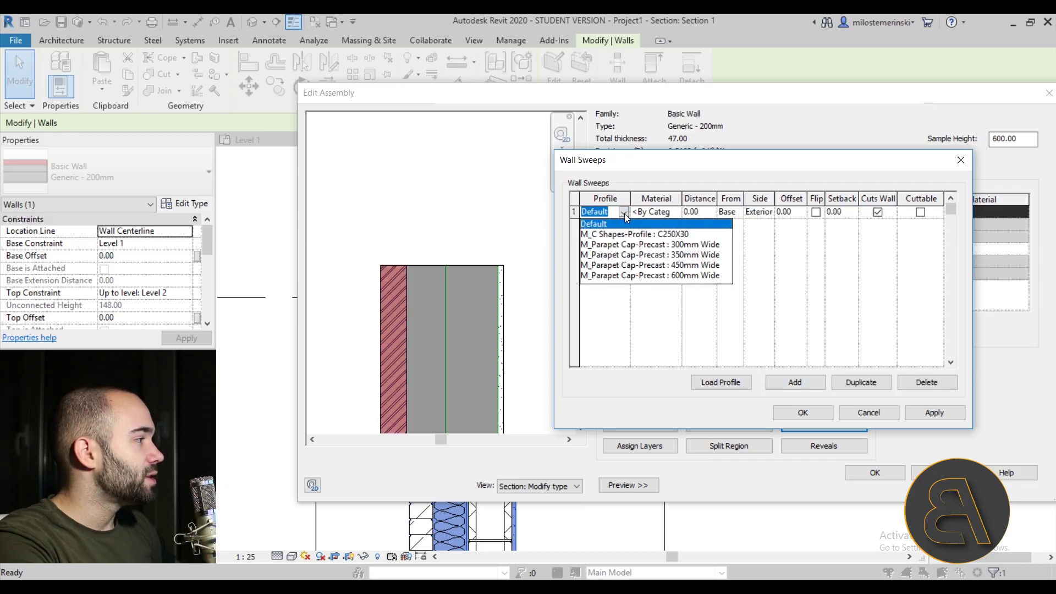
pyautogui.click(655, 266)
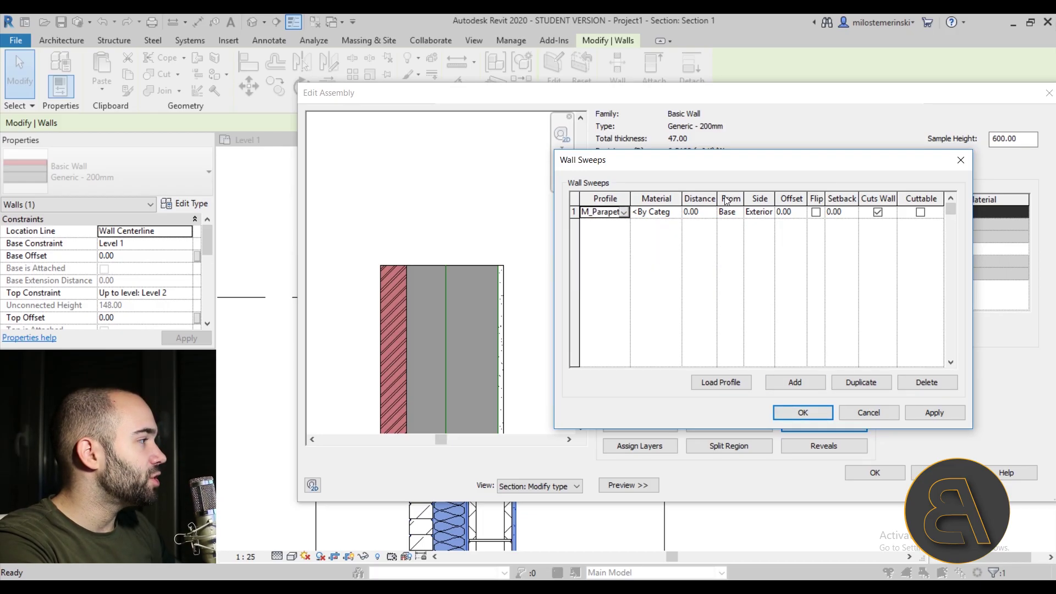
pyautogui.click(735, 212)
pyautogui.click(738, 213)
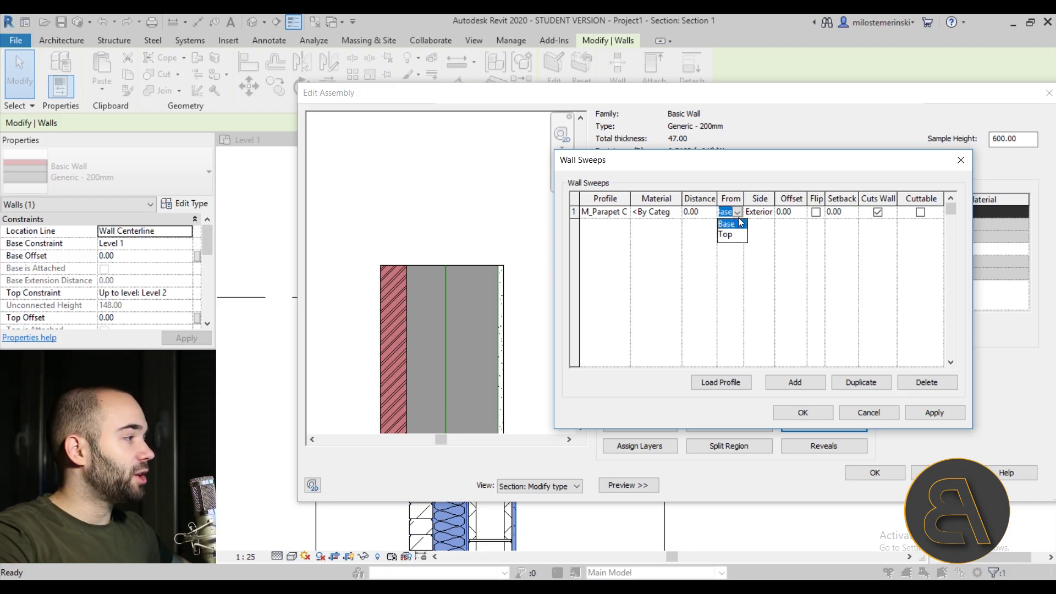
pyautogui.click(726, 234)
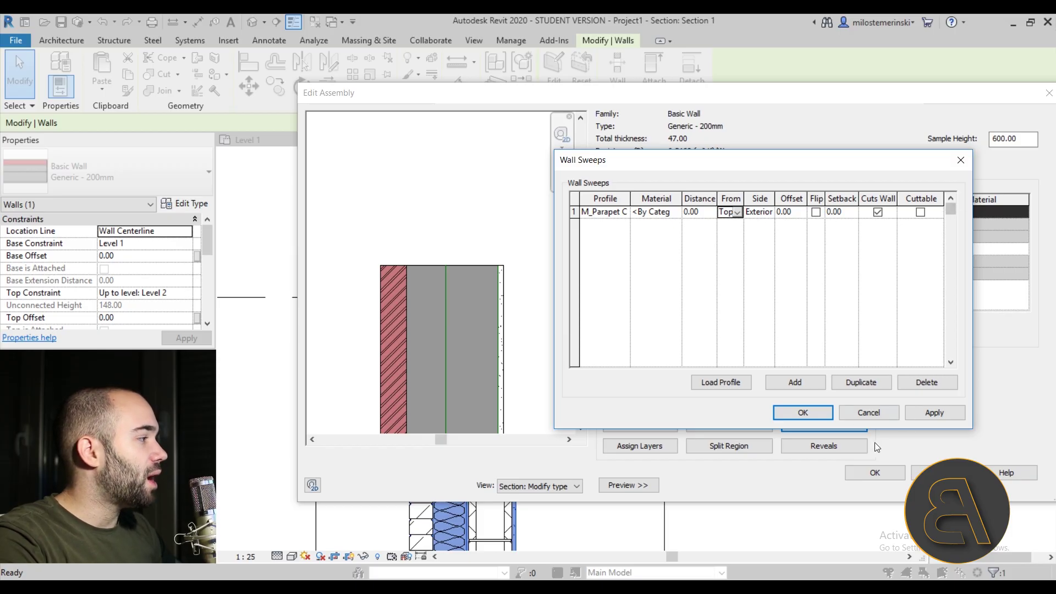
pyautogui.click(950, 415)
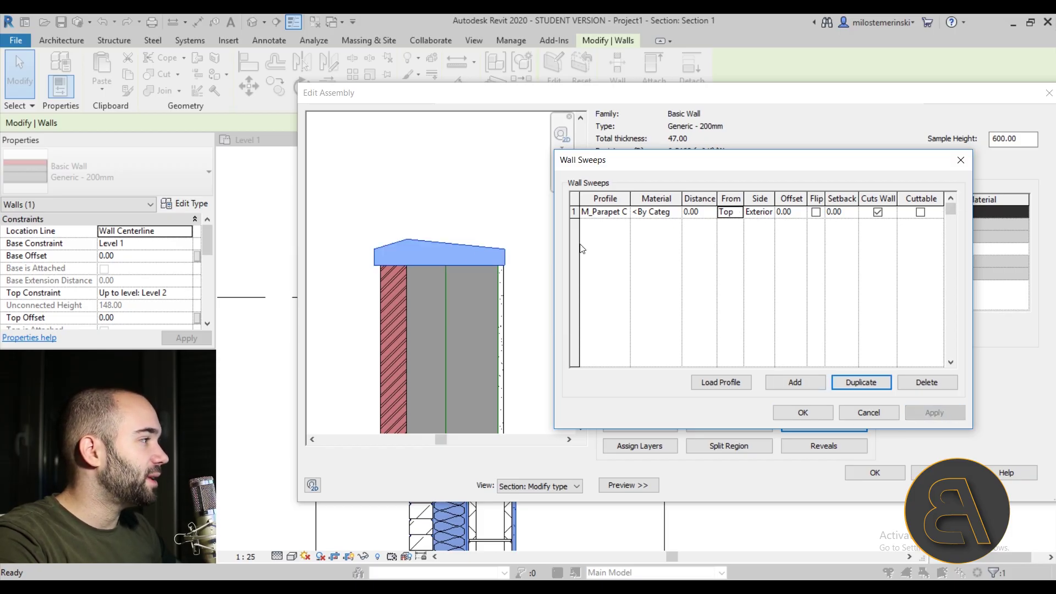
# - Change the sweep's profile to M_Parapet Cap-Precast : 600mm Wide and apply it
pyautogui.click(605, 213)
pyautogui.click(623, 212)
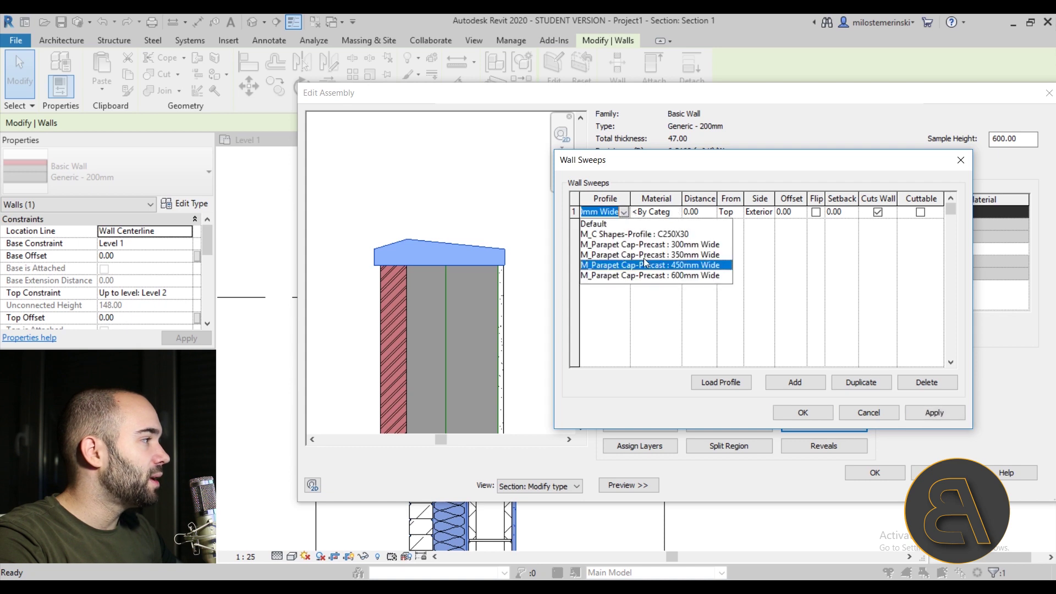
pyautogui.click(647, 277)
pyautogui.click(918, 412)
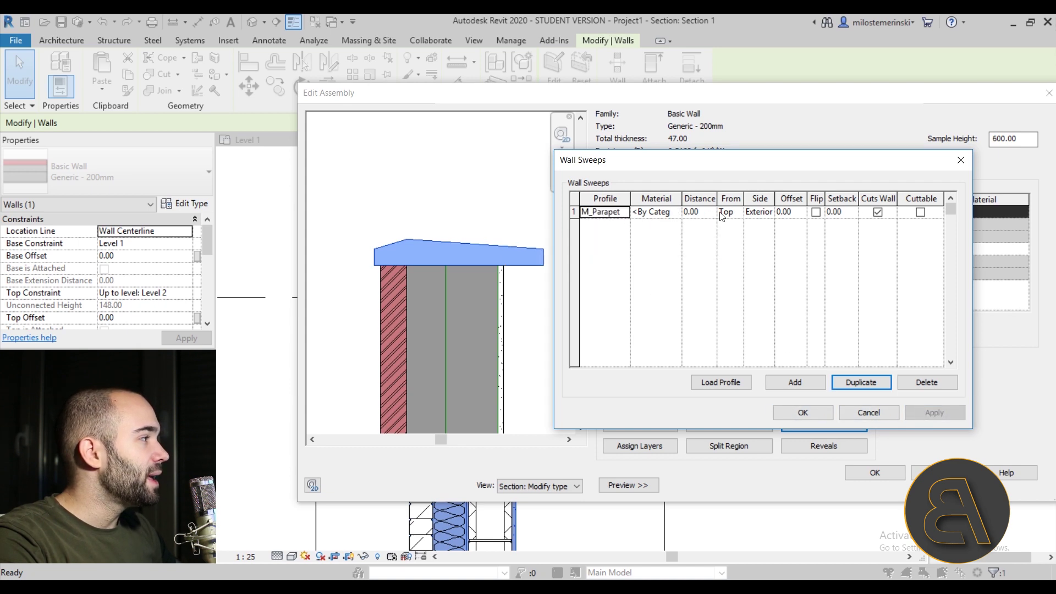
# - Set the parapet cap sweep's offset to 5 cm and apply it
pyautogui.click(795, 214)
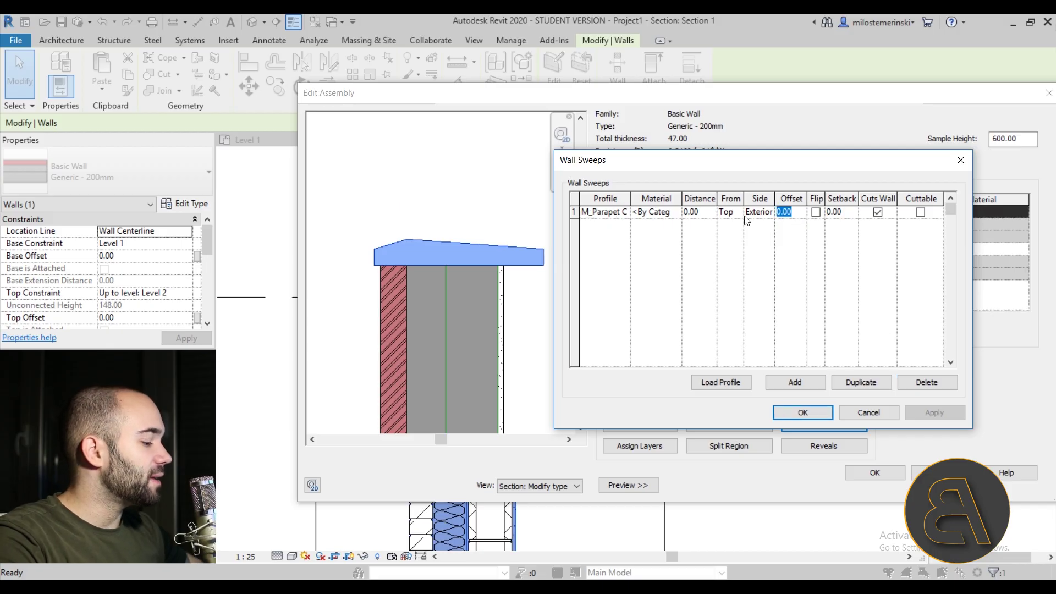
pyautogui.write('5')
pyautogui.press('Tab')
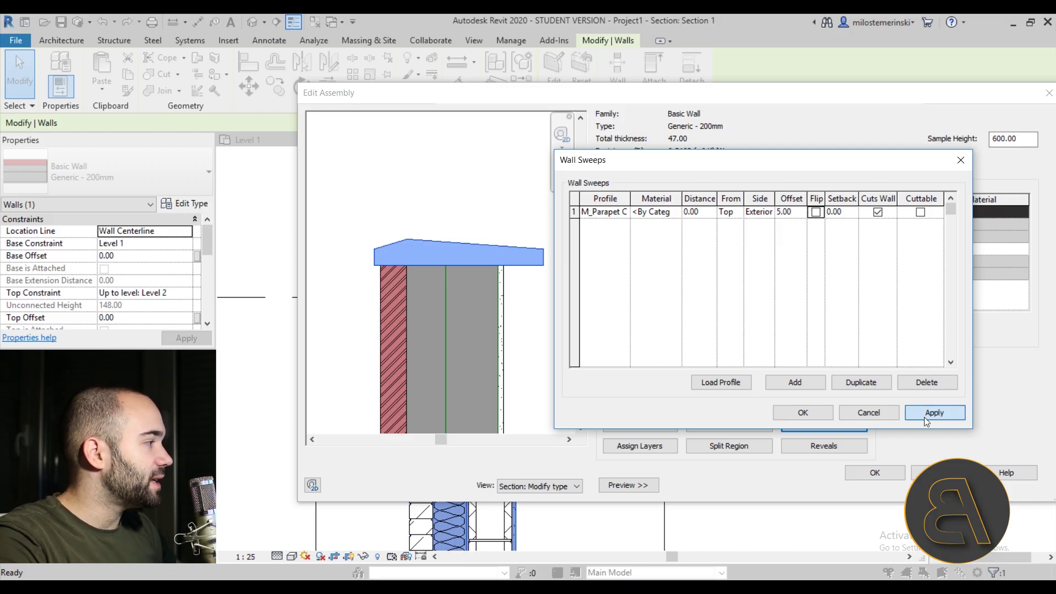
pyautogui.click(924, 414)
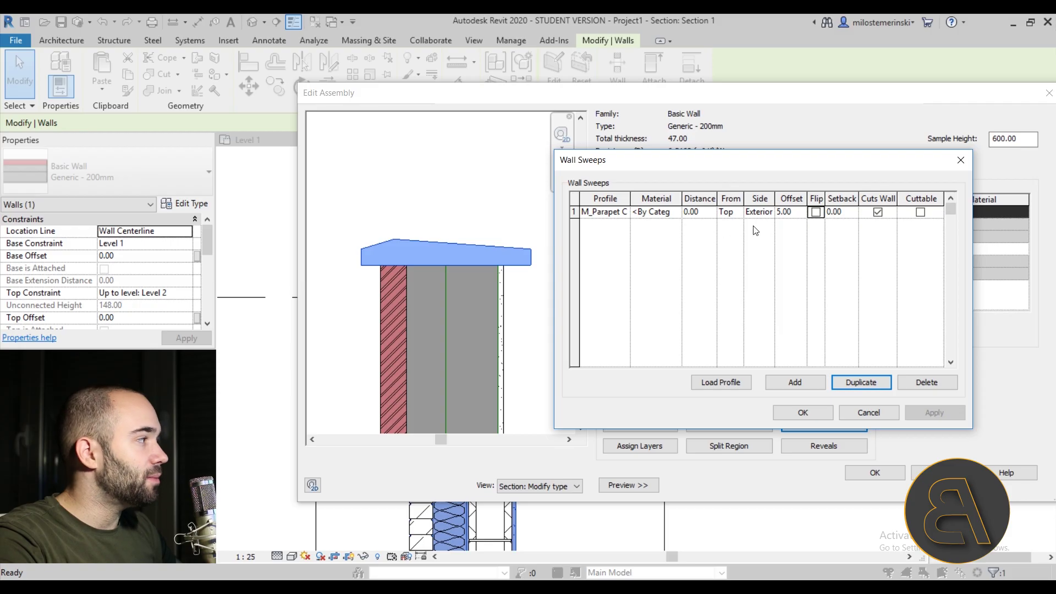
# - Set the parapet cap sweep's offset to 6 cm and apply it
pyautogui.click(799, 214)
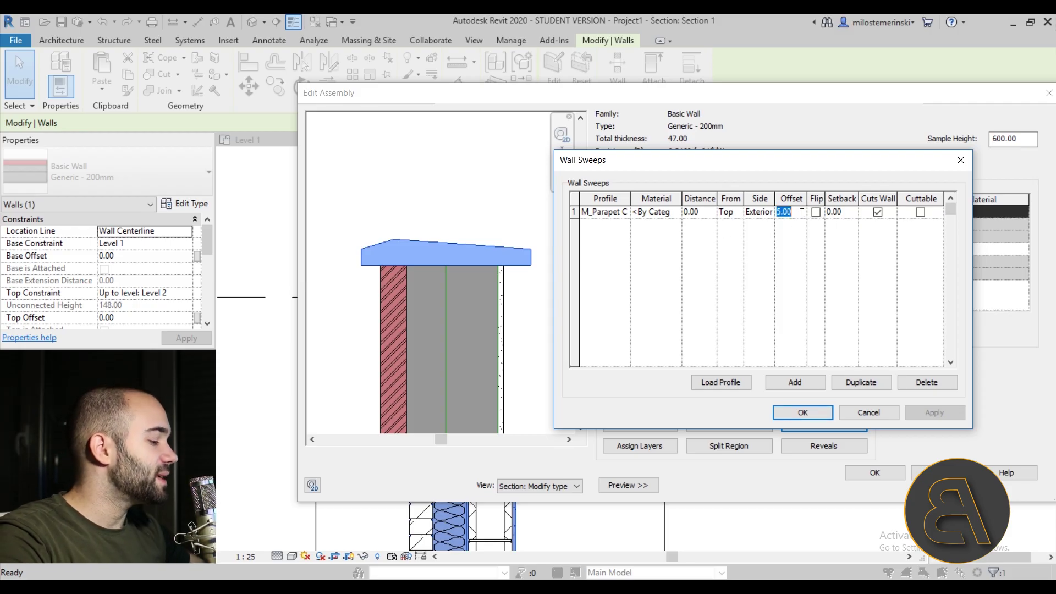
pyautogui.write('6')
pyautogui.click(933, 413)
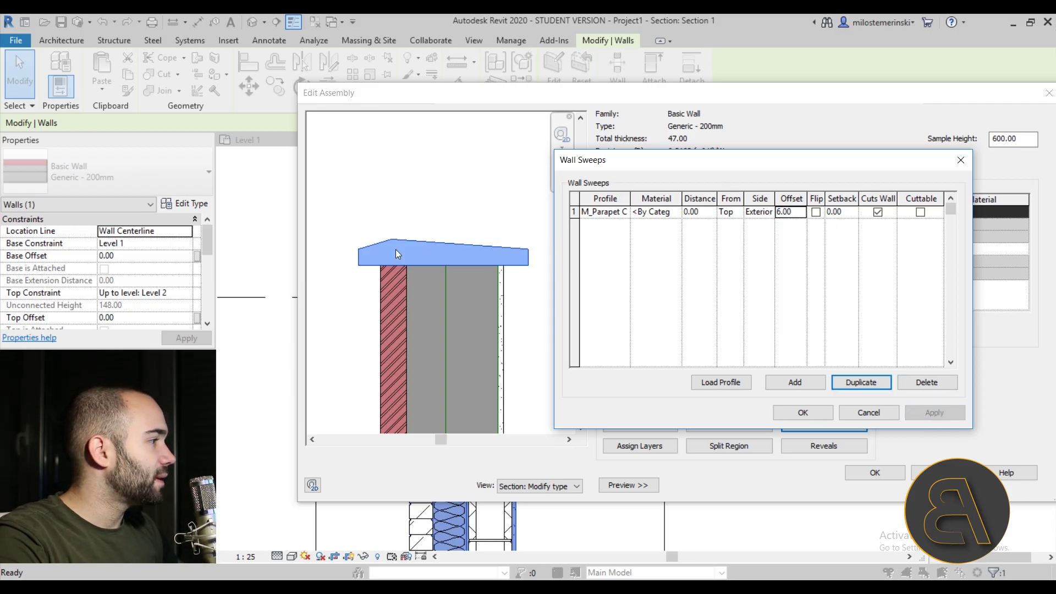
# - Open the material selection for the parapet cap sweep and search the materials for "concre"
pyautogui.click(657, 212)
pyautogui.click(677, 212)
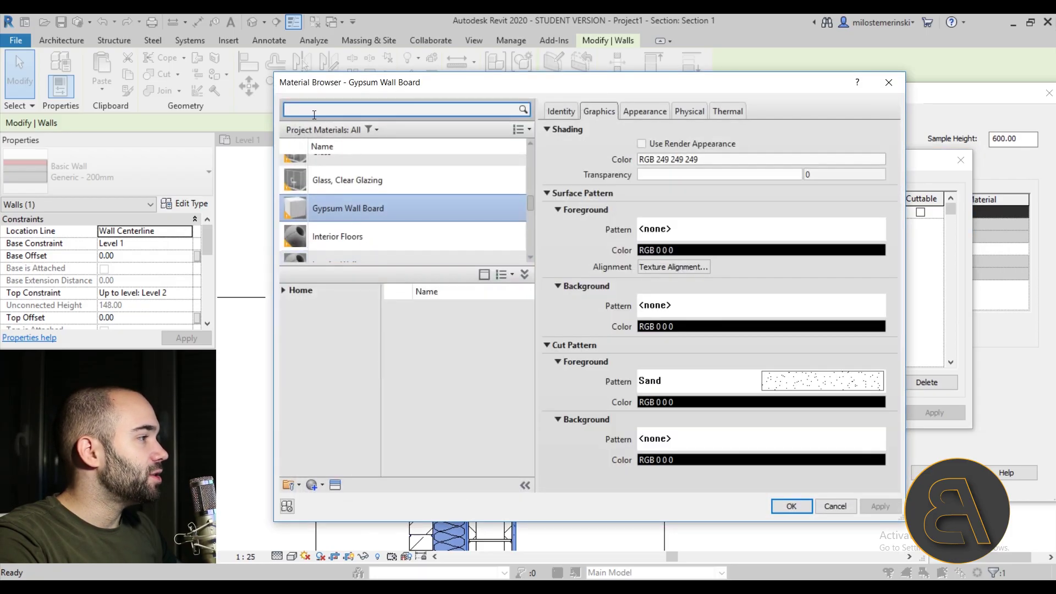
pyautogui.scroll(1, 365, 211)
pyautogui.click(350, 108)
pyautogui.write('conmc')
pyautogui.press('BackSpace')
pyautogui.press('BackSpace')
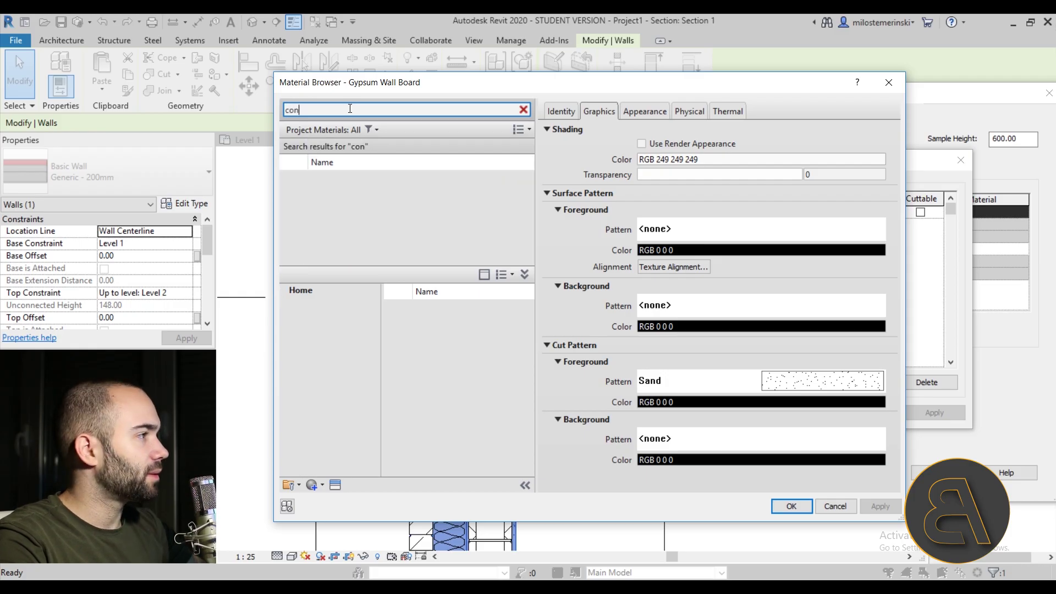
pyautogui.write('cre')
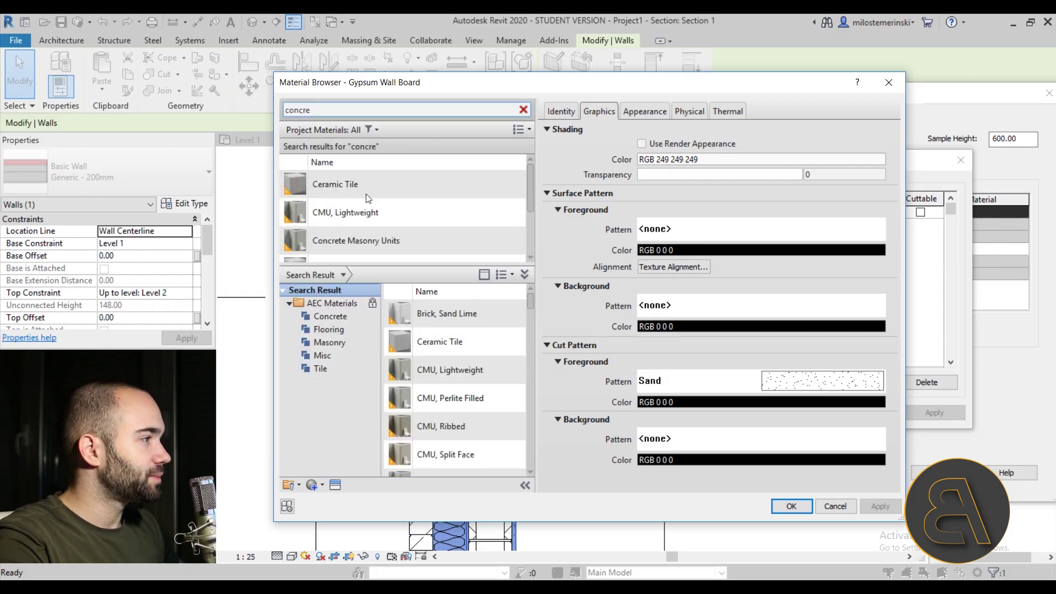
# - Assign Concrete, Cast In Situ to the parapet cap sweep, apply it, and accept the sweep, assembly and wall type edits
pyautogui.scroll(-2, 400, 249)
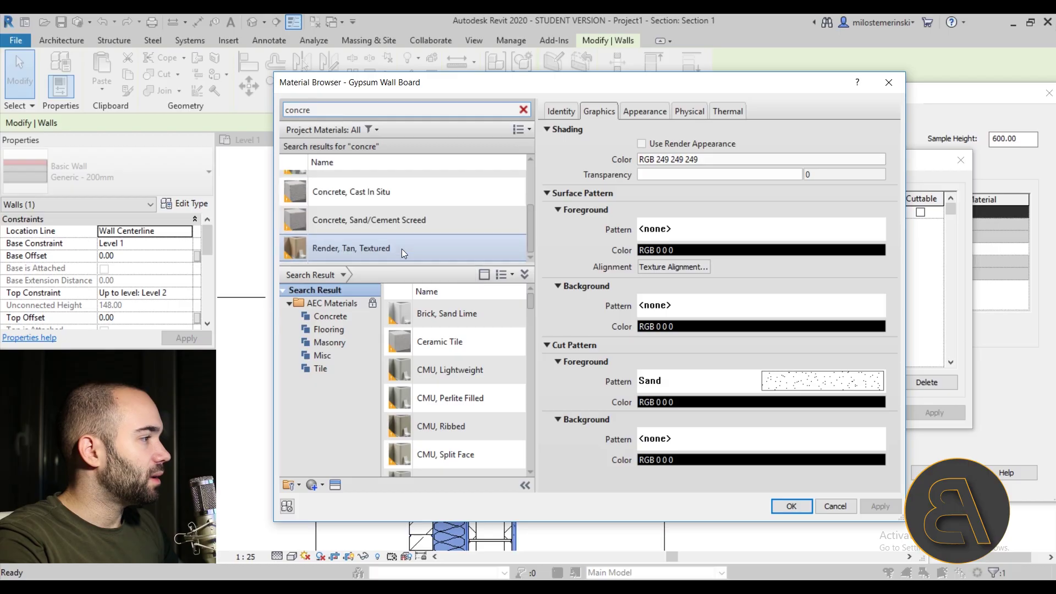
pyautogui.doubleClick(358, 194)
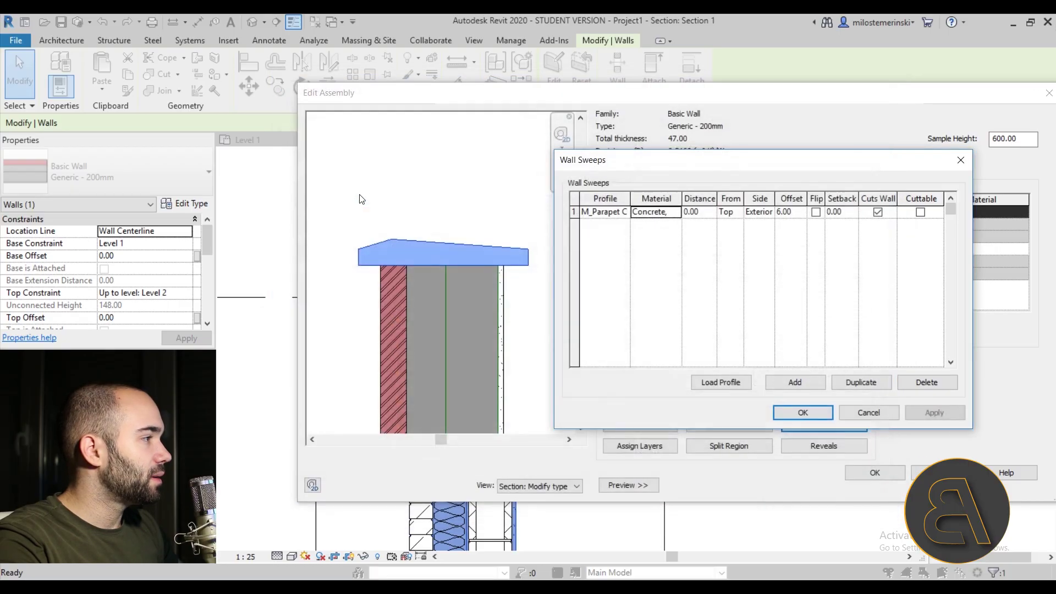
pyautogui.click(933, 413)
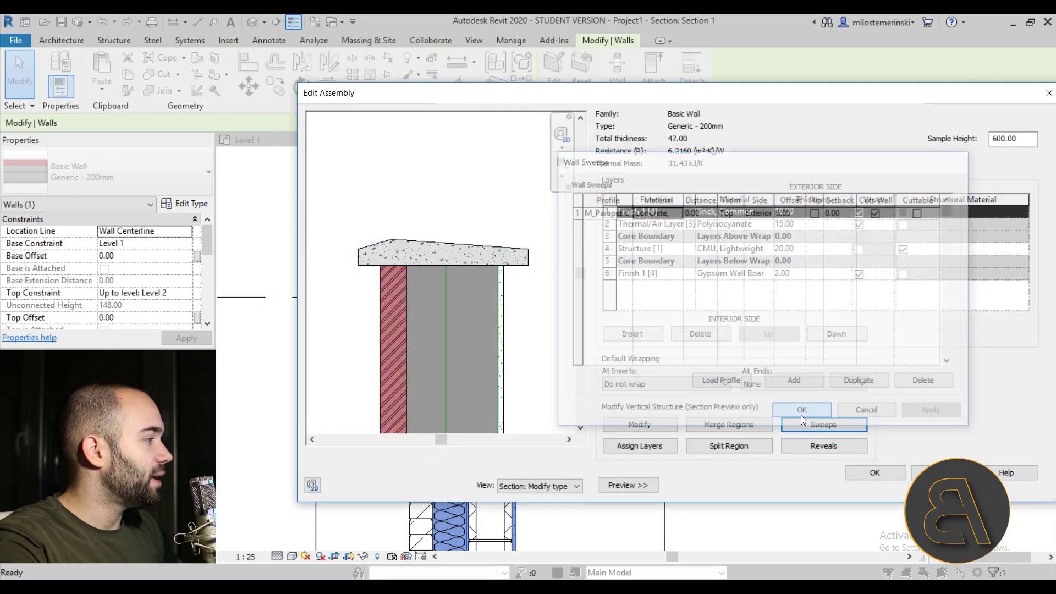
pyautogui.click(855, 415)
pyautogui.click(885, 479)
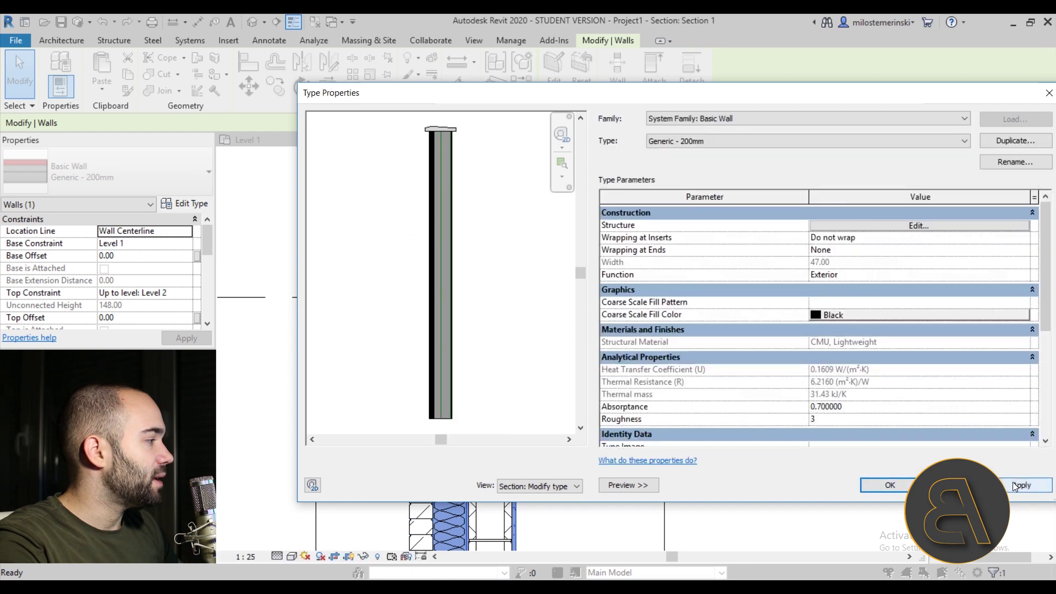
pyautogui.click(885, 483)
pyautogui.click(792, 507)
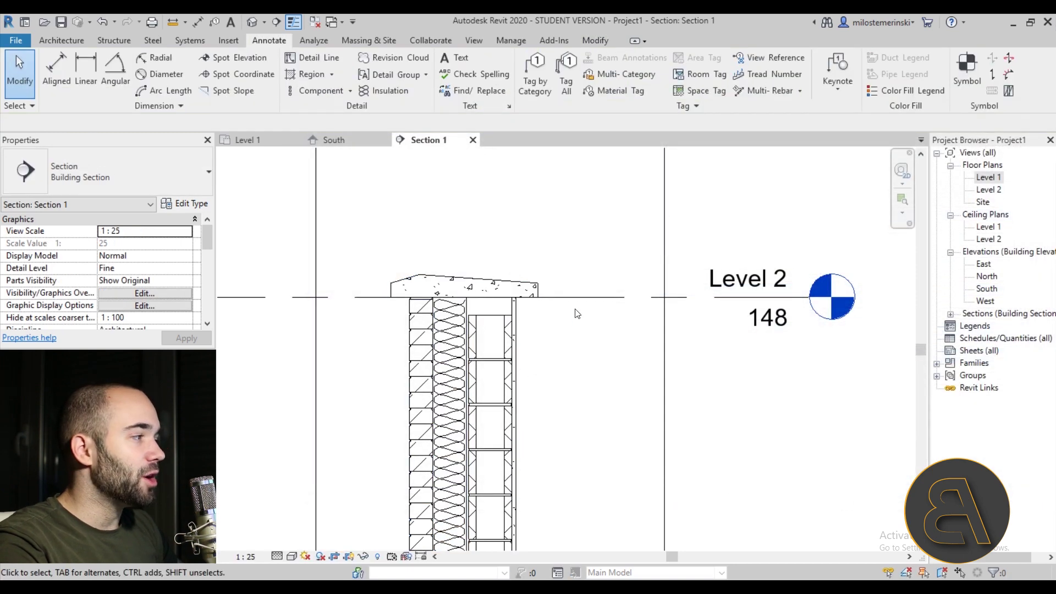
# - Try raising Level 2 to elevation 184 in the section, and undo the move
pyautogui.moveTo(573, 299); pyautogui.dragTo(578, 217)
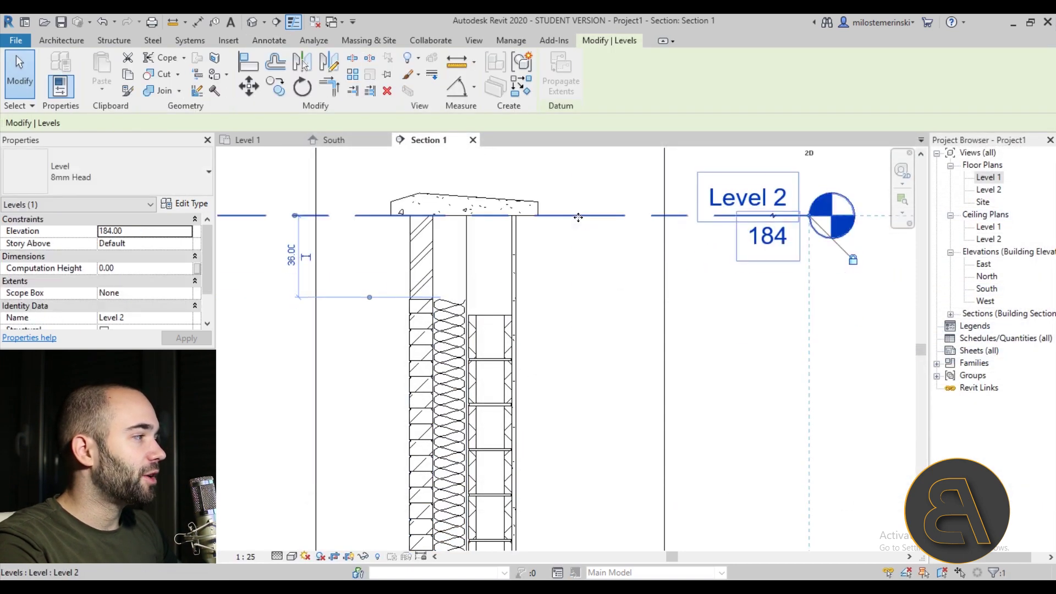
pyautogui.click(104, 23)
pyautogui.click(459, 272)
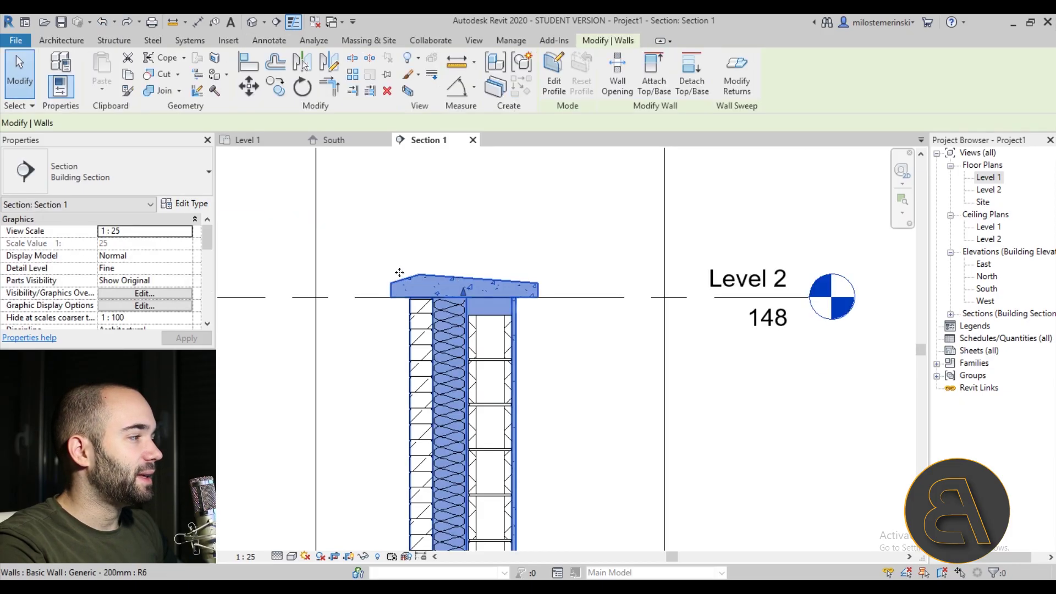
# - Examine the brick wall and its sloped parapet cap from the end and along its length in the default 3D view
pyautogui.click(252, 22)
pyautogui.keyDown('shift'); pyautogui.moveTo(484, 310); pyautogui.dragTo(521, 330, button='middle'); pyautogui.keyUp('shift')
pyautogui.scroll(5, 520, 330)
pyautogui.keyDown('shift'); pyautogui.moveTo(570, 378); pyautogui.dragTo(476, 436, button='middle'); pyautogui.keyUp('shift')
pyautogui.scroll(3, 554, 344)
pyautogui.scroll(-5, 554, 343)
pyautogui.scroll(5, 444, 377)
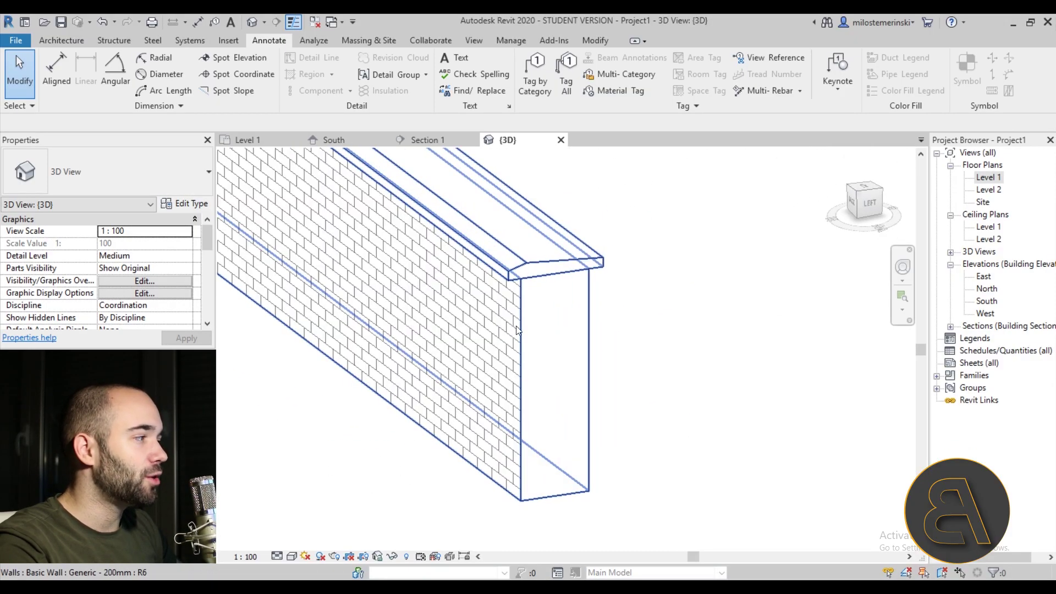
pyautogui.scroll(-4, 462, 380)
pyautogui.moveTo(472, 385); pyautogui.dragTo(495, 380, button='middle')
pyautogui.scroll(2, 531, 371)
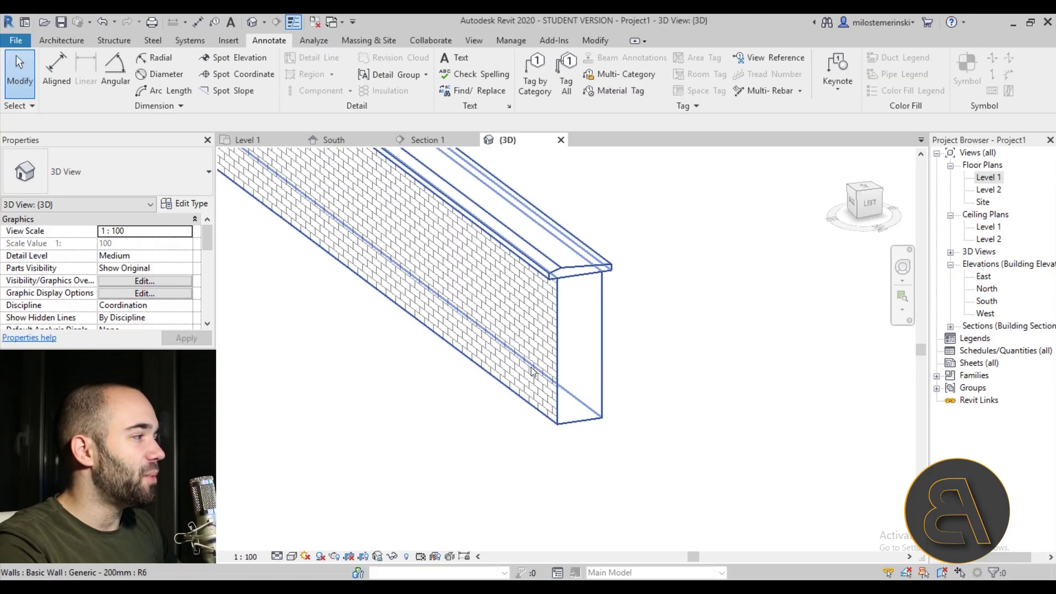
pyautogui.scroll(3, 483, 324)
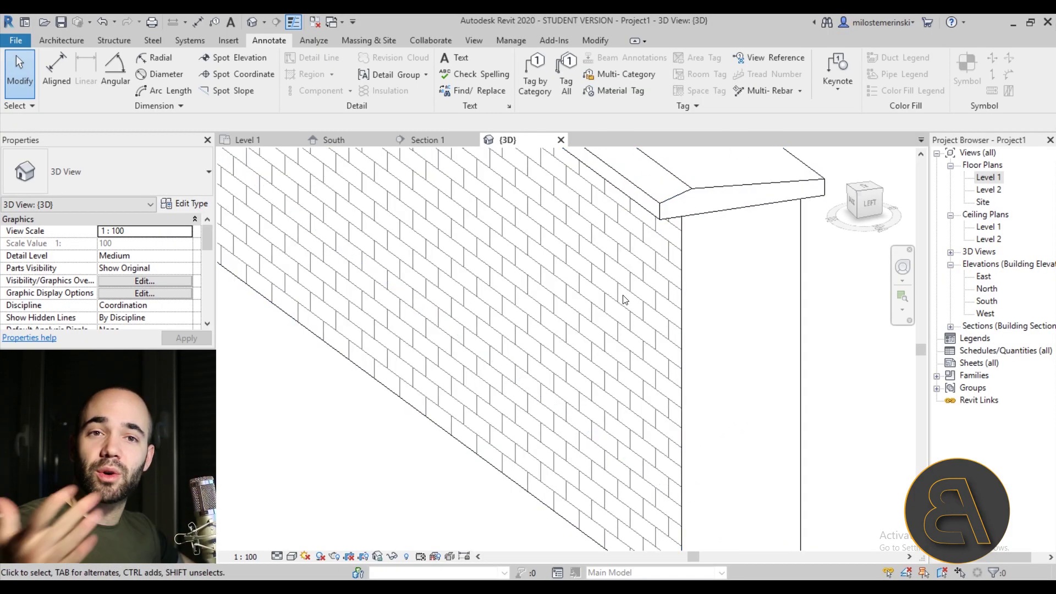
pyautogui.scroll(-4, 592, 292)
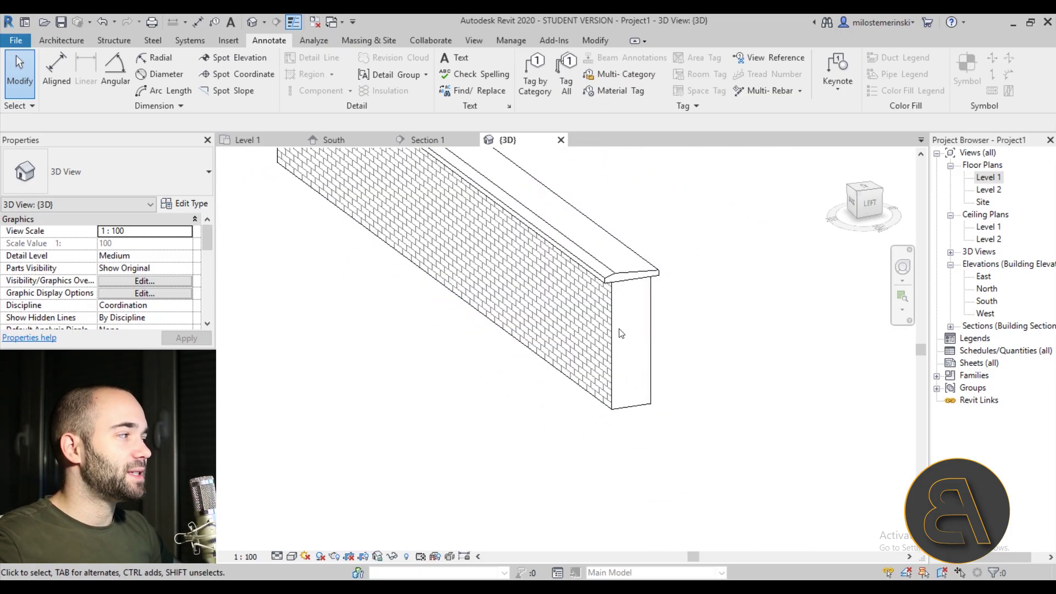
pyautogui.scroll(-2, 582, 453)
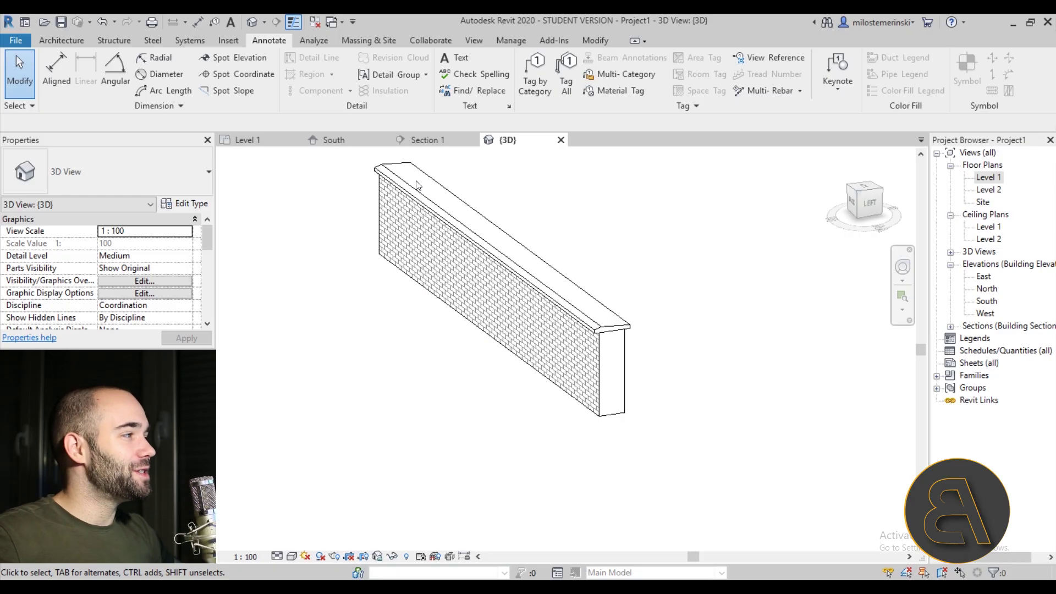
# - Return to Section 1 and review the full wall detail from Level 1 to the parapet cap
pyautogui.click(424, 140)
pyautogui.moveTo(400, 326); pyautogui.dragTo(451, 273, button='middle')
pyautogui.scroll(2, 451, 273)
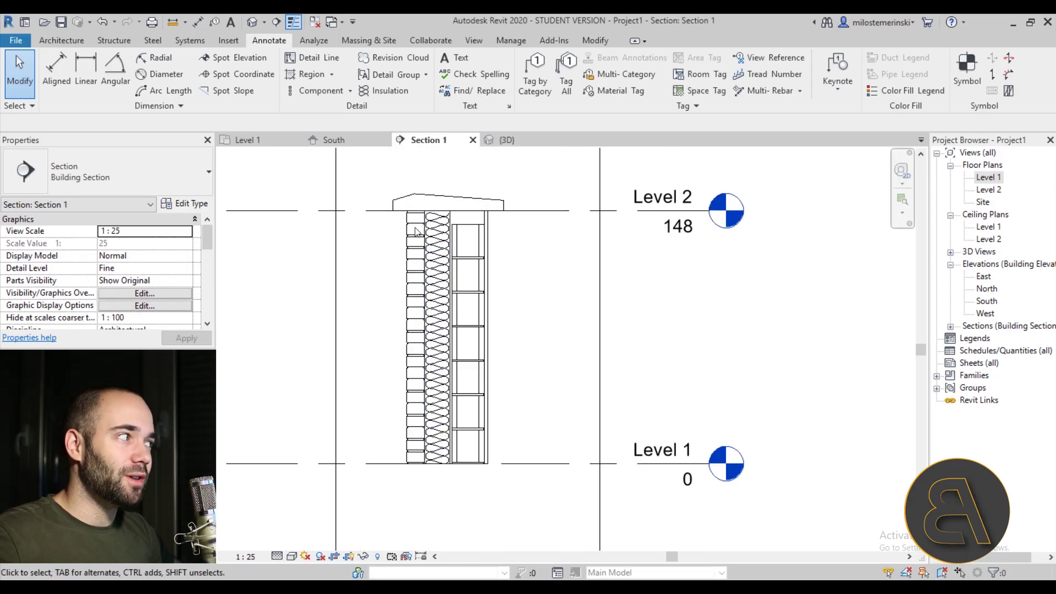